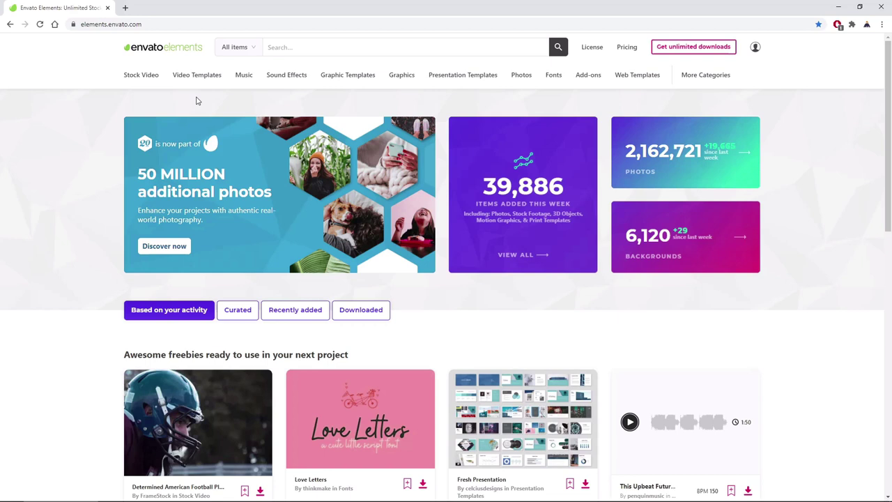
pyautogui.moveTo(409, 79)
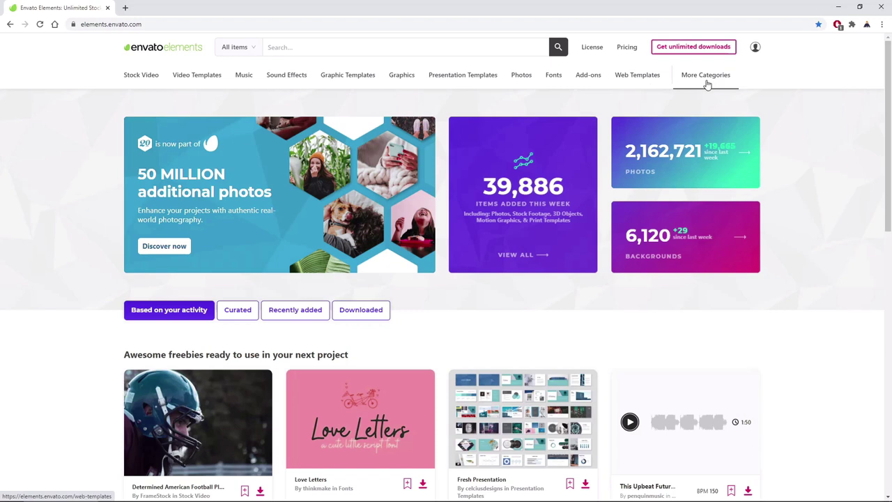
pyautogui.click(690, 52)
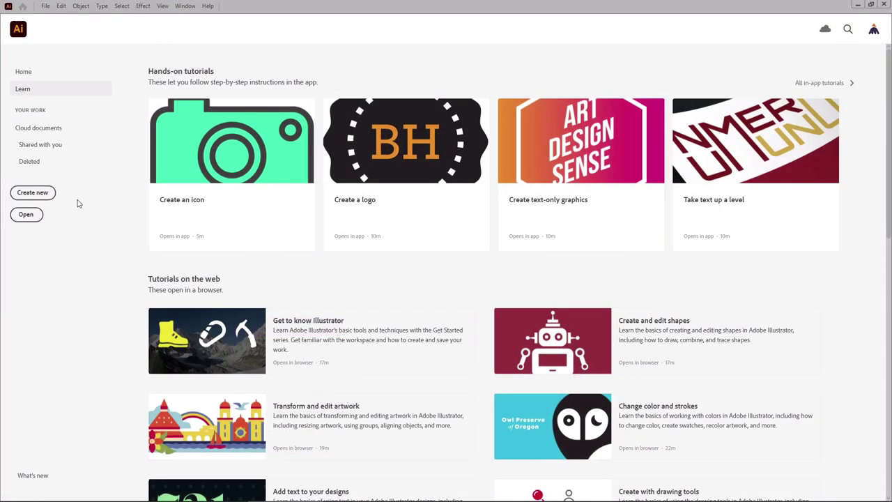
# Step: Create a new landscape document of 850 x 670 px with RGB color mode and Screen (72 ppi) raster effects
pyautogui.click(45, 193)
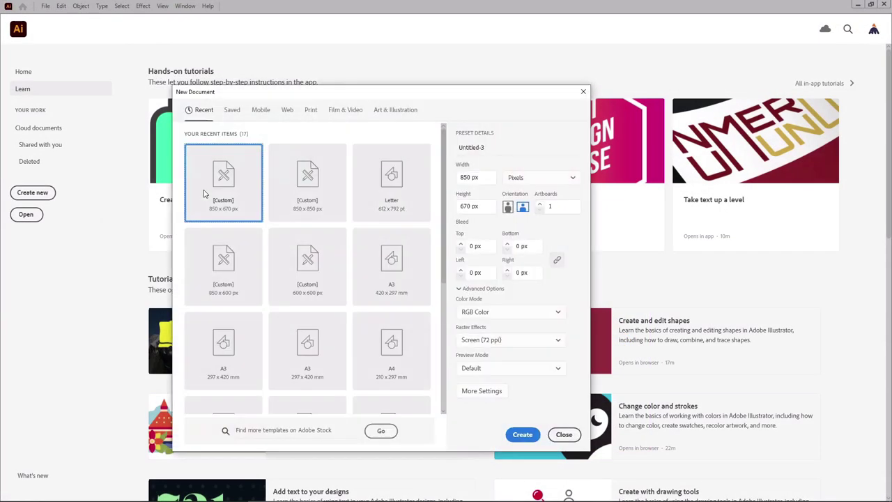
pyautogui.click(548, 179)
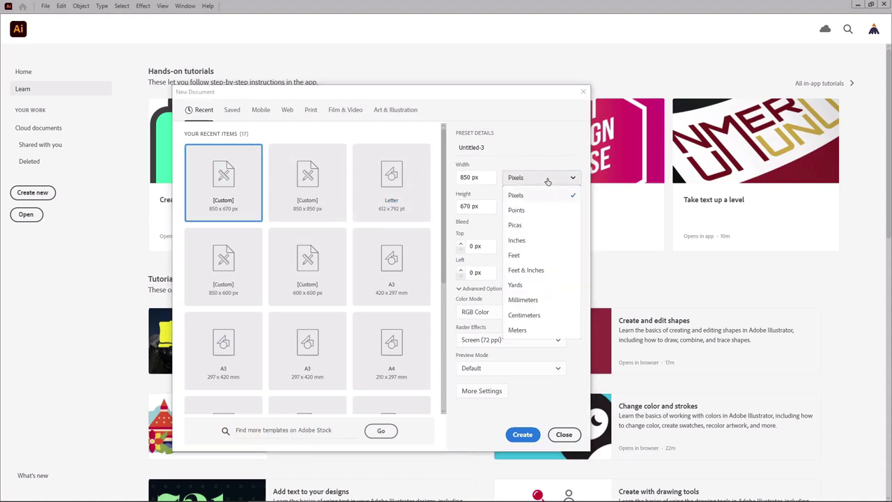
pyautogui.click(546, 180)
pyautogui.click(463, 177)
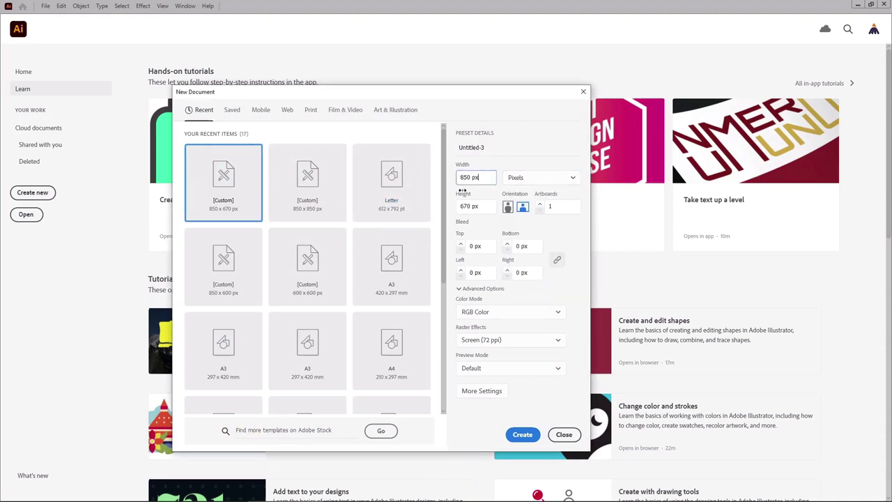
pyautogui.click(488, 205)
pyautogui.click(508, 314)
pyautogui.click(509, 313)
pyautogui.click(508, 341)
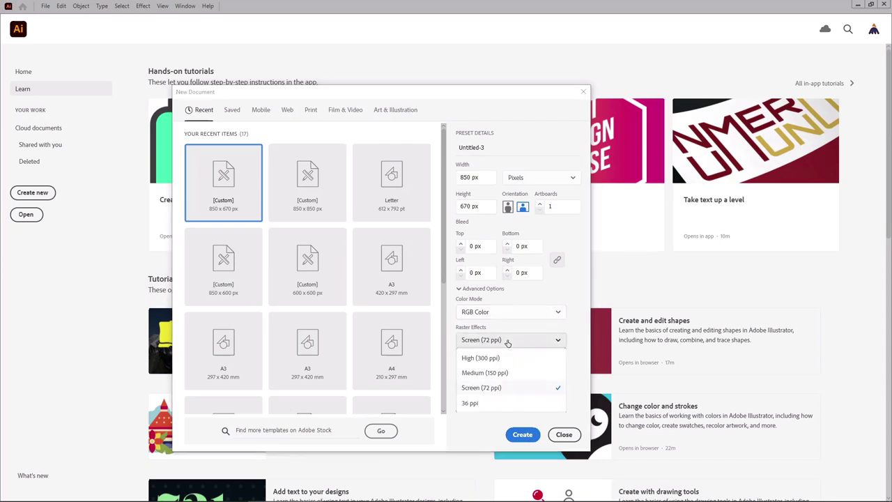
pyautogui.click(508, 341)
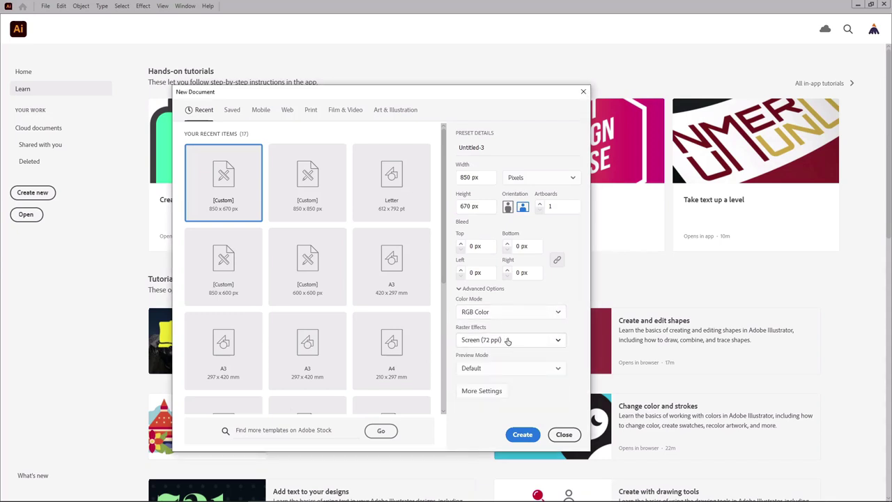
pyautogui.click(516, 434)
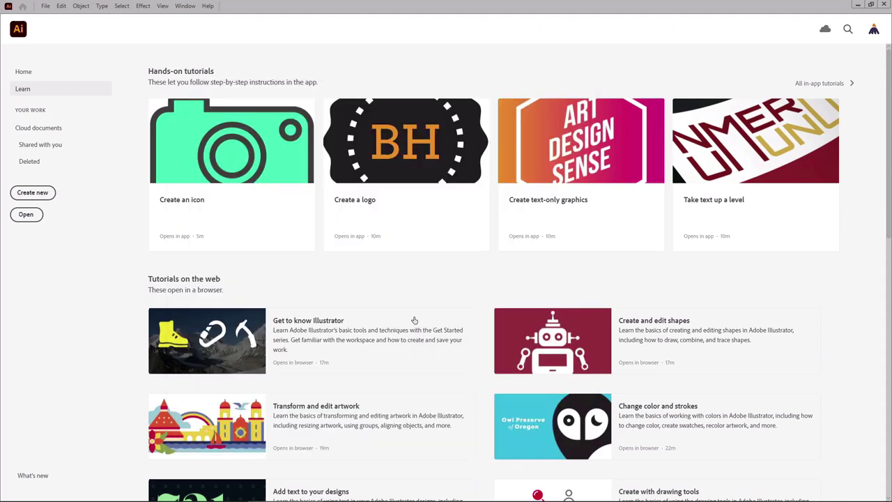
# Step: Show the document grid and enable snapping to it
pyautogui.press('a')
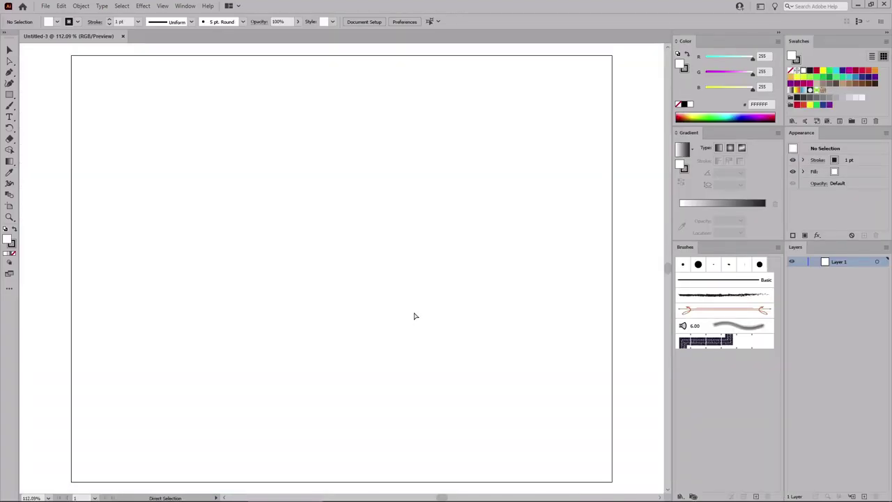
pyautogui.press('v')
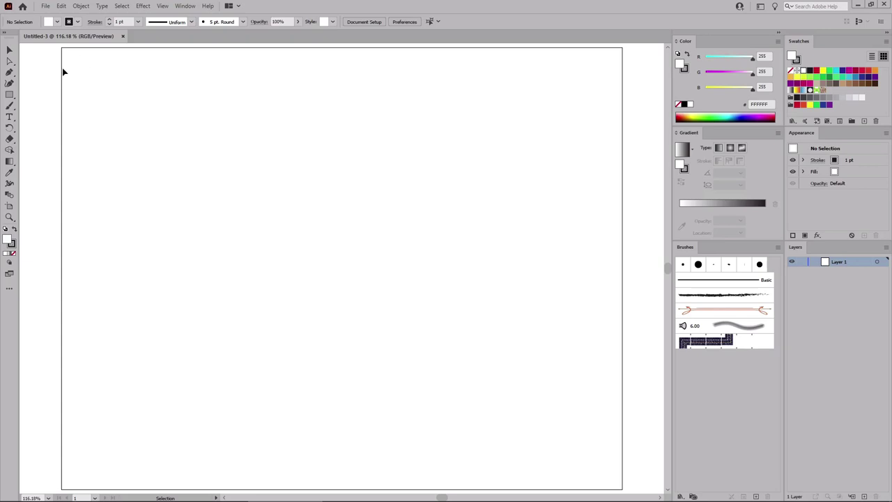
pyautogui.click(161, 6)
pyautogui.click(228, 362)
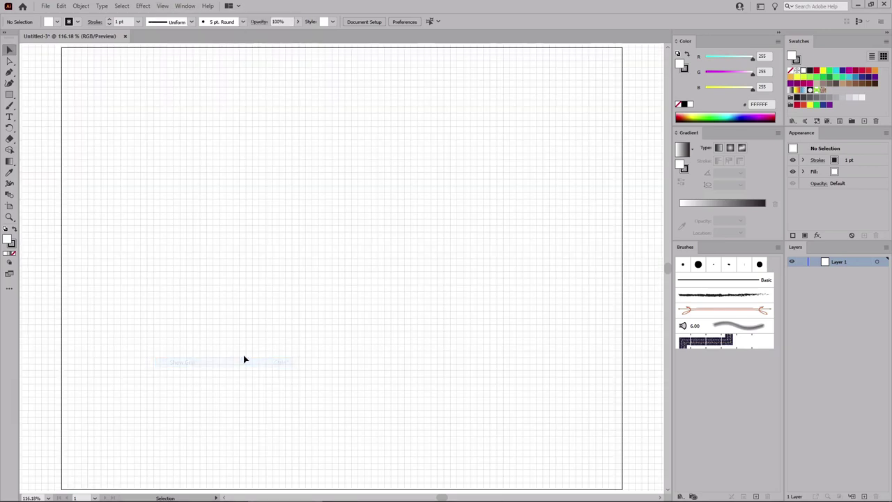
pyautogui.click(162, 6)
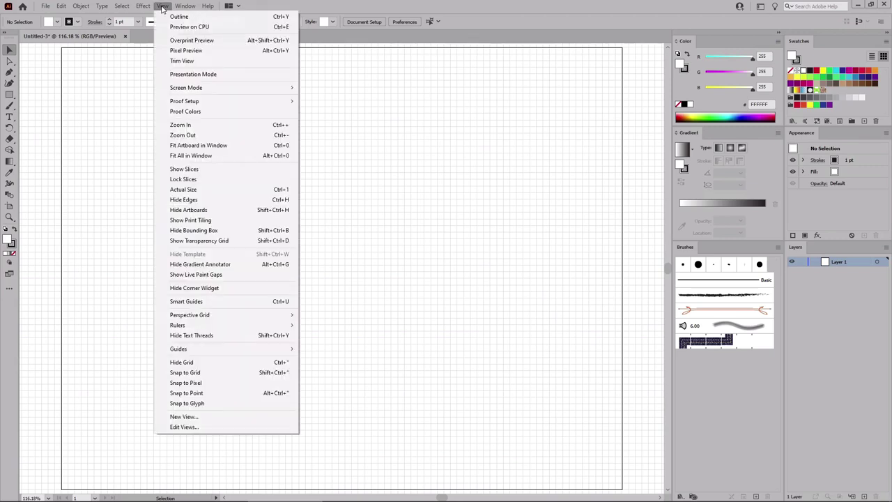
pyautogui.click(185, 372)
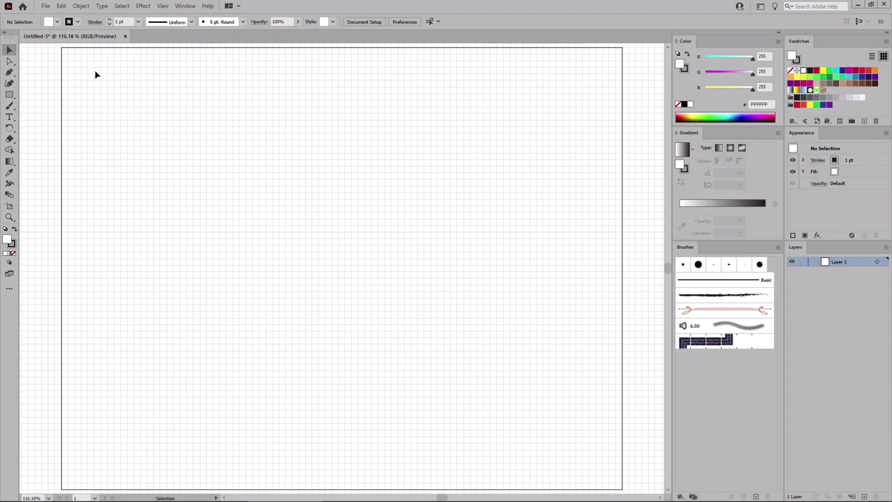
# Step: Set the grid to one gridline every 1 px with 1 subdivision
pyautogui.click(61, 6)
pyautogui.moveTo(101, 301)
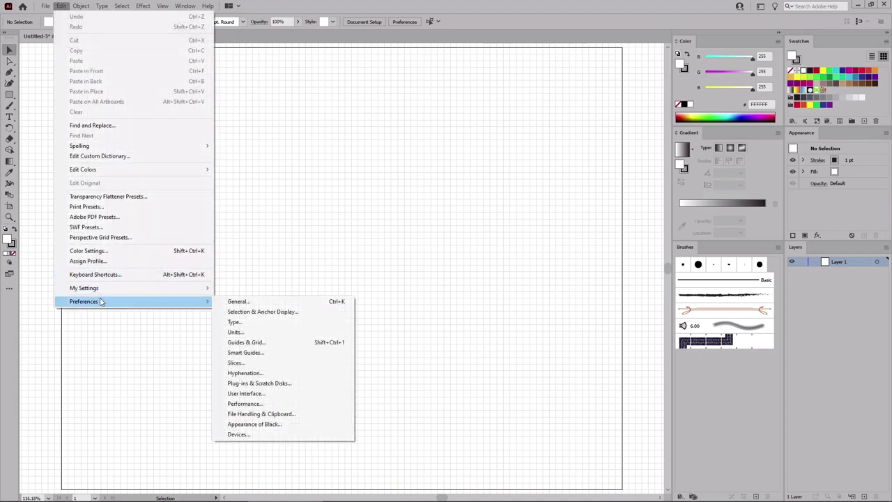
pyautogui.click(270, 344)
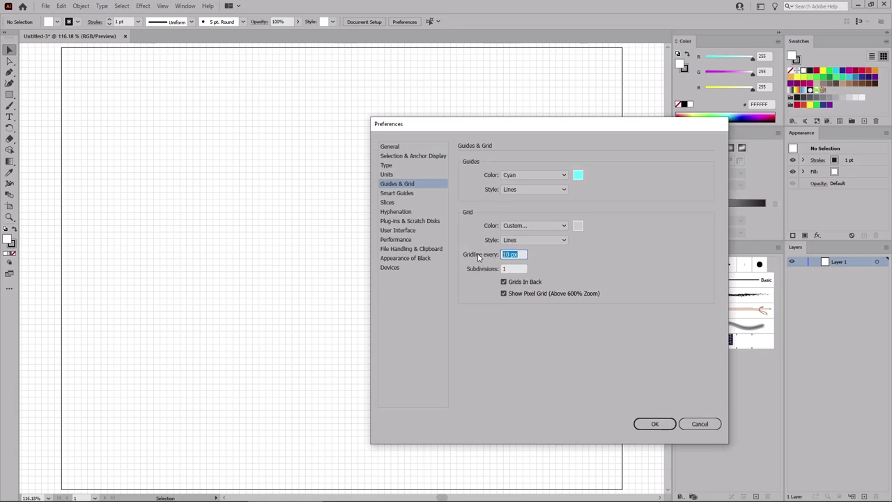
pyautogui.write('1')
pyautogui.press('Tab')
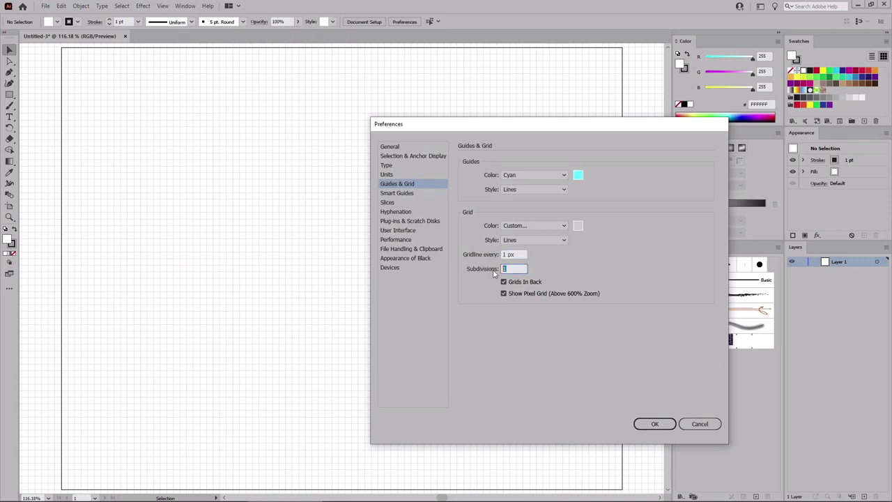
pyautogui.click(654, 424)
# Step: Create an ellipse 2 px wide and 9 px high near the artboard's upper-left corner
pyautogui.click(9, 217)
pyautogui.moveTo(120, 92); pyautogui.dragTo(56, 110)
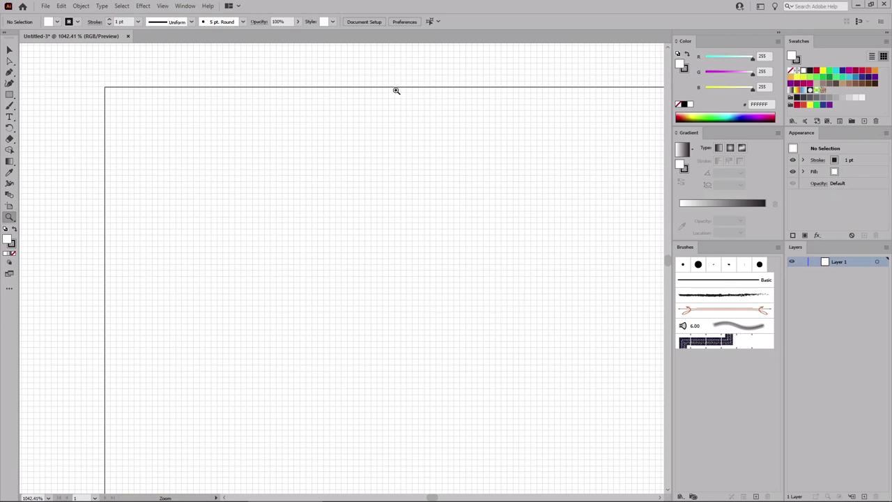
pyautogui.click(185, 6)
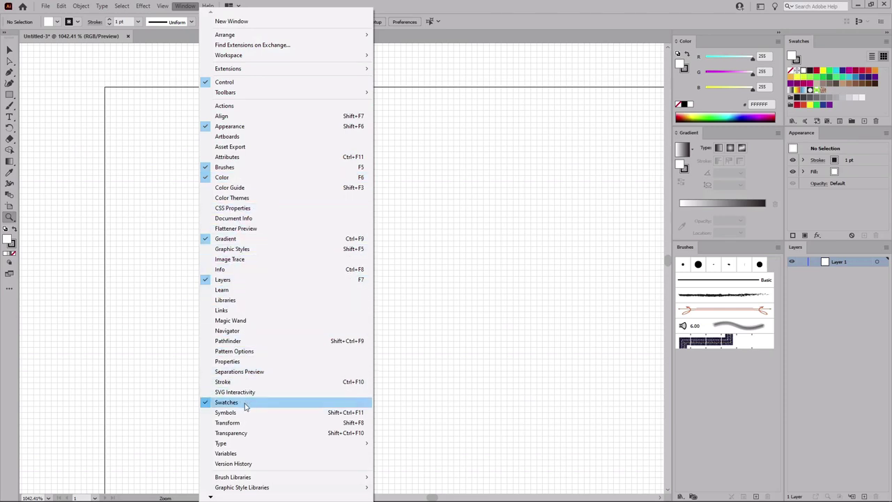
pyautogui.click(10, 95)
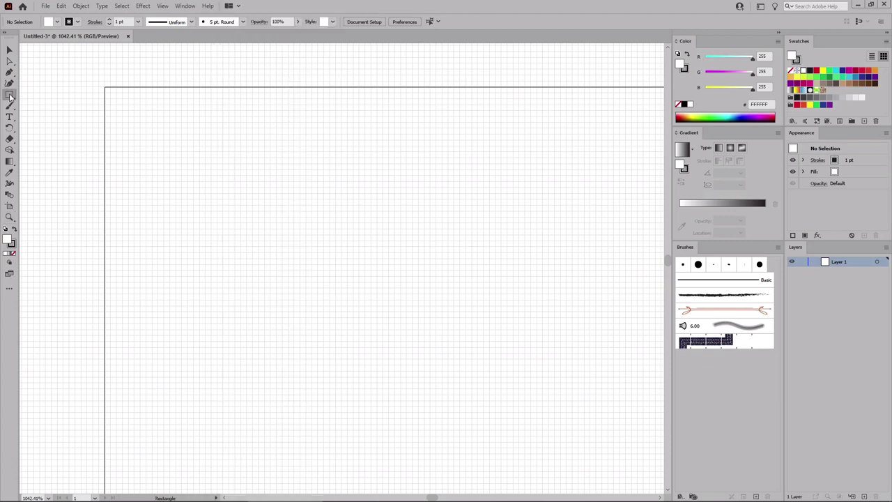
pyautogui.moveTo(10, 96); pyautogui.dragTo(33, 106)
pyautogui.click(156, 121)
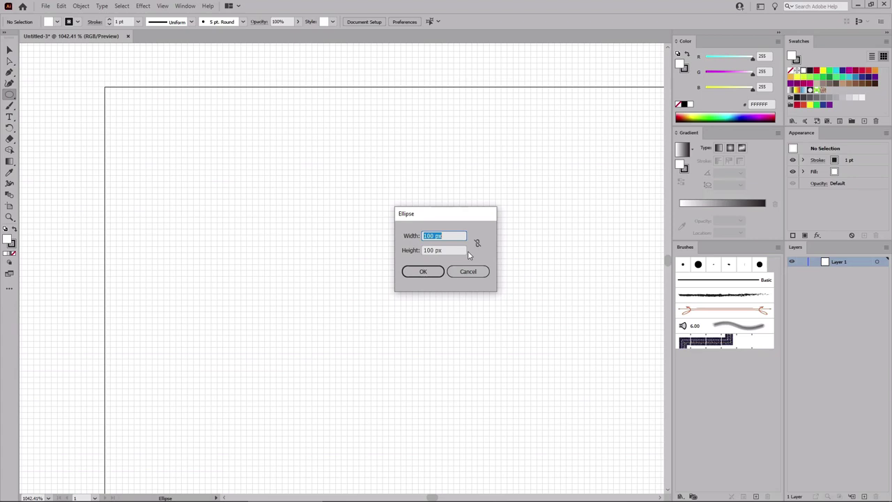
pyautogui.write('2')
pyautogui.press('Tab')
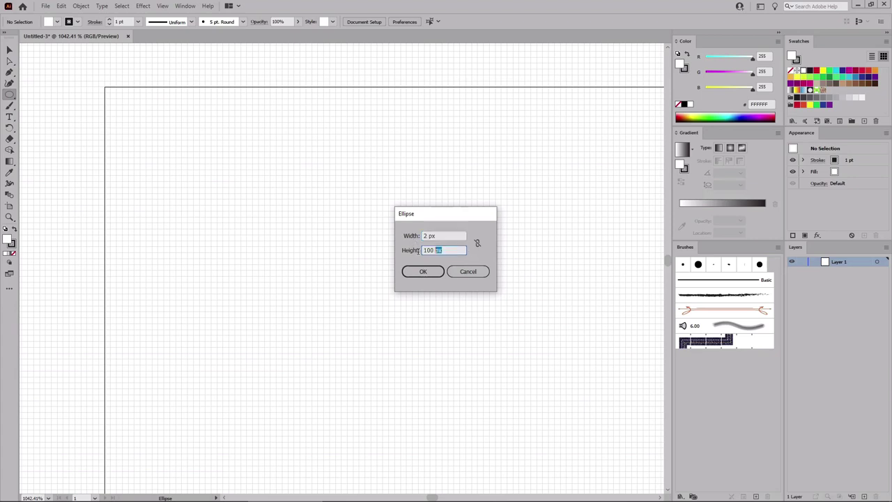
pyautogui.write('9')
pyautogui.click(425, 272)
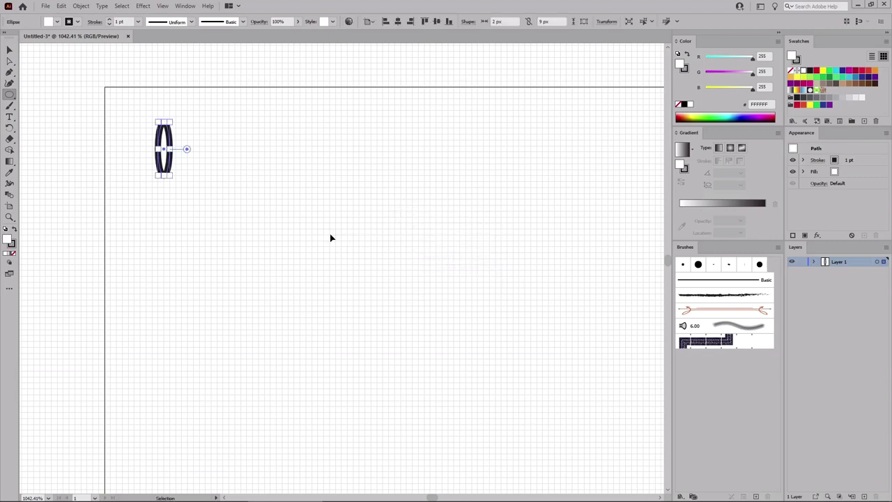
# Step: Swap the ellipse's fill and stroke colors to give it a black fill, and remove its stroke
pyautogui.hotkey('ctrl', '+')
pyautogui.hotkey('ctrl', '+')
pyautogui.hotkey('ctrl', '+')
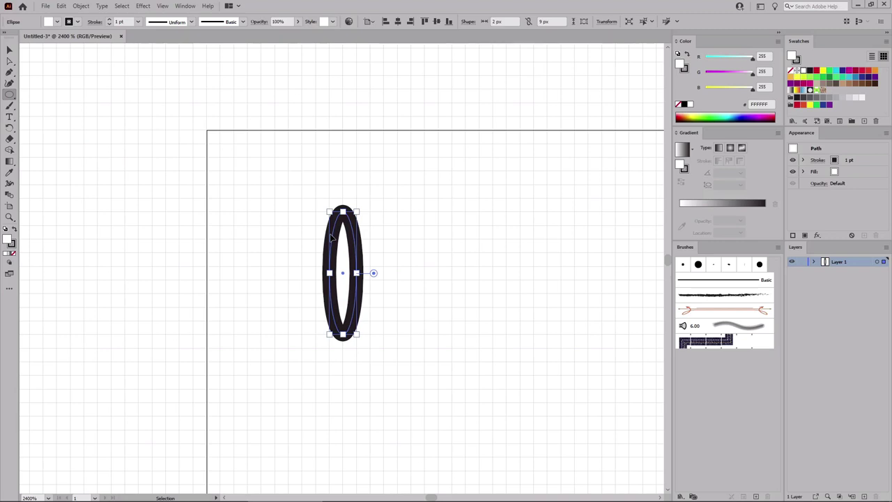
pyautogui.press('x')
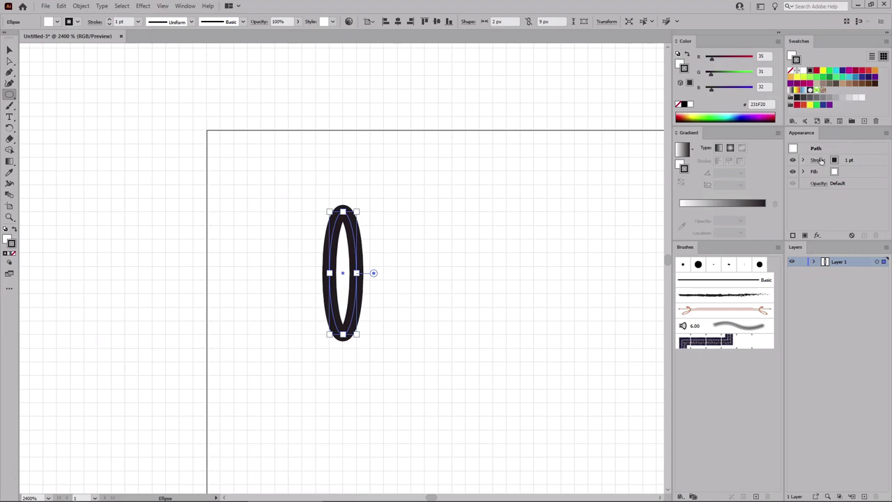
pyautogui.hotkey('shift', 'x')
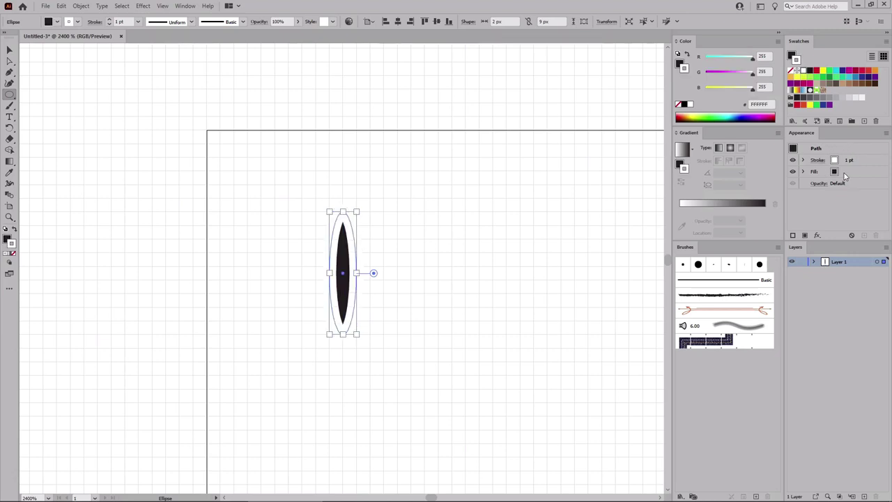
pyautogui.click(864, 160)
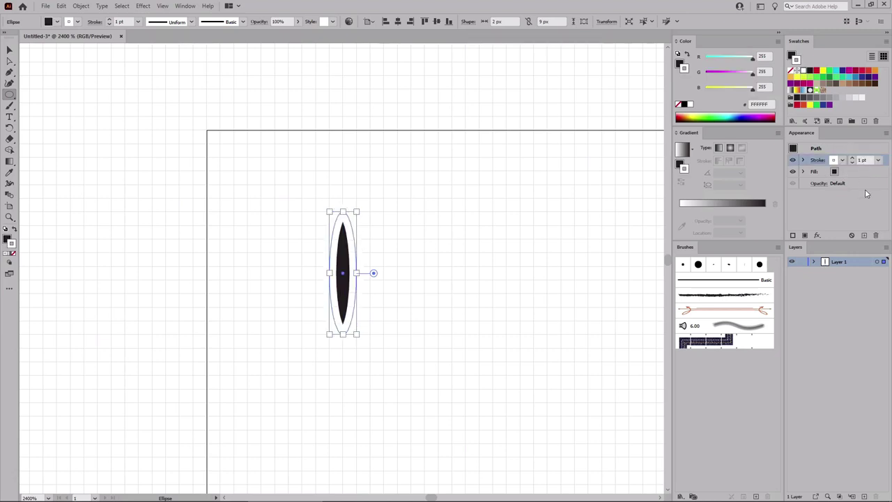
pyautogui.click(876, 235)
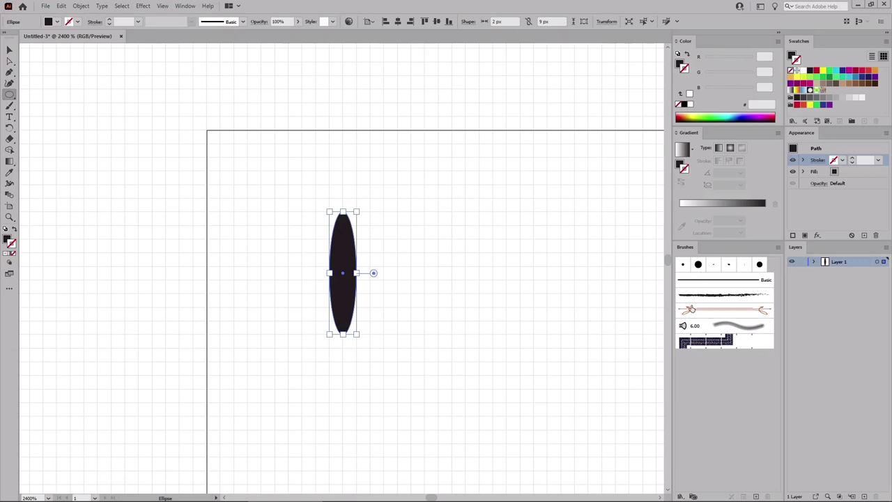
# Step: Select all unused brushes in the document and delete them
pyautogui.click(778, 248)
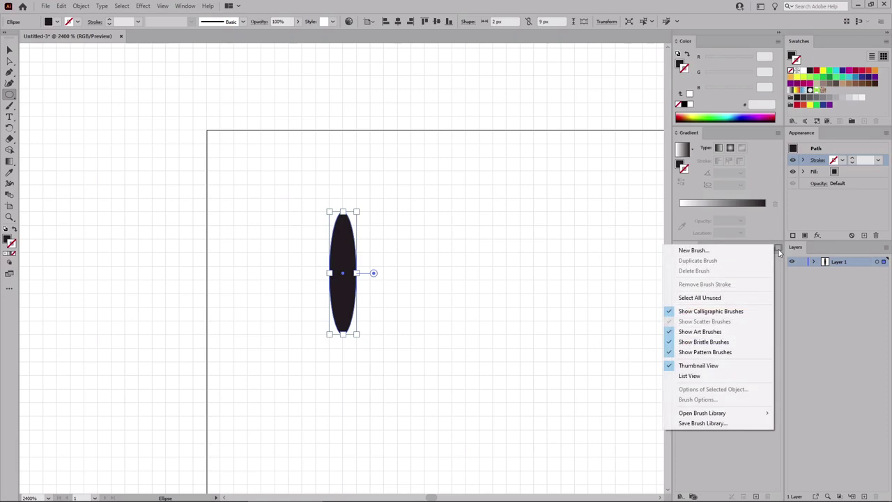
pyautogui.click(725, 299)
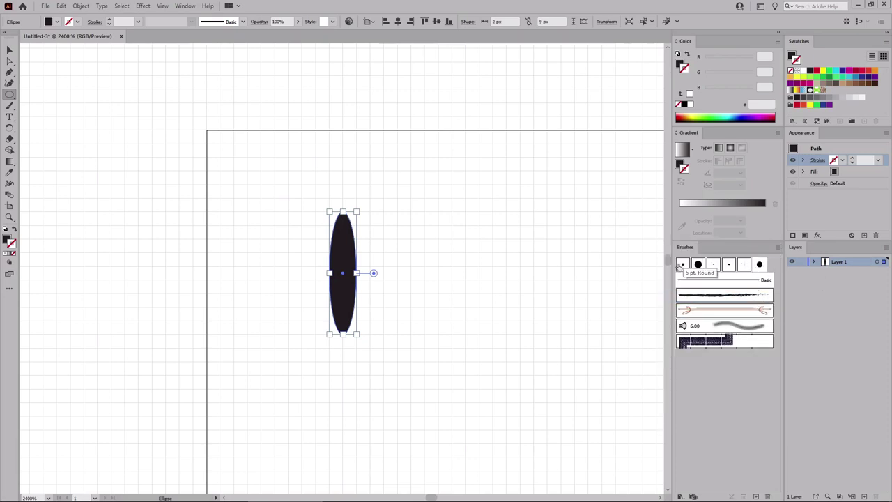
pyautogui.click(769, 496)
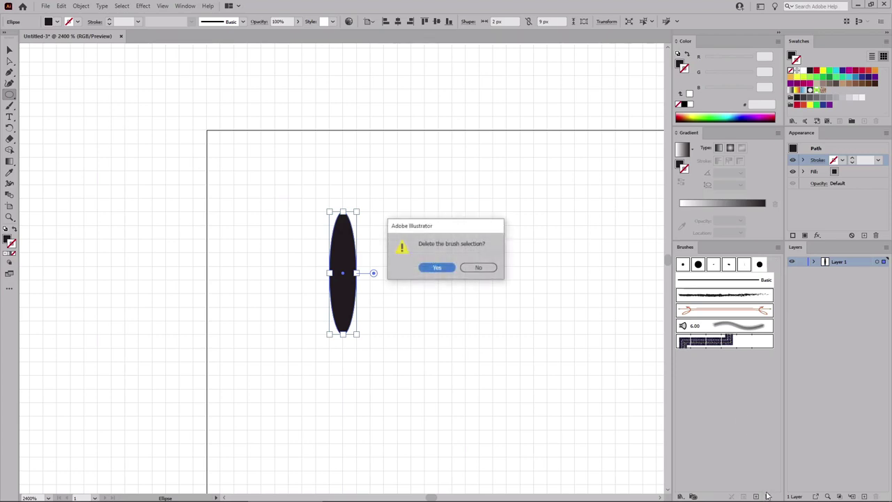
pyautogui.click(440, 270)
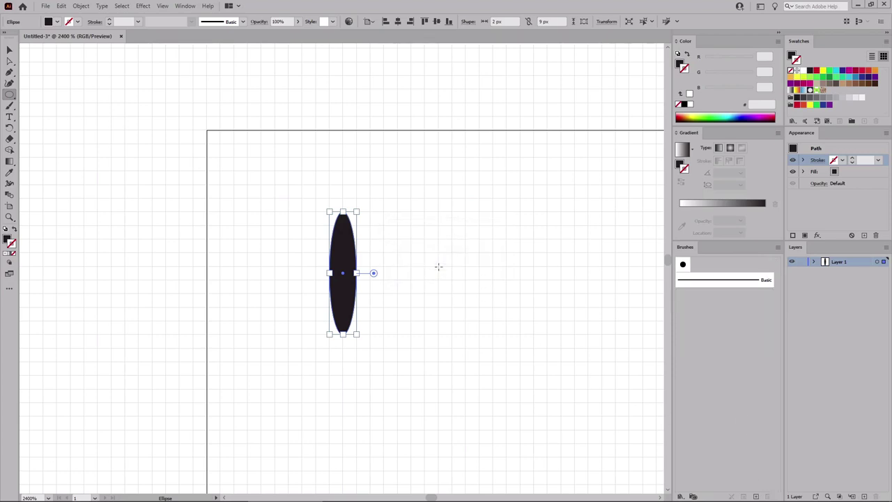
# Step: Make a new art brush from the black ellipse, named Black, with the colorization method set to Tints
pyautogui.click(757, 496)
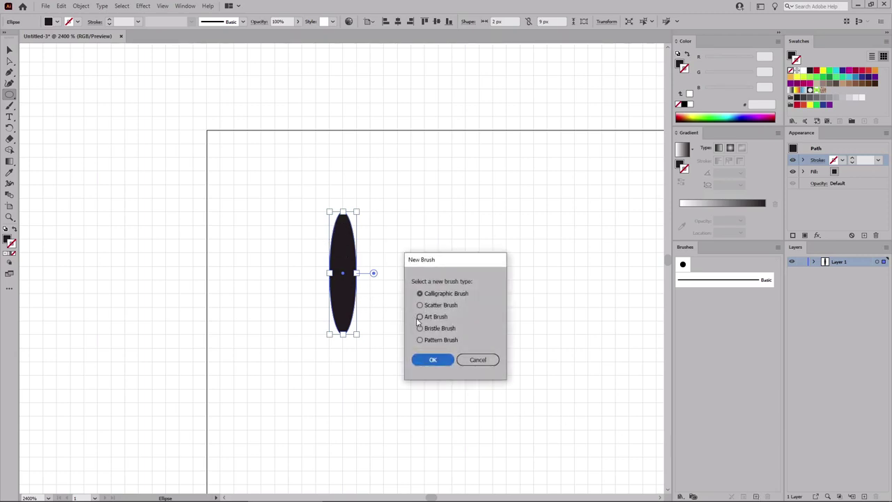
pyautogui.click(420, 317)
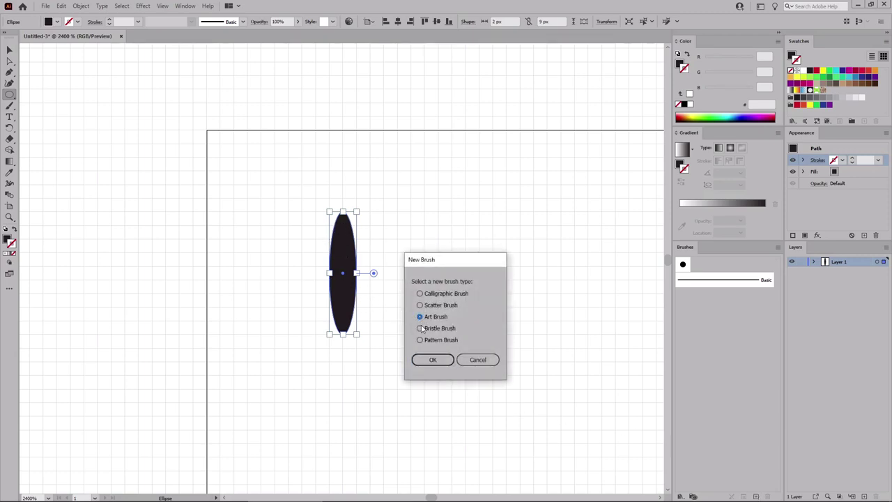
pyautogui.click(433, 360)
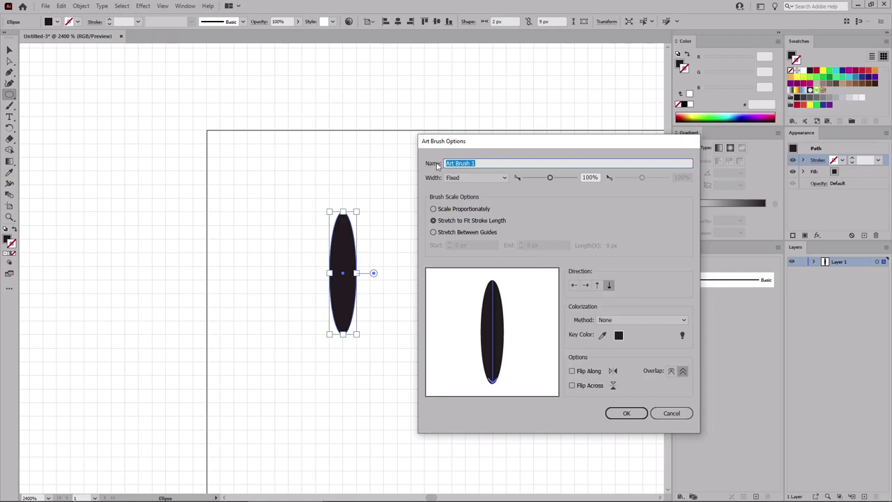
pyautogui.write('Black')
pyautogui.click(627, 320)
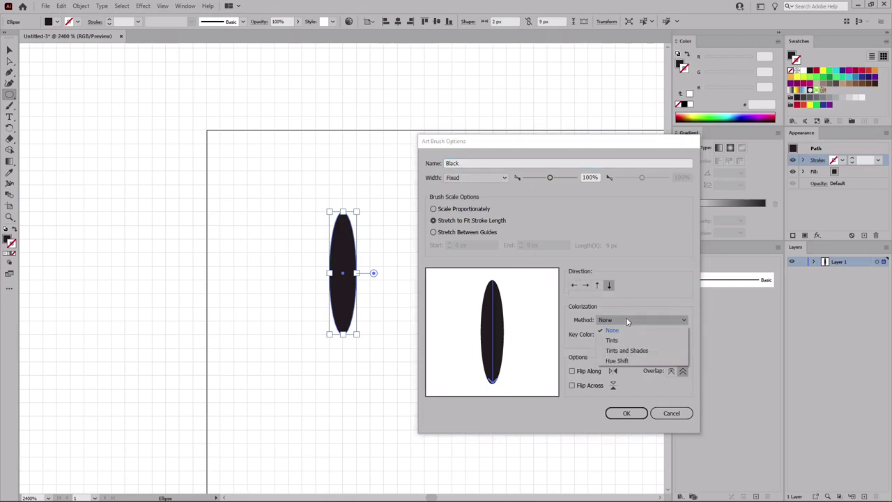
pyautogui.click(620, 340)
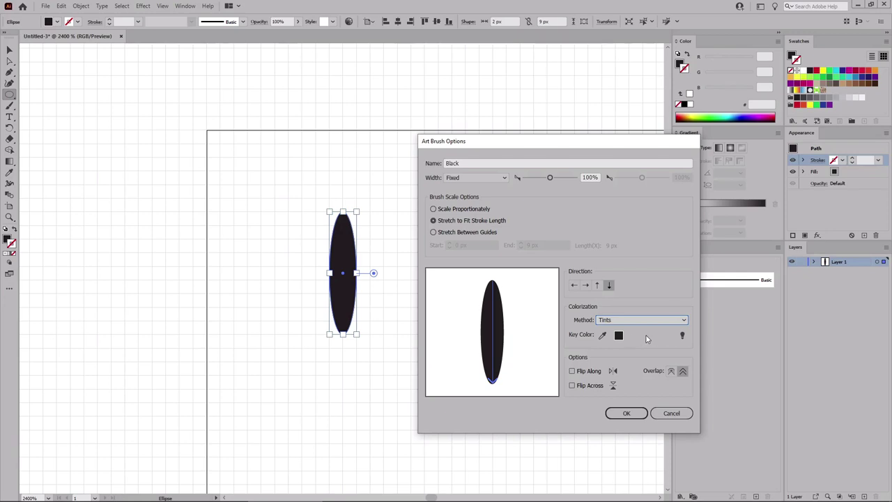
pyautogui.click(627, 413)
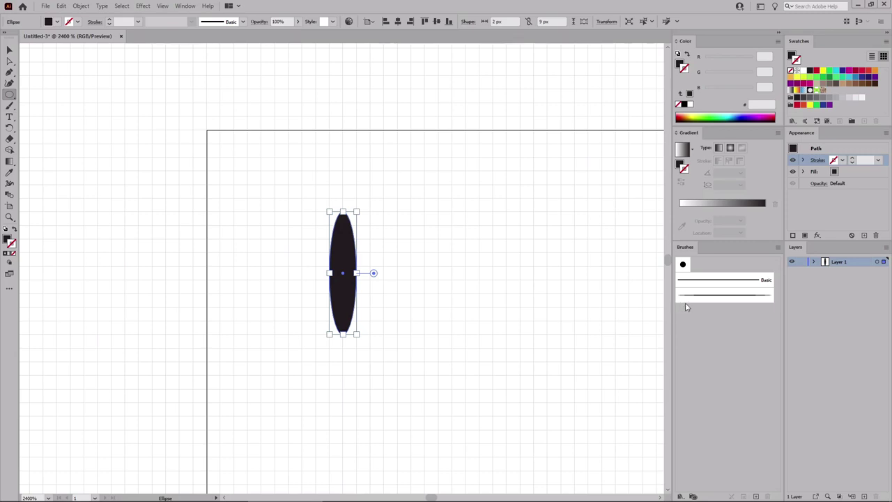
# Step: Change the ellipse's fill color to red, RGB 246, 72, 49
pyautogui.click(860, 173)
pyautogui.write('246')
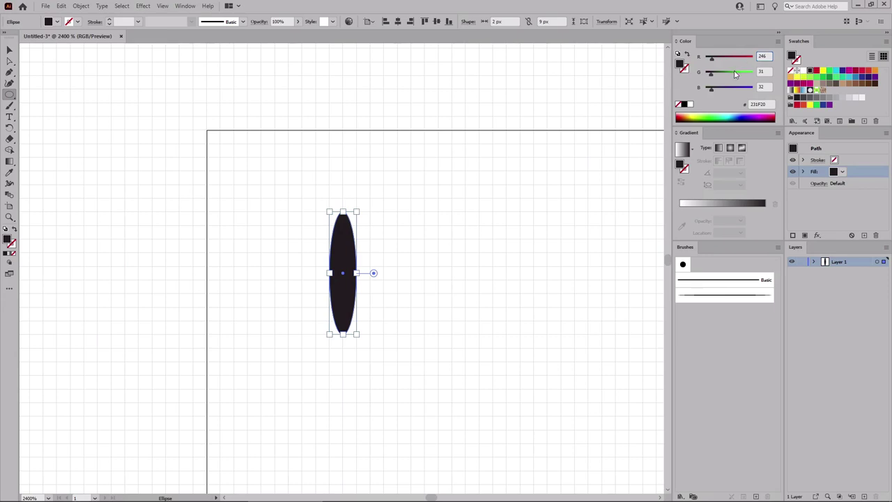
pyautogui.press('Tab')
pyautogui.write('72')
pyautogui.press('Tab')
pyautogui.write('48')
pyautogui.press('Return')
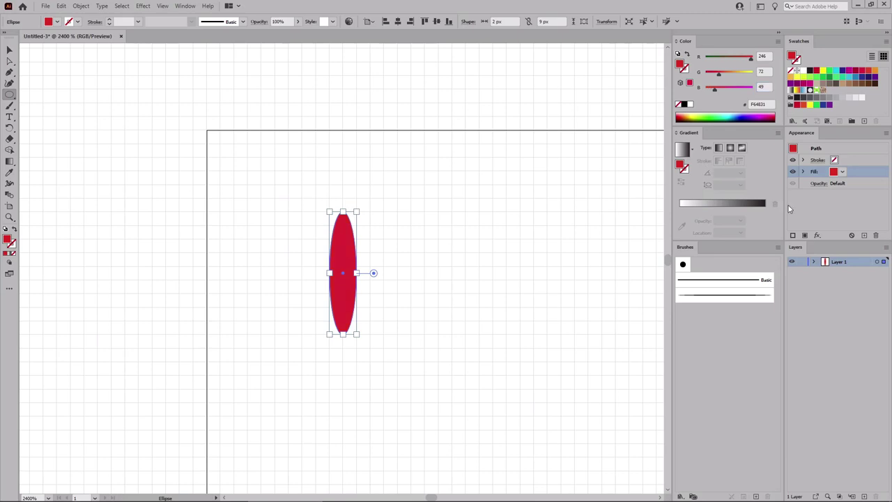
# Step: Add a second fill above the ellipse's red fill and set its color to white, RGB 255, 255, 255
pyautogui.click(864, 235)
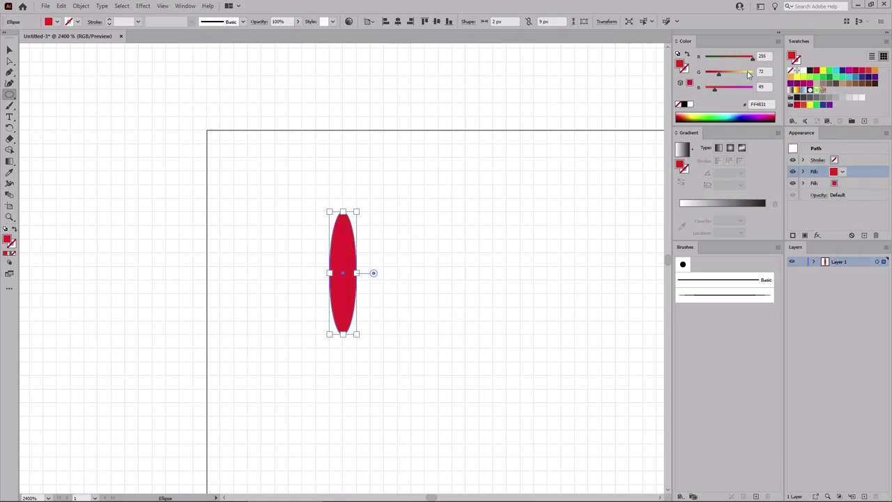
pyautogui.click(752, 71)
pyautogui.click(751, 87)
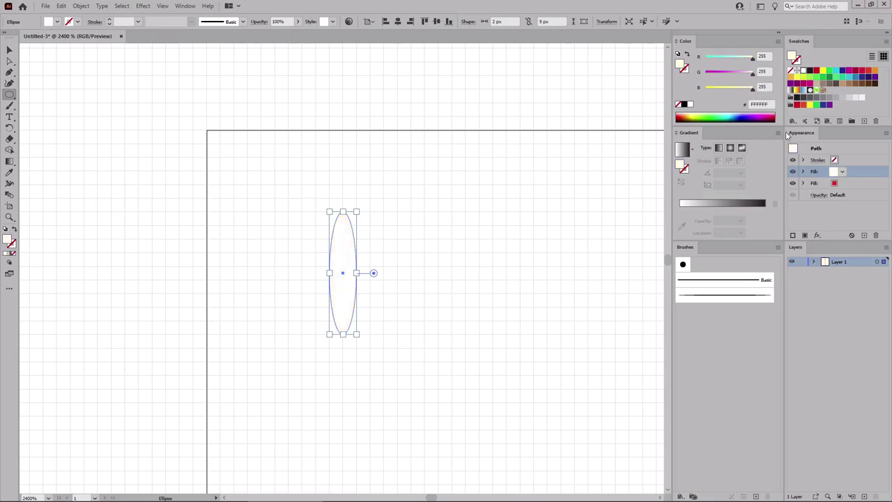
# Step: Set the white fill's opacity to 50% and its blending mode to Soft Light
pyautogui.click(804, 171)
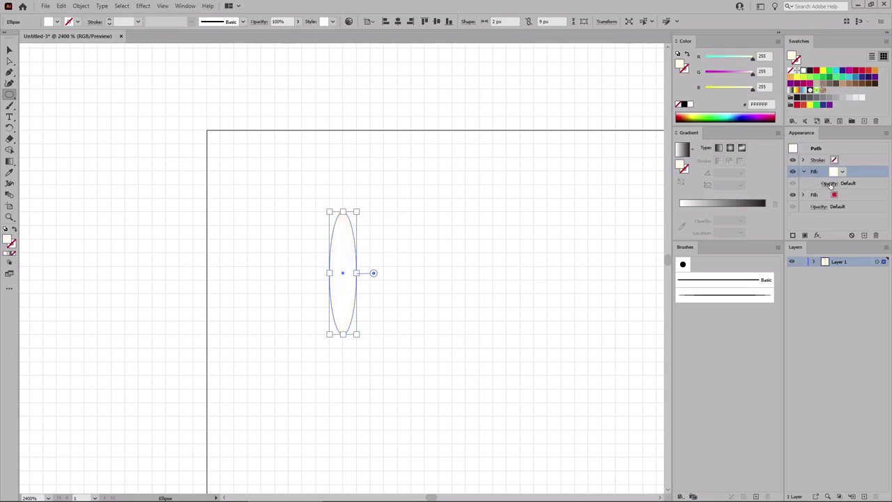
pyautogui.click(829, 184)
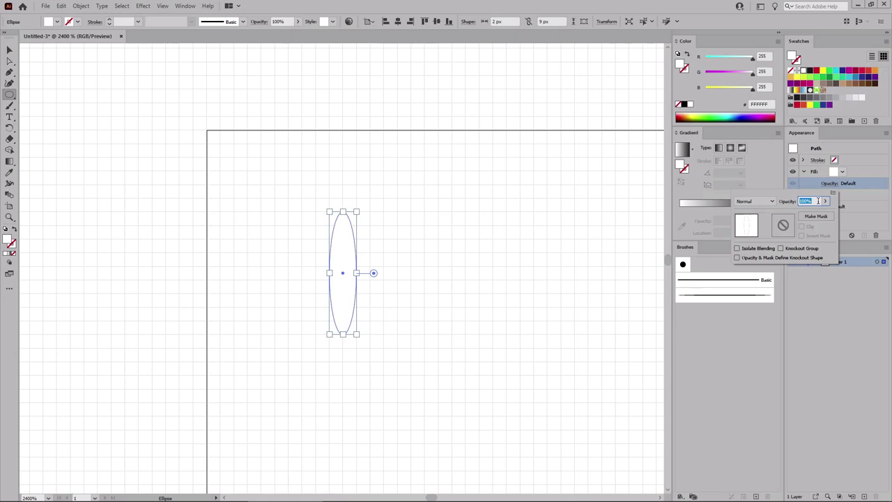
pyautogui.write('50')
pyautogui.click(771, 202)
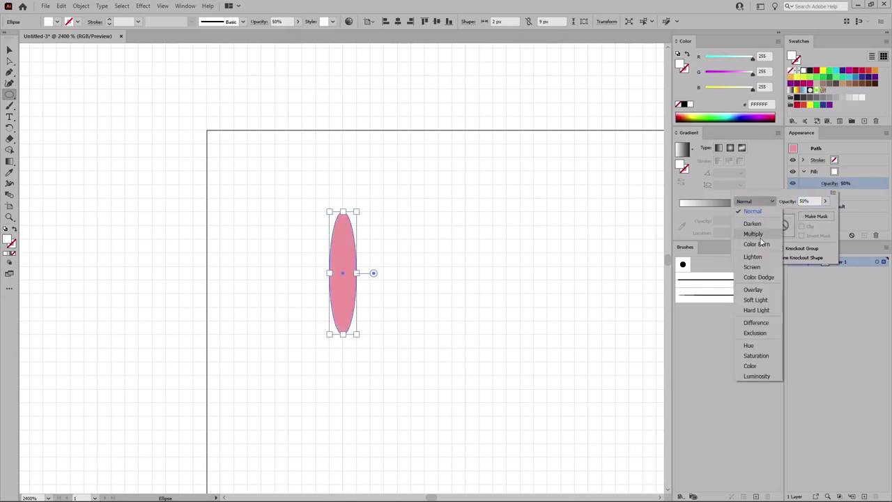
pyautogui.click(755, 301)
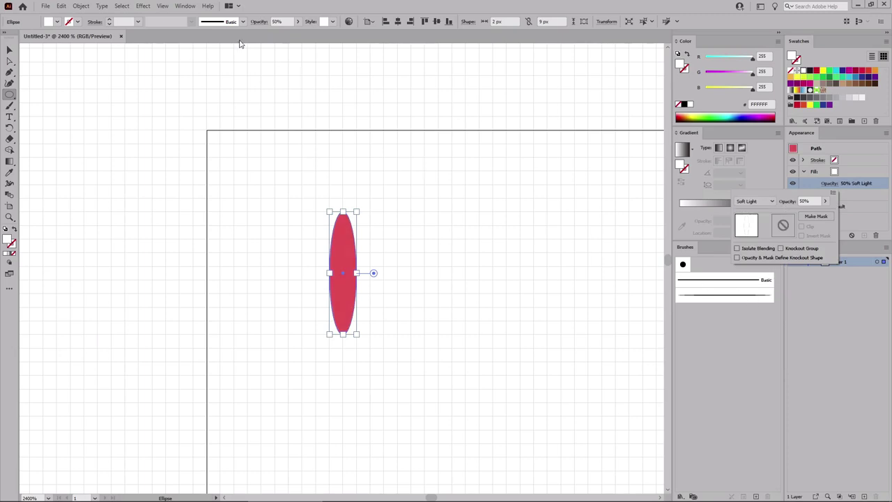
# Step: Apply an Offset Path effect of -0.5 px to the ellipse's white fill
pyautogui.click(143, 6)
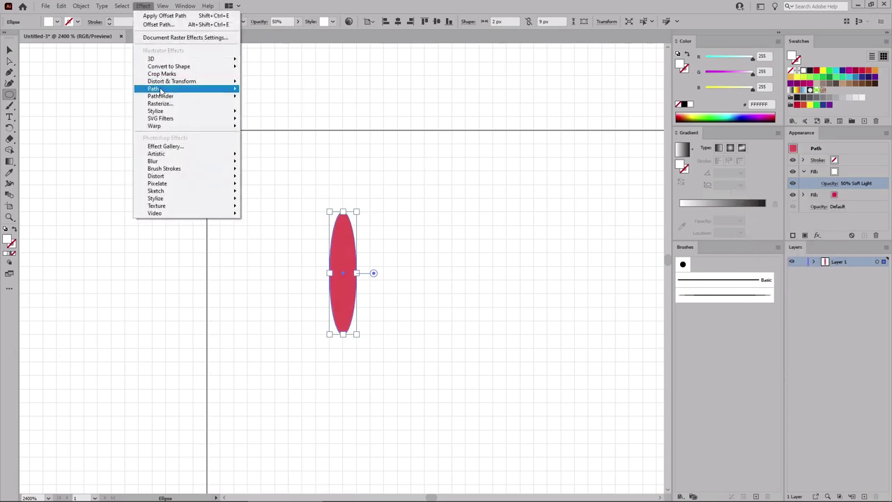
pyautogui.moveTo(180, 92)
pyautogui.click(276, 90)
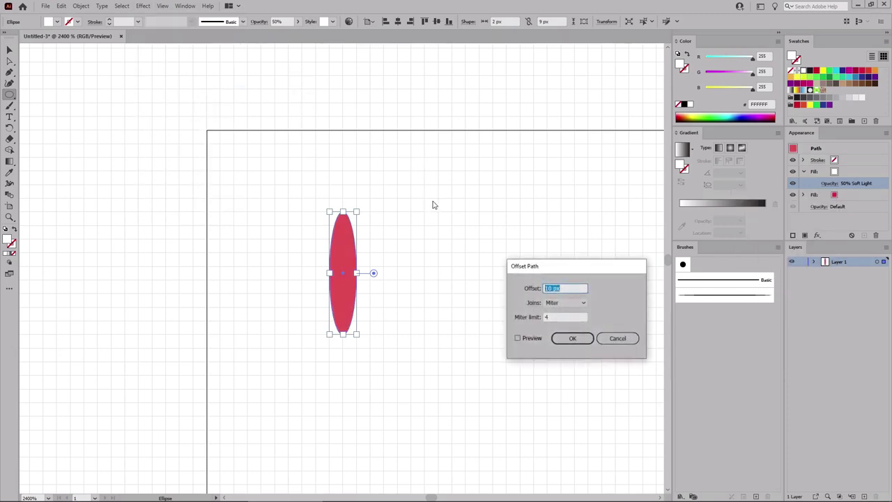
pyautogui.write('-0.5')
pyautogui.click(572, 338)
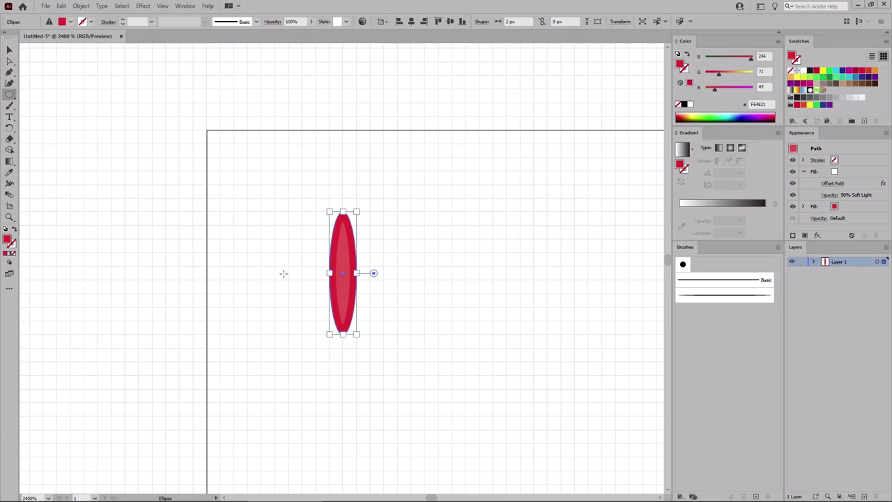
# Step: Make a new art brush named Red from the two-tone red ellipse, keeping the colorization method at None
pyautogui.click(756, 497)
pyautogui.click(439, 318)
pyautogui.click(438, 360)
pyautogui.write('Red')
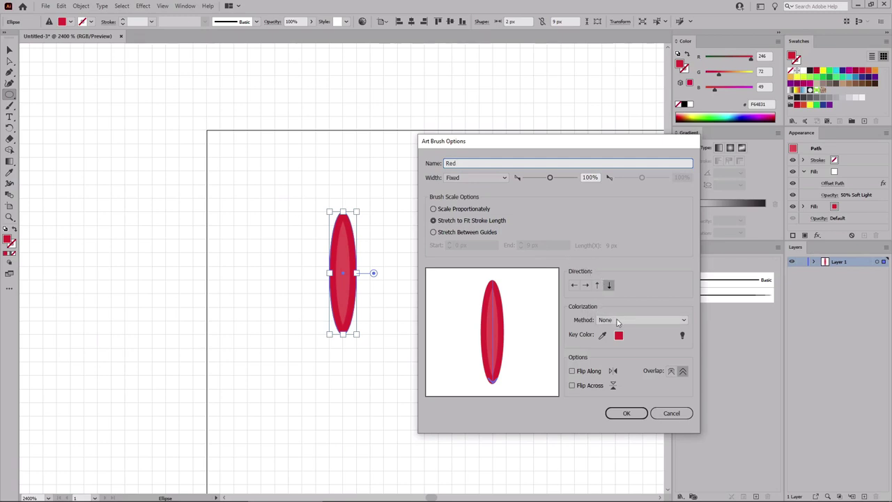
pyautogui.click(624, 413)
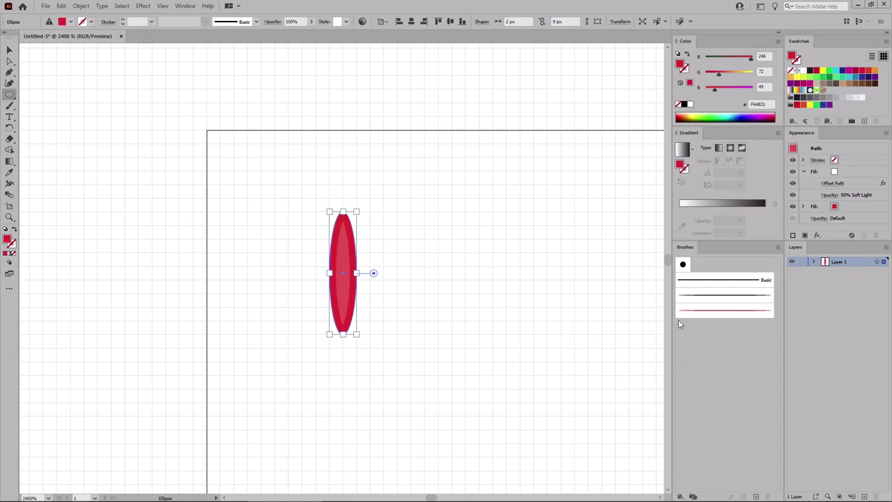
# Step: Recolor the ellipse's bottom fill to pink by setting green to 192 and blue to 168
pyautogui.click(854, 209)
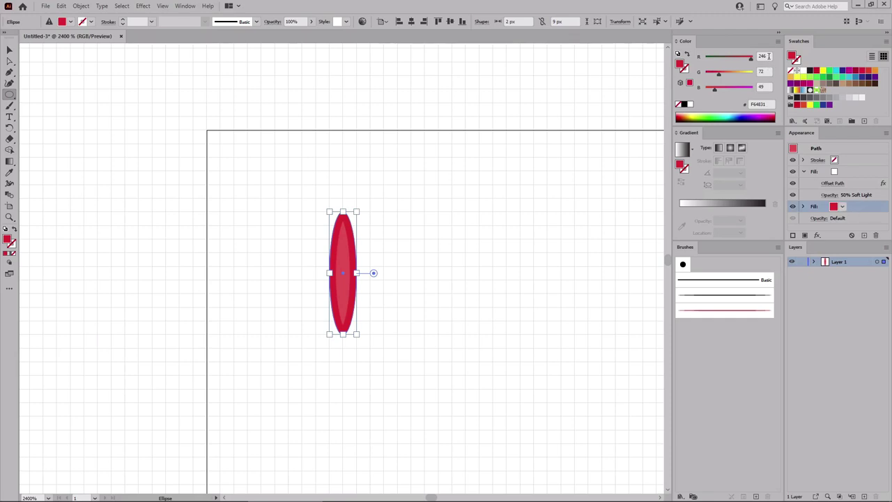
pyautogui.moveTo(766, 70); pyautogui.dragTo(755, 71)
pyautogui.write('192')
pyautogui.press('Tab')
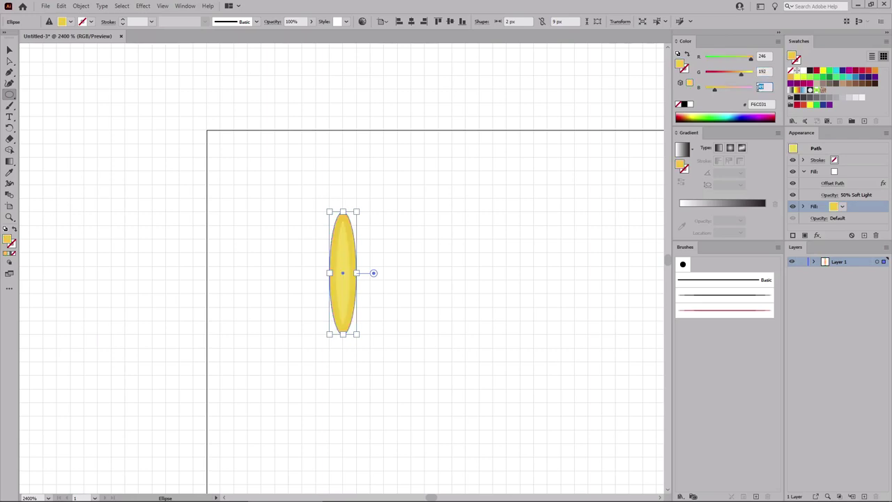
pyautogui.write('168')
pyautogui.press('Return')
# Step: Raise the opacity of the ellipse's white Soft Light fill to 100%
pyautogui.click(849, 197)
pyautogui.click(830, 195)
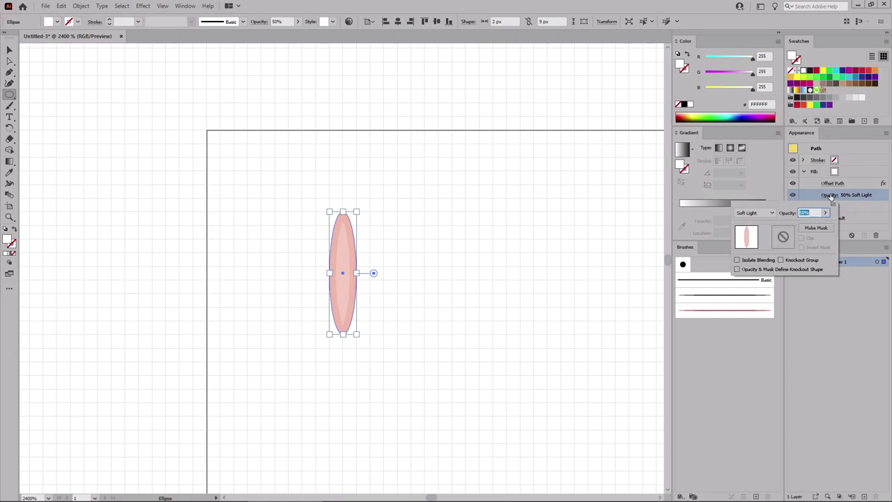
pyautogui.click(808, 213)
pyautogui.write('100')
pyautogui.press('Return')
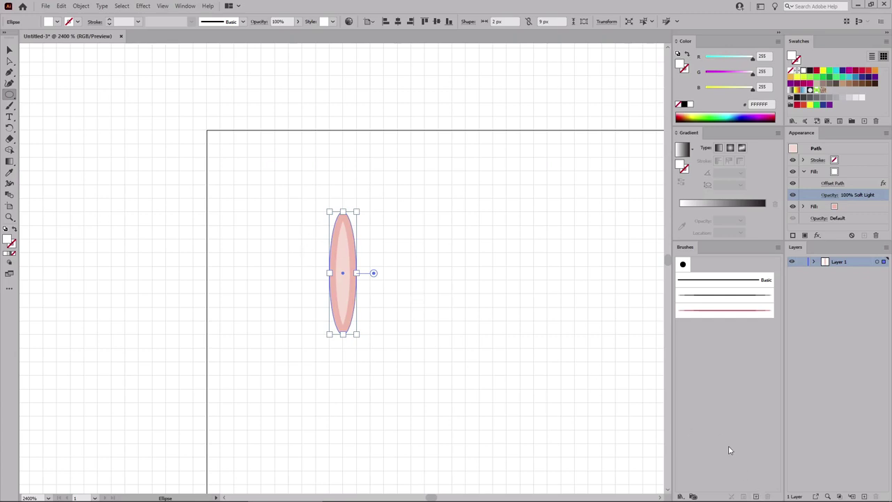
# Step: Make a new art brush named Pink from the pink ellipse, keeping the colorization method at None
pyautogui.click(757, 496)
pyautogui.click(438, 318)
pyautogui.click(426, 360)
pyautogui.write('Pink')
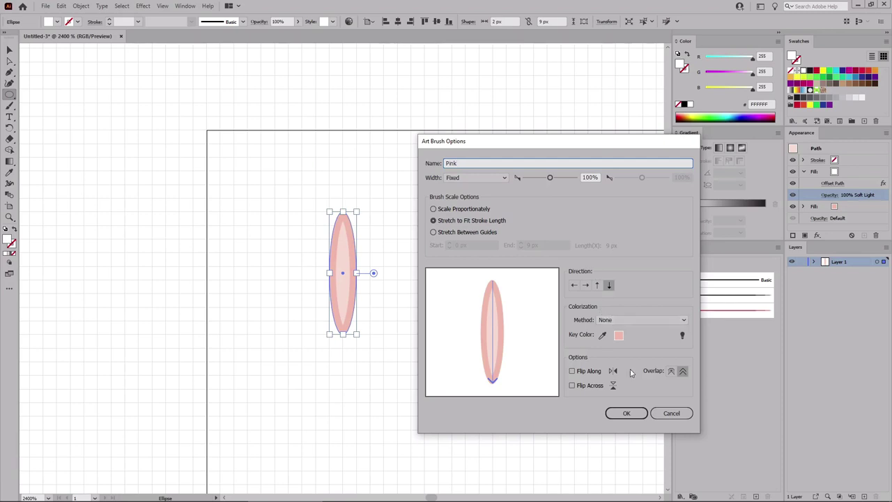
pyautogui.click(626, 413)
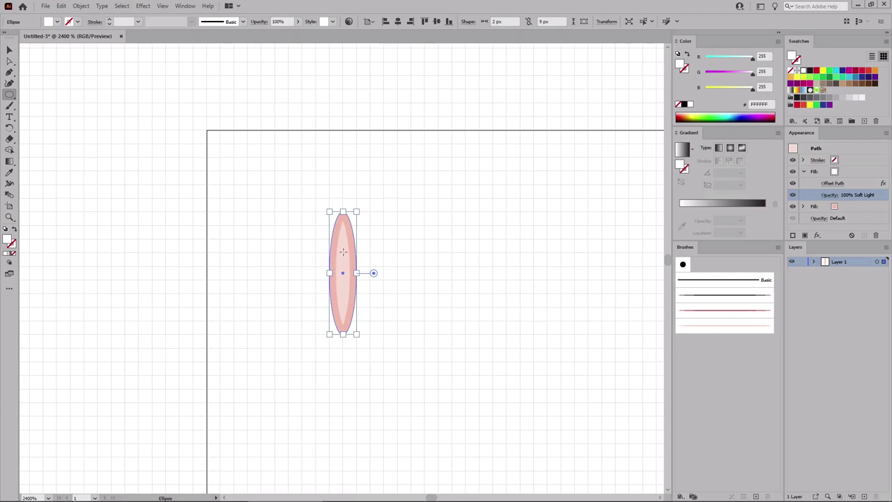
# Step: Delete the ellipse and draw a vertical line segment 8 px long near the artboard's upper-left corner
pyautogui.press('Delete')
pyautogui.moveTo(11, 97); pyautogui.dragTo(42, 141)
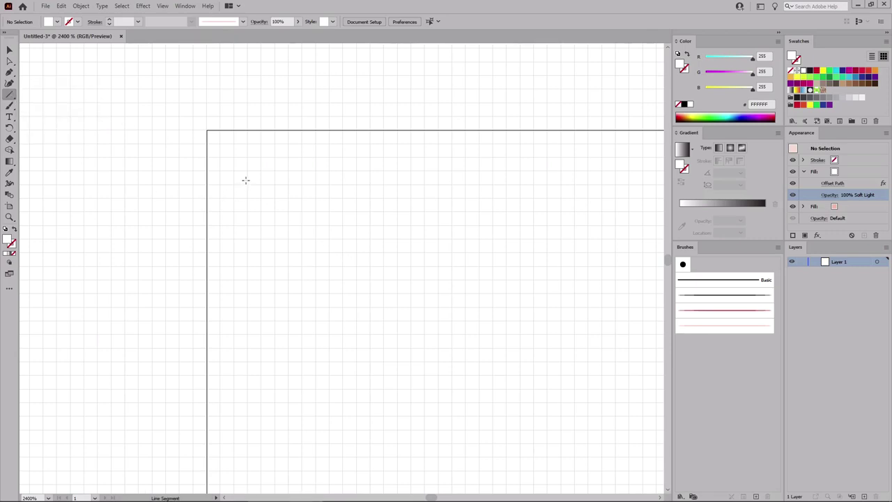
pyautogui.moveTo(247, 170); pyautogui.dragTo(248, 281)
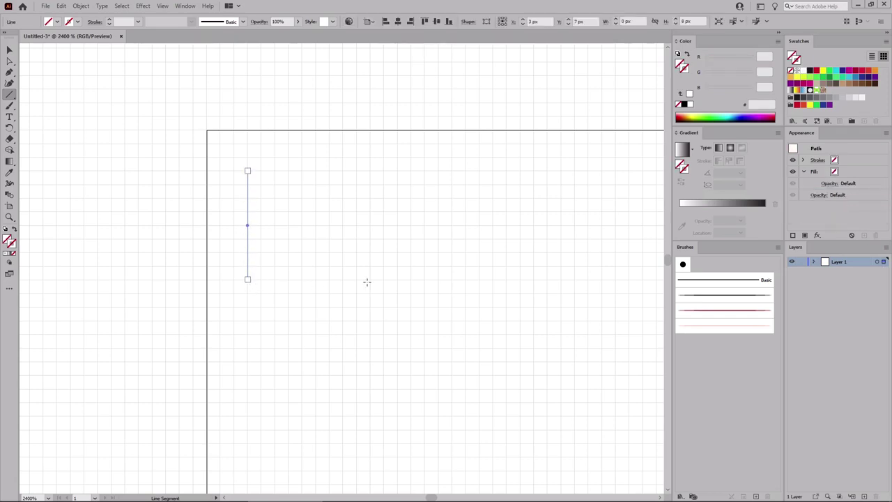
# Step: Apply the Black art brush to the line's stroke and color the stroke yellow, RGB 255, 222, 23
pyautogui.click(847, 162)
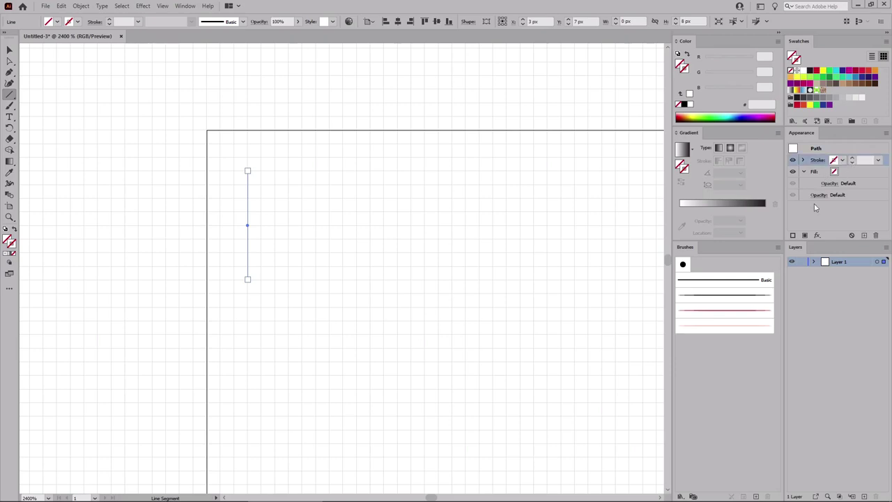
pyautogui.click(724, 299)
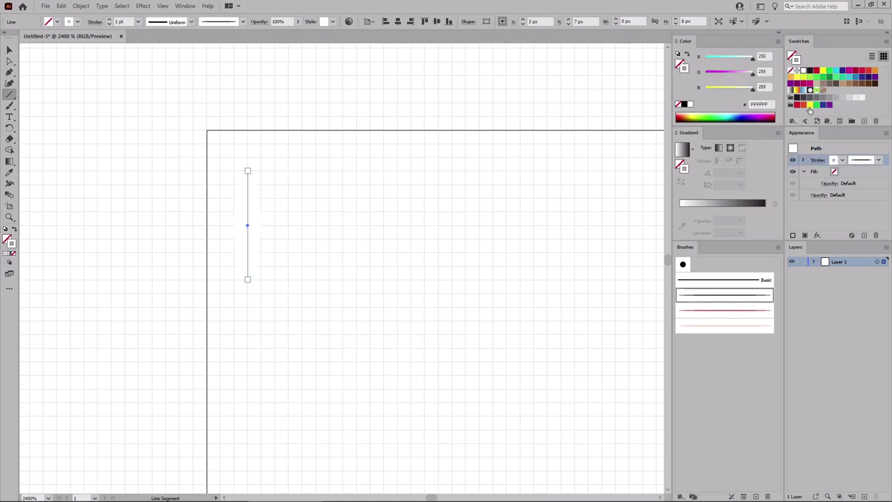
pyautogui.click(810, 106)
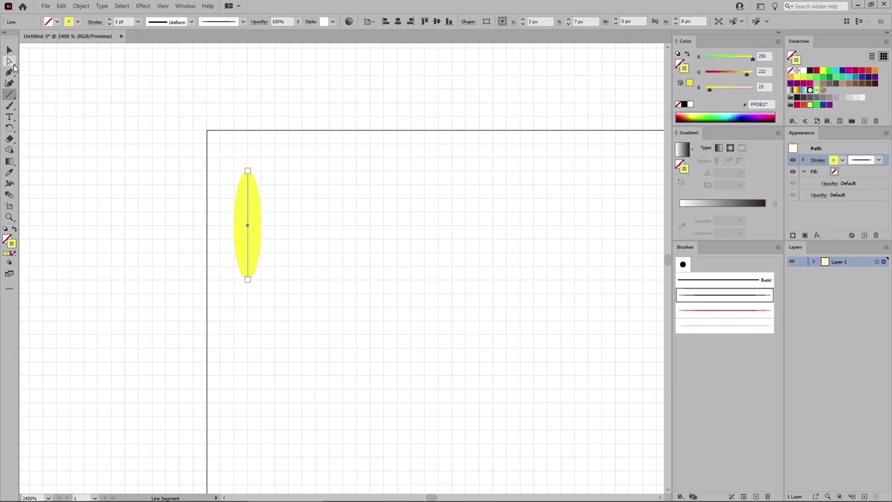
# Step: Slant the yellow line by moving its lower anchor point 3 px to the right, and select the whole line
pyautogui.click(10, 62)
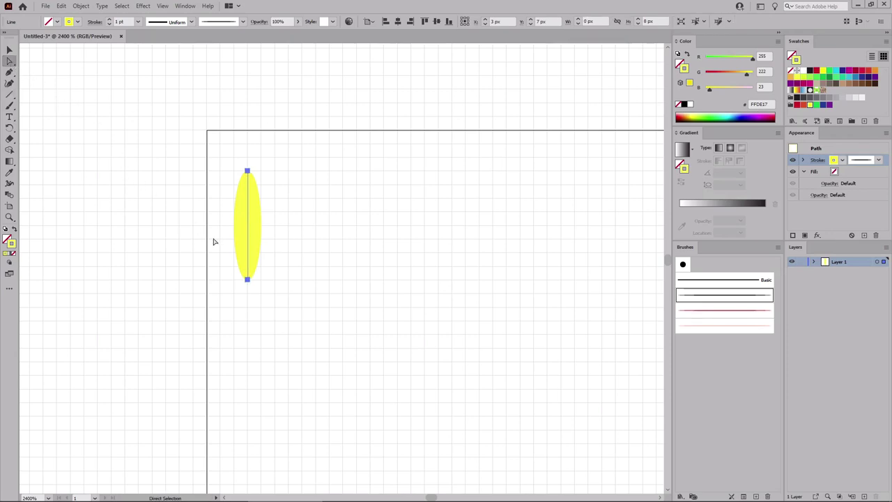
pyautogui.click(248, 281)
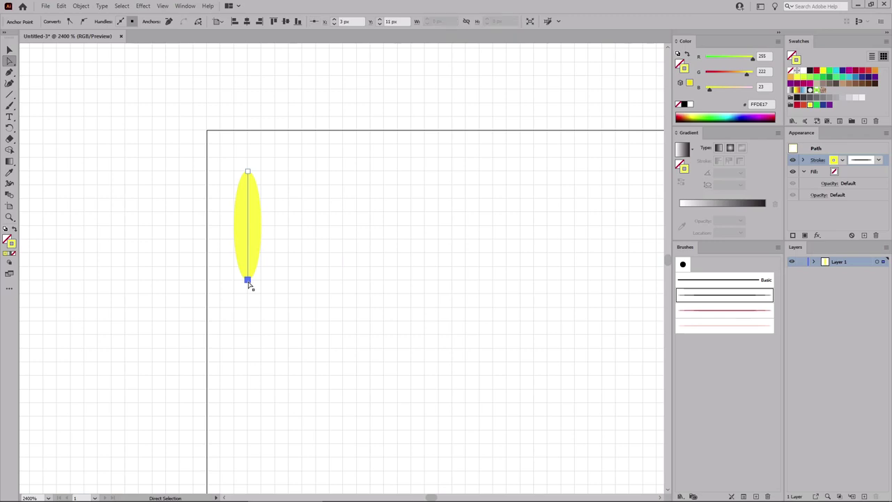
pyautogui.moveTo(248, 281); pyautogui.dragTo(288, 280)
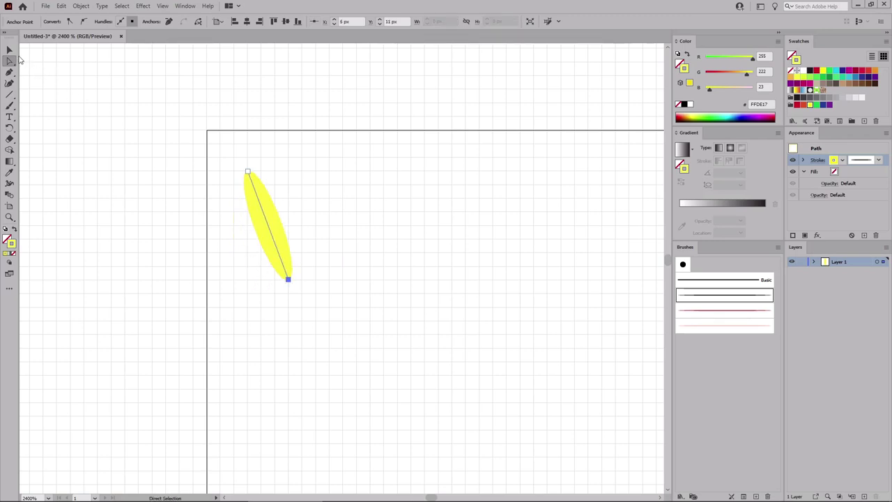
pyautogui.click(10, 50)
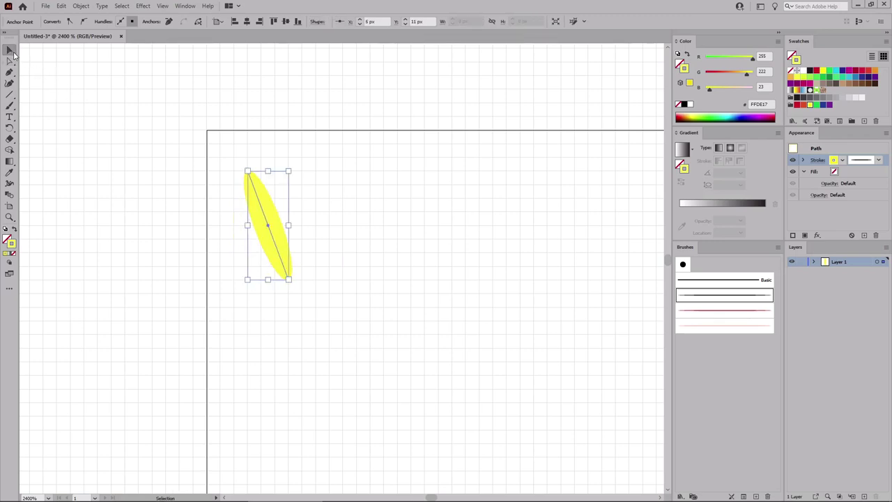
pyautogui.click(265, 218)
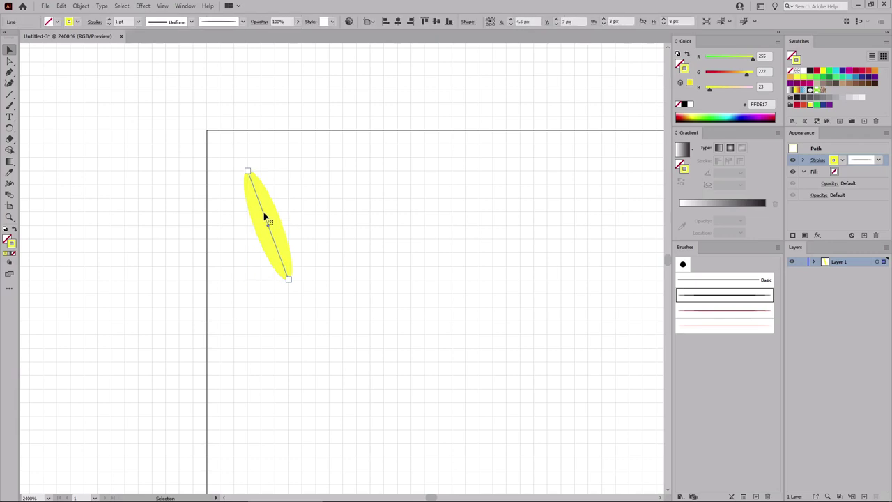
# Step: Create a copy of the yellow line reflected across the vertical axis and move it 4 px right and 2 px up
pyautogui.click(81, 6)
pyautogui.moveTo(116, 21)
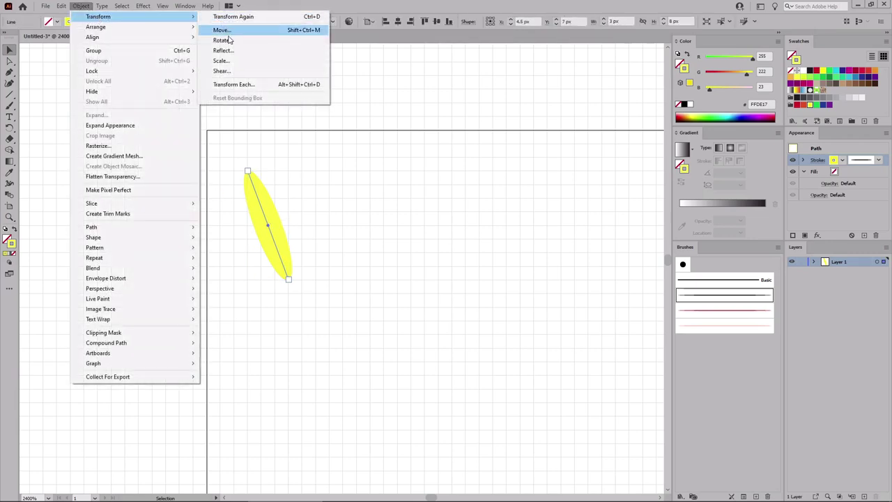
pyautogui.click(224, 50)
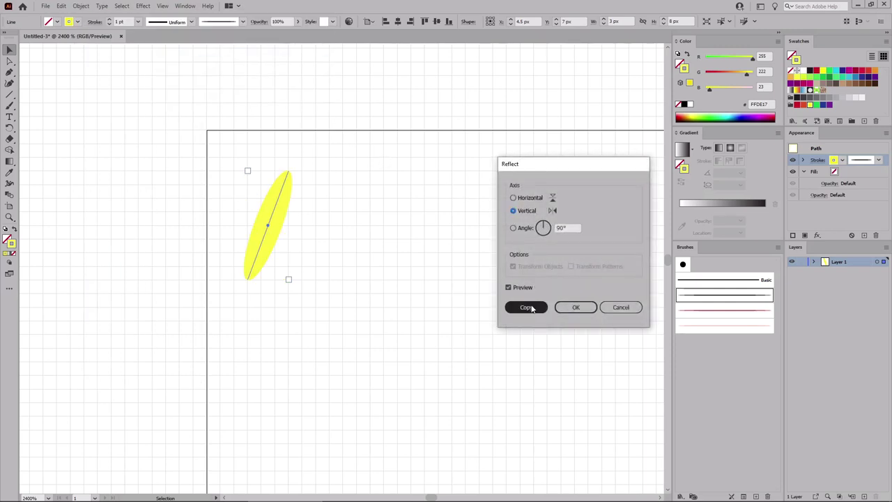
pyautogui.click(528, 308)
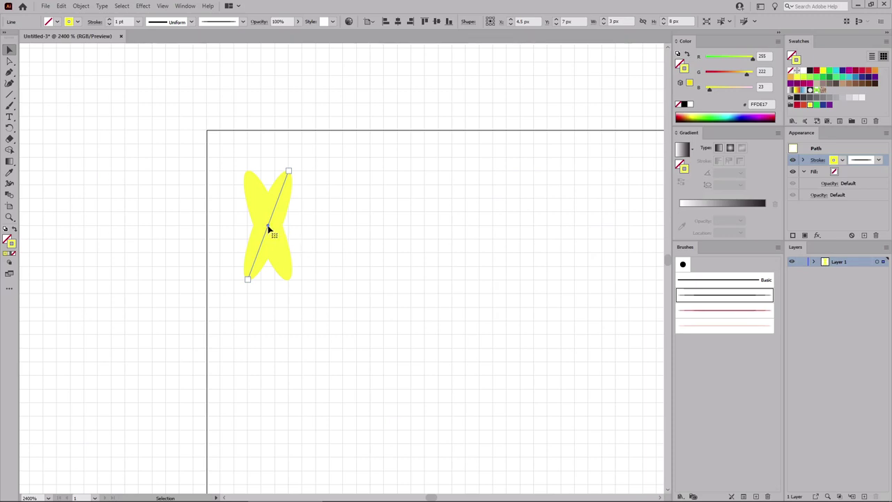
pyautogui.moveTo(268, 228); pyautogui.dragTo(325, 205)
# Step: Group the two yellow lines and place a copy of the group 10 px to the right using the Red brush
pyautogui.moveTo(347, 307); pyautogui.dragTo(259, 208)
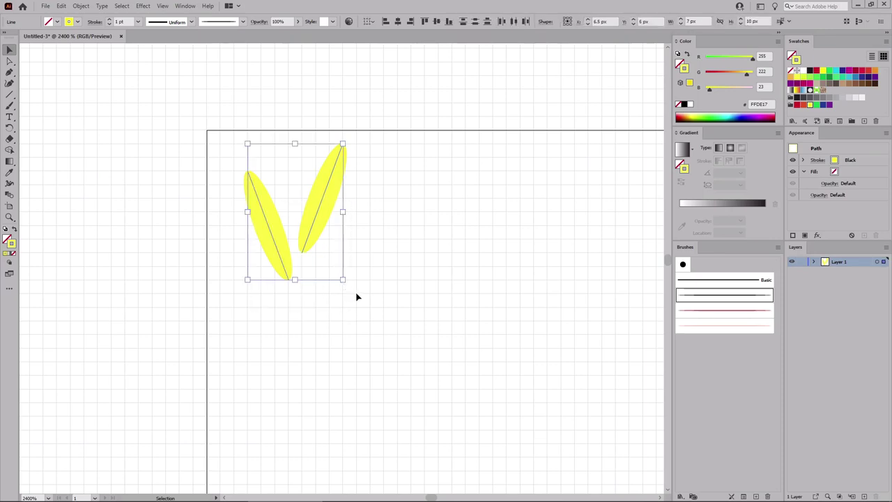
pyautogui.hotkey('ctrl', 'g')
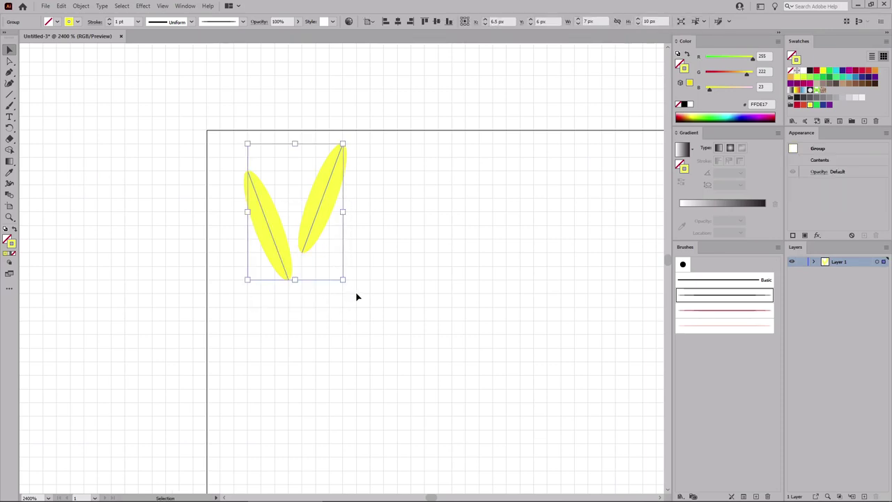
pyautogui.moveTo(317, 215); pyautogui.dragTo(447, 219)
pyautogui.click(710, 313)
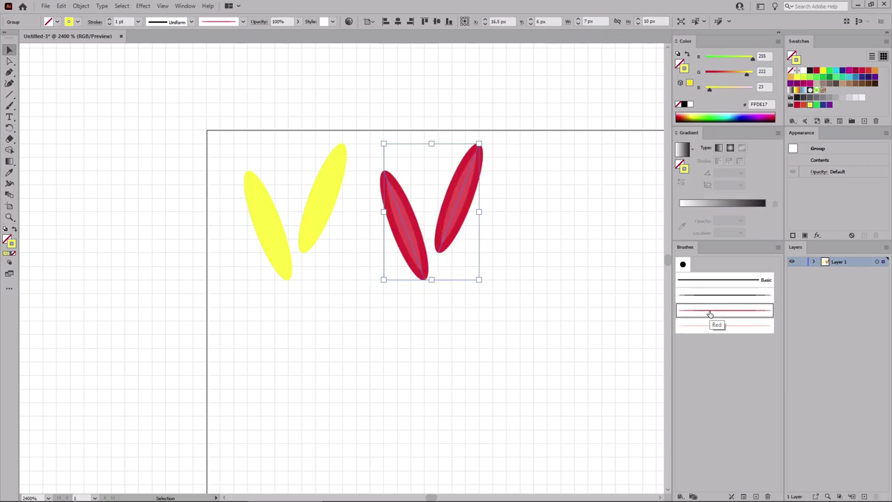
# Step: Duplicate the red group 8 px to the right, and duplicate both red groups 7 px down
pyautogui.moveTo(454, 217); pyautogui.dragTo(562, 216)
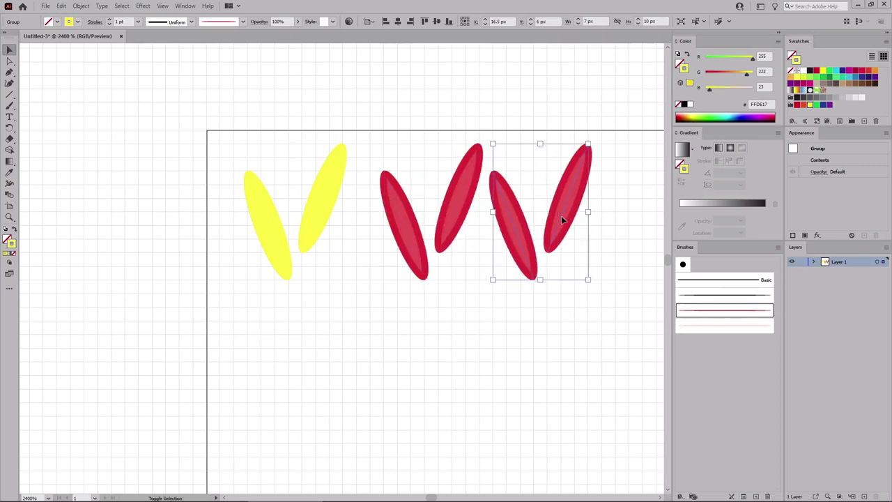
pyautogui.keyDown('shift'); pyautogui.click(396, 186); pyautogui.keyUp('shift')
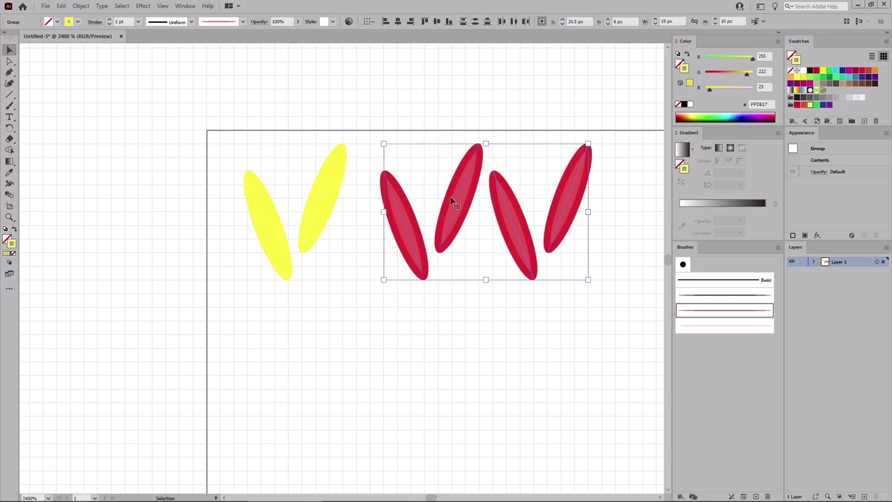
pyautogui.moveTo(461, 190); pyautogui.dragTo(465, 285)
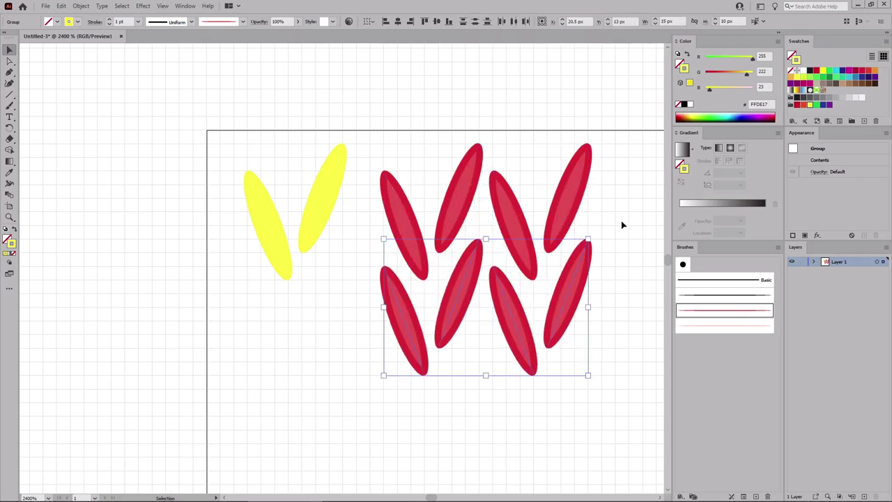
# Step: Expand the appearance of all four red groups and deselect them
pyautogui.keyDown('shift'); pyautogui.click(385, 331); pyautogui.keyUp('shift')
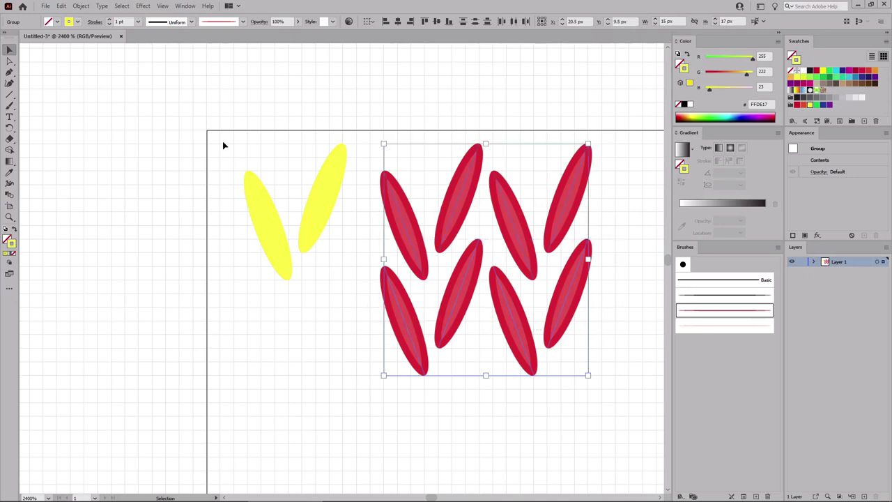
pyautogui.click(81, 6)
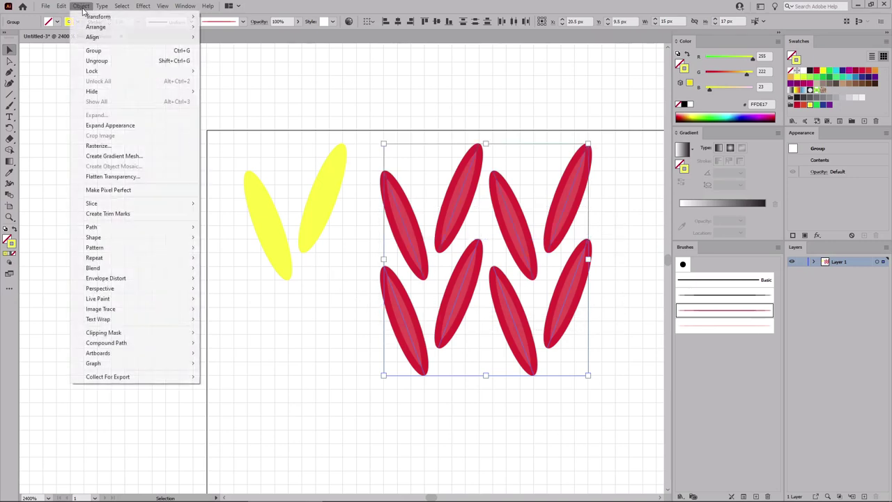
pyautogui.click(106, 126)
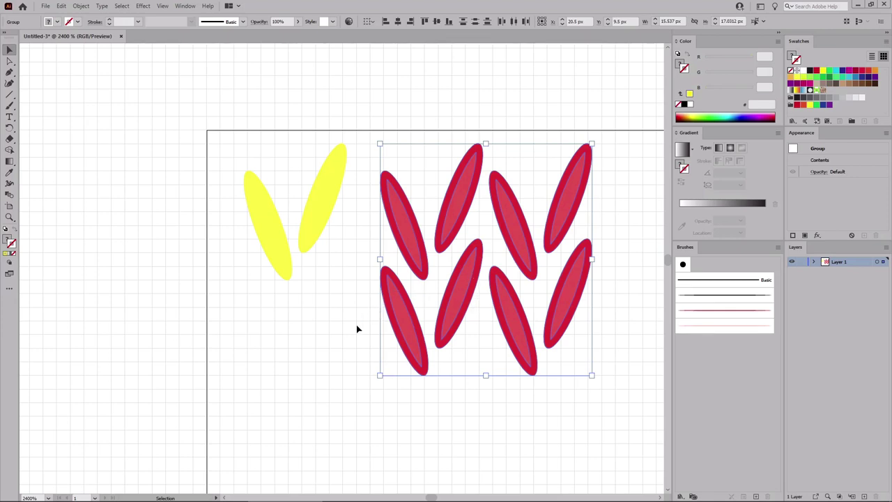
pyautogui.click(604, 394)
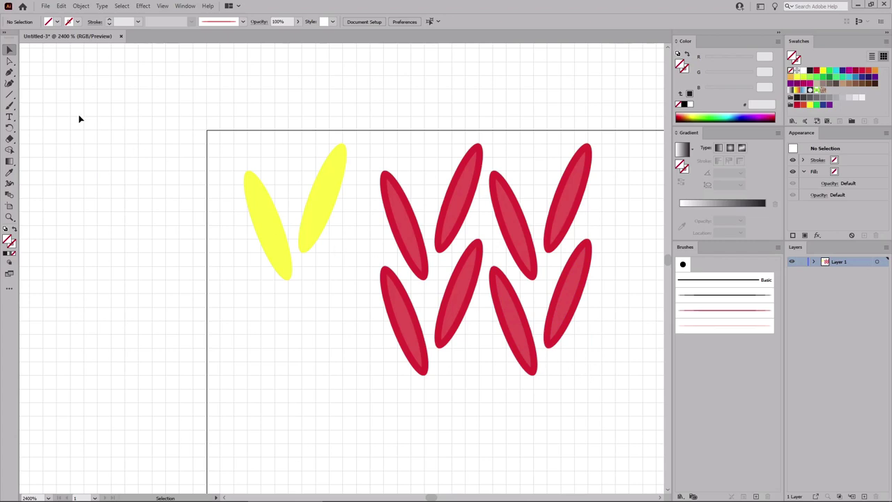
# Step: Create a rectangle 8 px wide and 7 px high over the lower red shapes
pyautogui.moveTo(10, 95); pyautogui.dragTo(34, 95)
pyautogui.click(353, 297)
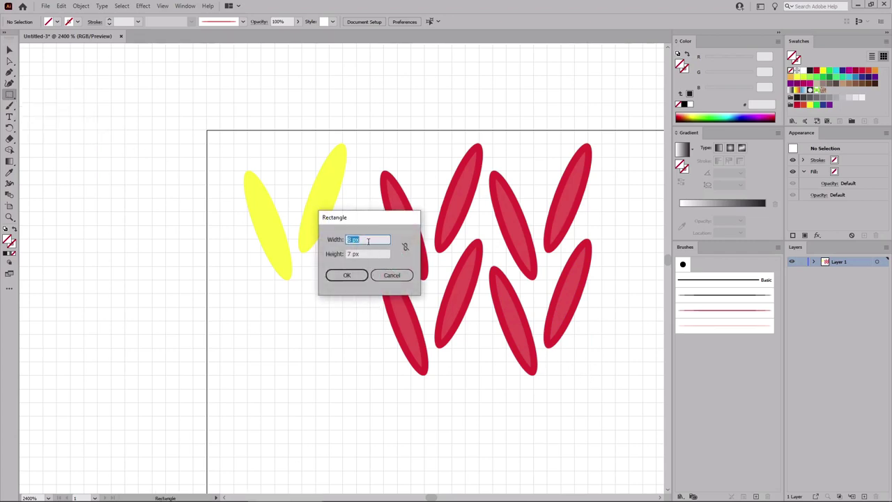
pyautogui.press('Tab')
pyautogui.click(347, 275)
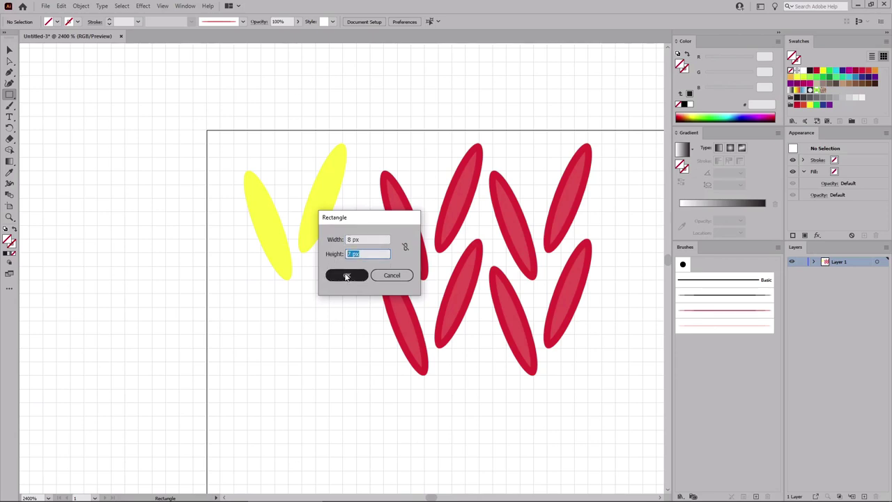
# Step: Fill the rectangle with black at 50% opacity and move it over the red shapes, centered at X 24 px, Y 10.5 px
pyautogui.click(858, 172)
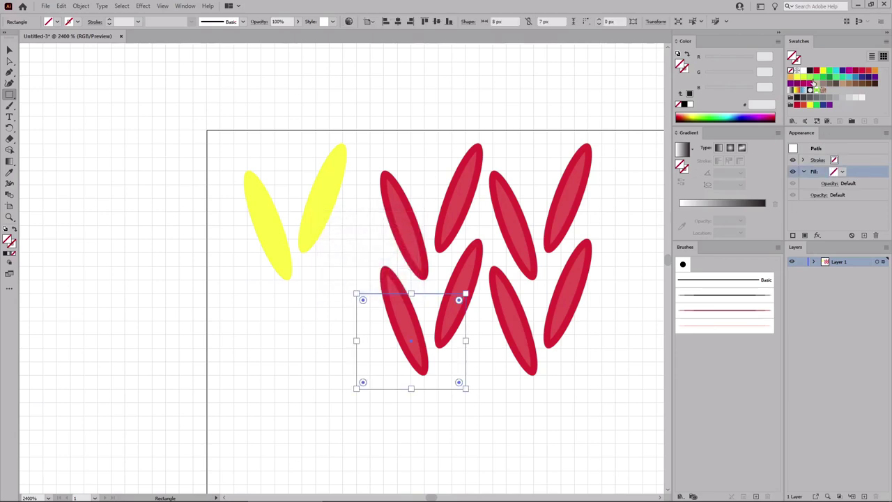
pyautogui.click(810, 71)
pyautogui.click(819, 196)
pyautogui.write('50')
pyautogui.press('Return')
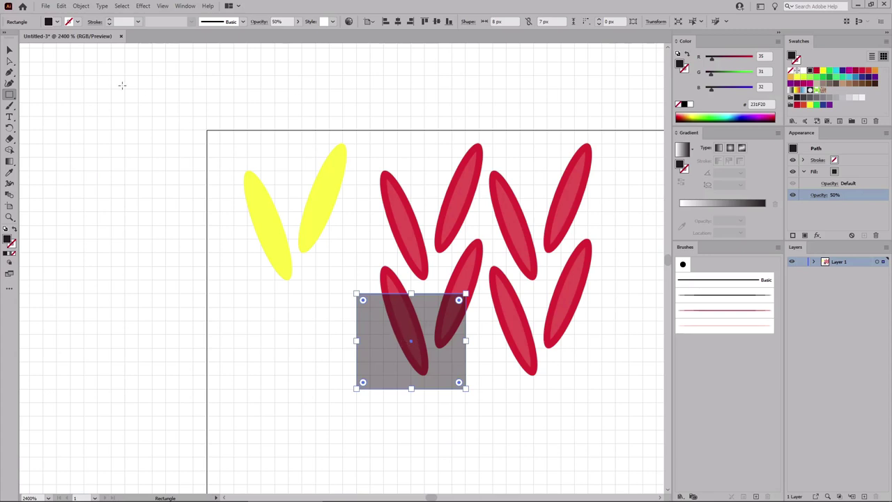
pyautogui.click(9, 51)
pyautogui.moveTo(425, 333); pyautogui.dragTo(546, 270)
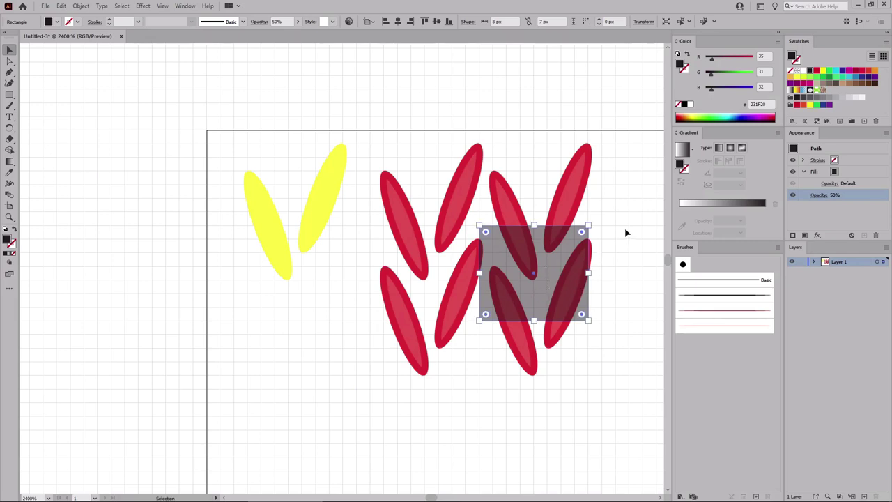
# Step: Select the rectangle with all red shapes and remove every part outside the rectangle with Shape Builder
pyautogui.moveTo(642, 203); pyautogui.dragTo(381, 364)
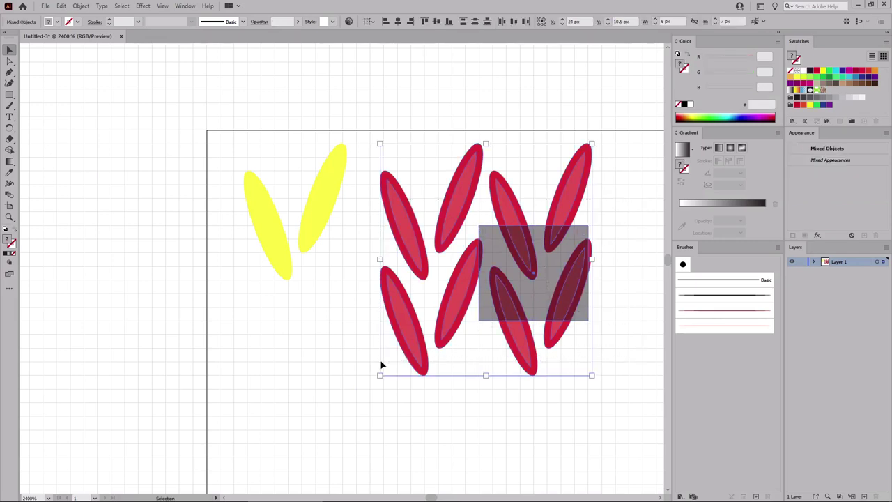
pyautogui.click(11, 150)
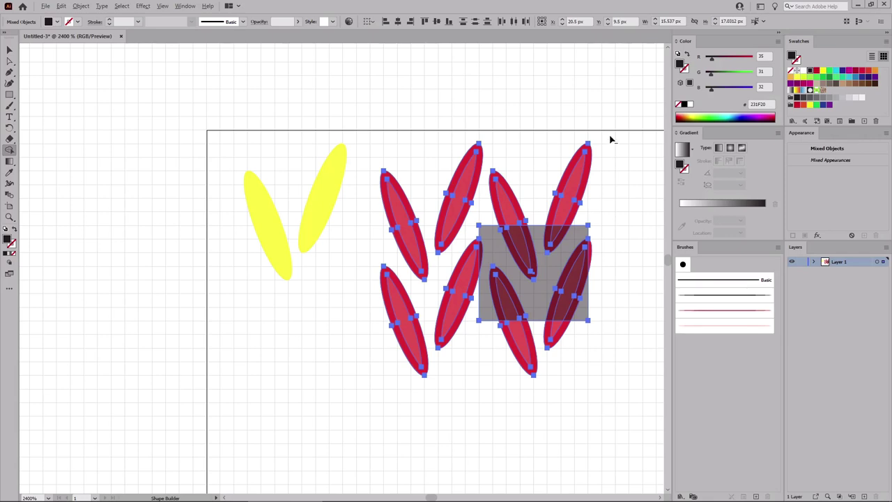
pyautogui.moveTo(611, 138)
pyautogui.mouseDown()
pyautogui.moveTo(546, 223)
pyautogui.moveTo(380, 224)
pyautogui.moveTo(383, 249)
pyautogui.moveTo(464, 392)
pyautogui.moveTo(506, 395)
pyautogui.mouseUp()
pyautogui.moveTo(595, 391); pyautogui.dragTo(479, 326)
pyautogui.moveTo(618, 314); pyautogui.dragTo(591, 227)
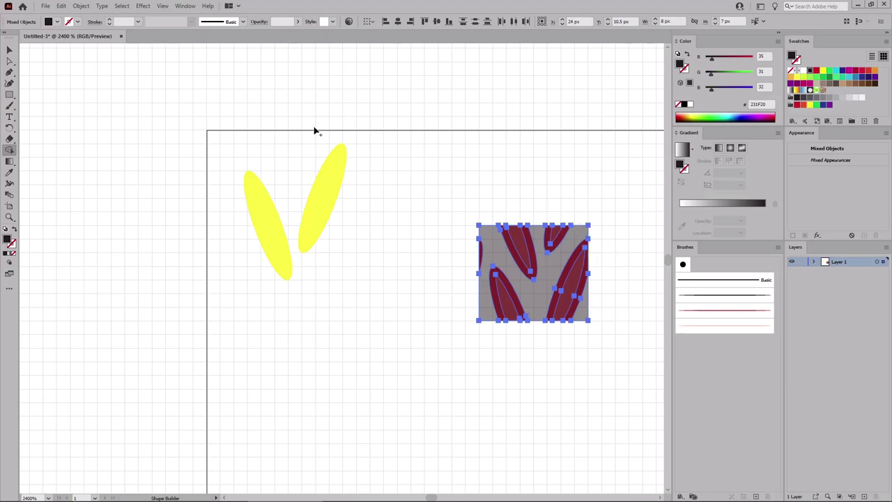
# Step: Delete the semi-transparent black rectangle, keeping the trimmed red shapes
pyautogui.click(10, 51)
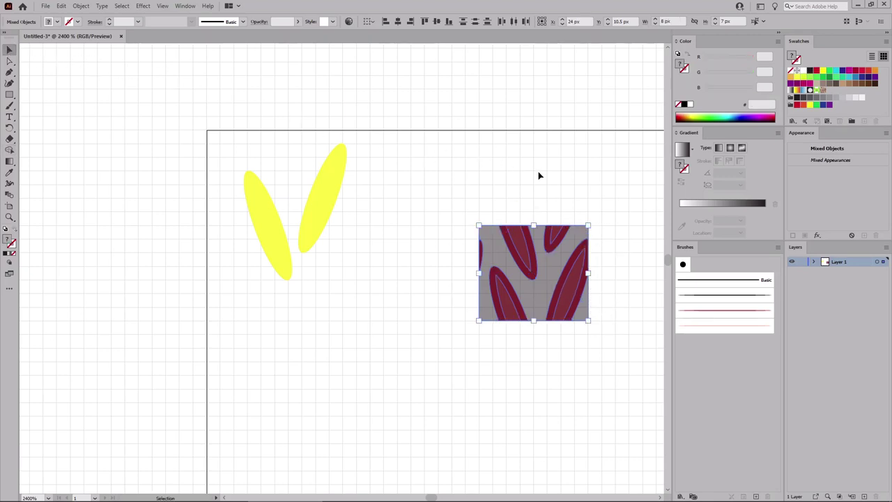
pyautogui.click(549, 255)
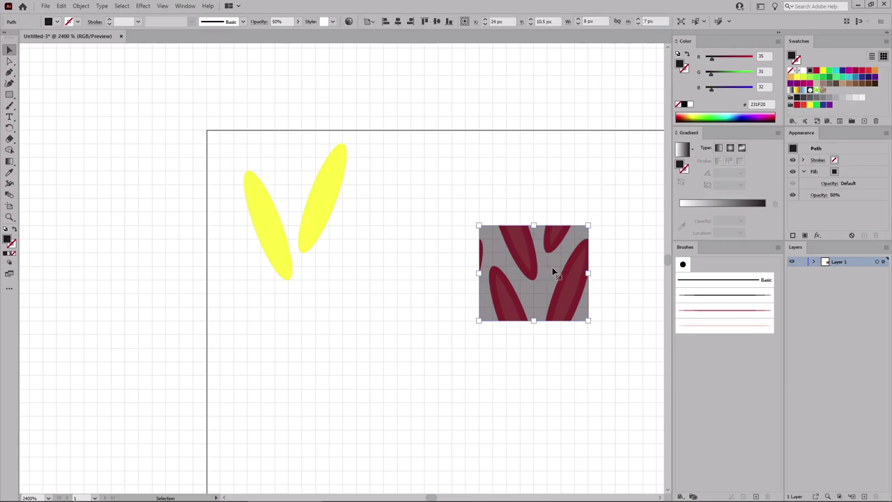
pyautogui.press('Delete')
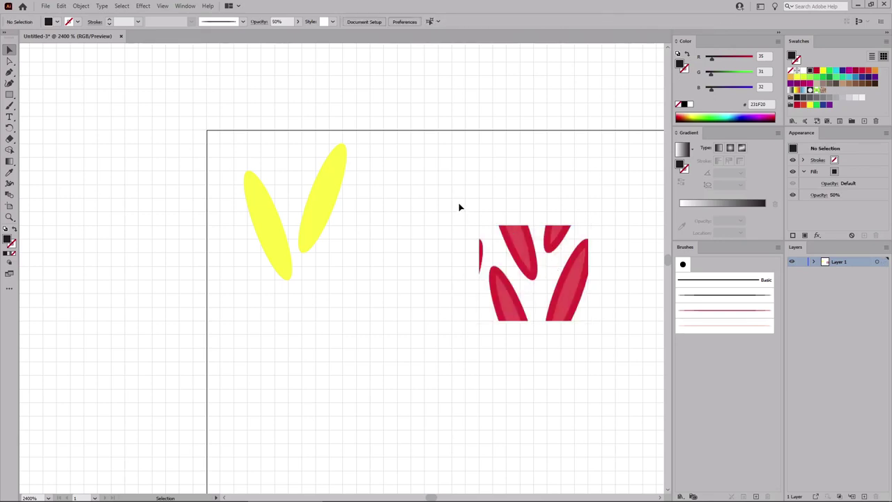
# Step: Save the trimmed red shapes as a pattern swatch and delete them from the artboard
pyautogui.moveTo(456, 202); pyautogui.dragTo(603, 346)
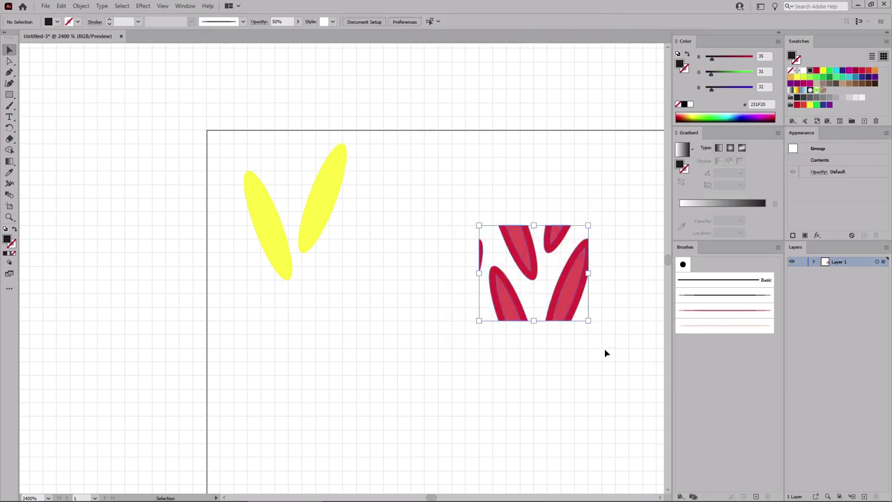
pyautogui.moveTo(572, 292); pyautogui.dragTo(844, 92)
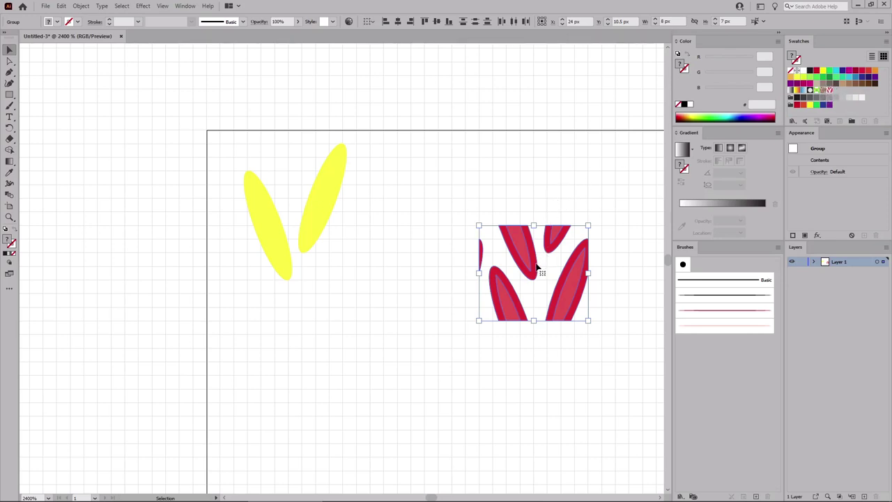
pyautogui.press('Delete')
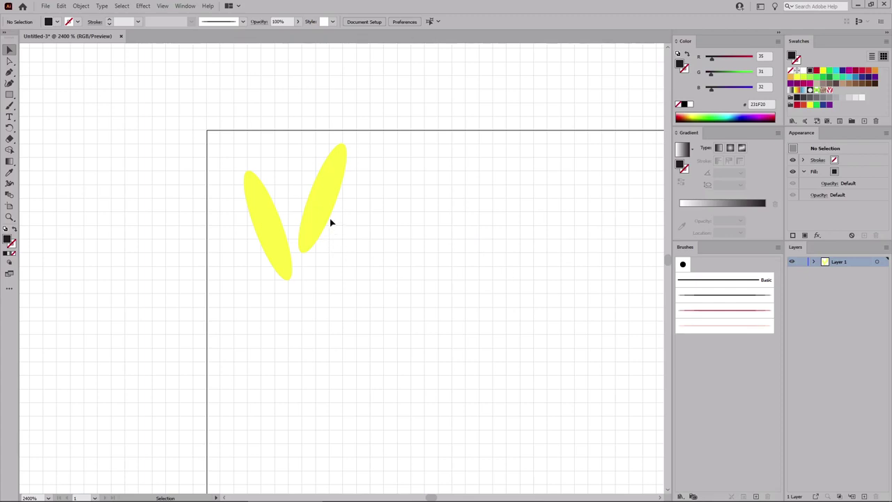
# Step: Move the yellow group 12 px to the left, off the artboard, and deselect it
pyautogui.moveTo(324, 202); pyautogui.dragTo(171, 205)
pyautogui.click(257, 213)
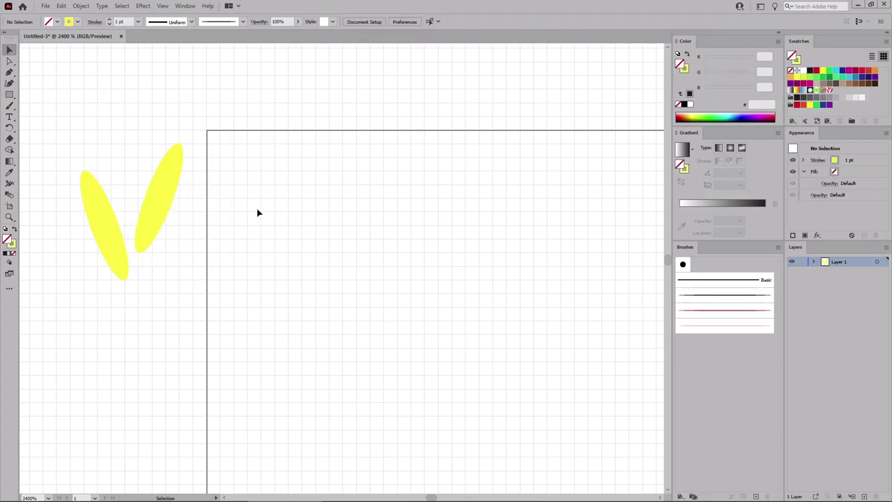
# Step: Create a rectangle 850 px wide and 670 px high
pyautogui.hotkey('ctrl', '0')
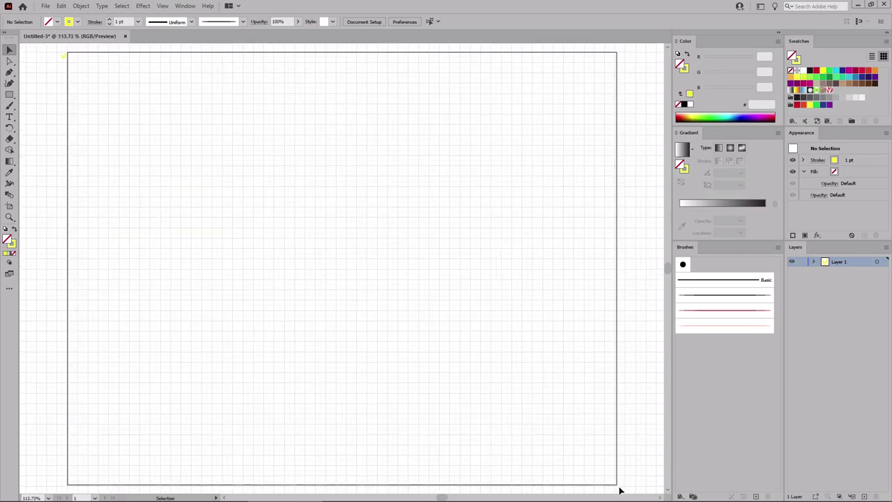
pyautogui.click(9, 94)
pyautogui.click(278, 222)
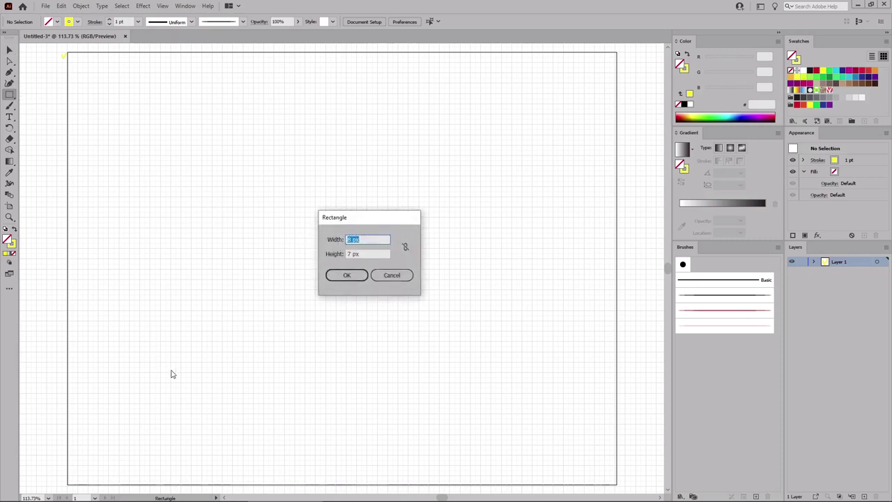
pyautogui.write('850')
pyautogui.press('Tab')
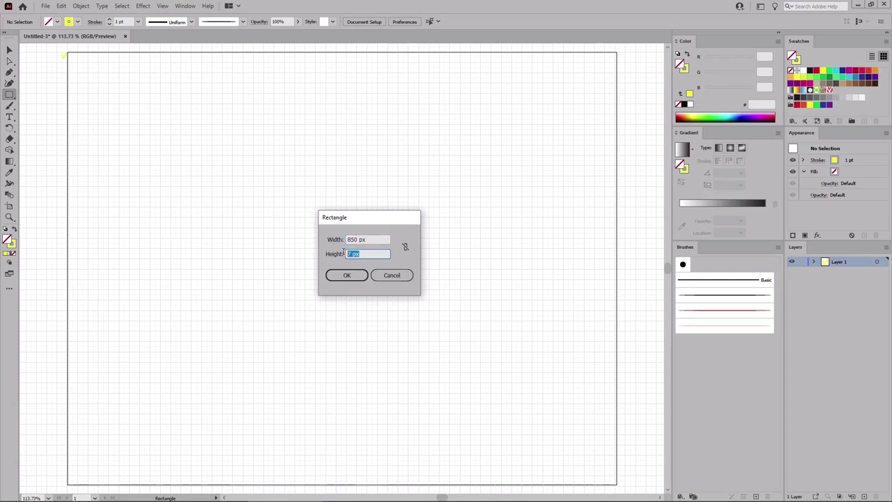
pyautogui.write('670')
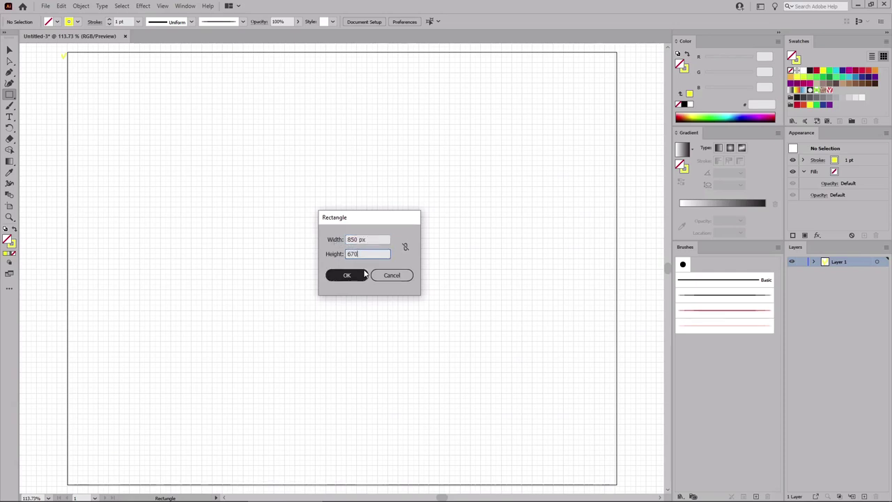
pyautogui.click(360, 276)
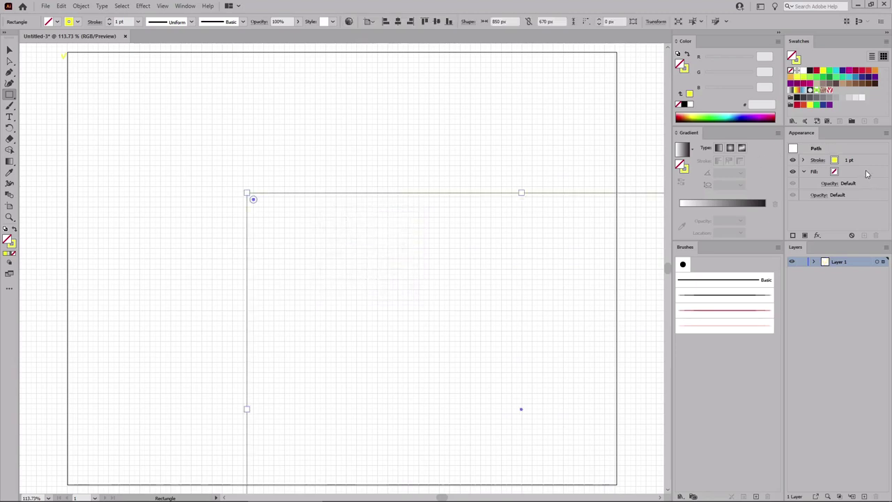
# Step: Swap the rectangle's fill and stroke, and set its fill color to R 206, G 32, B 8
pyautogui.hotkey('shift', 'x')
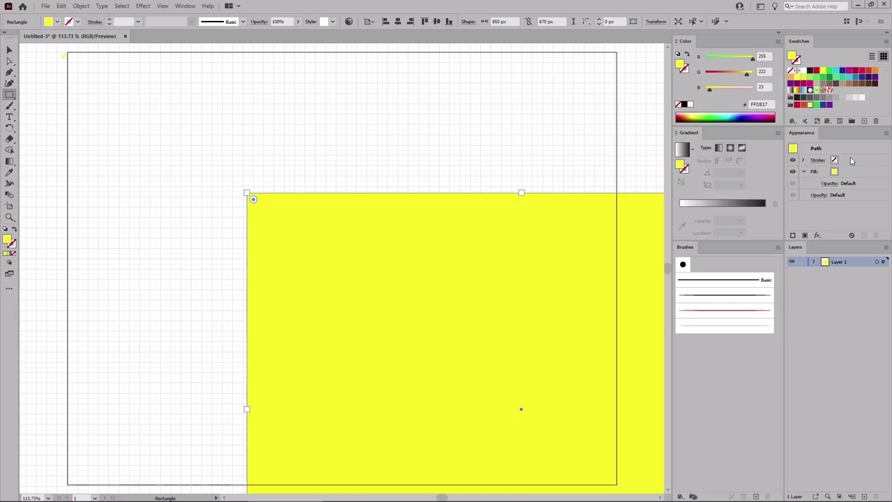
pyautogui.click(852, 172)
pyautogui.click(763, 56)
pyautogui.write('206')
pyautogui.press('Tab')
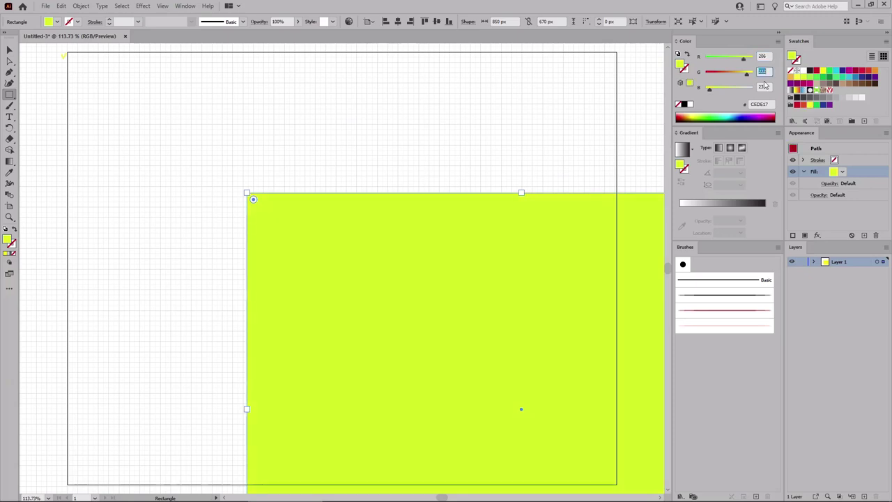
pyautogui.write('32')
pyautogui.press('Tab')
pyautogui.write('8')
pyautogui.press('Return')
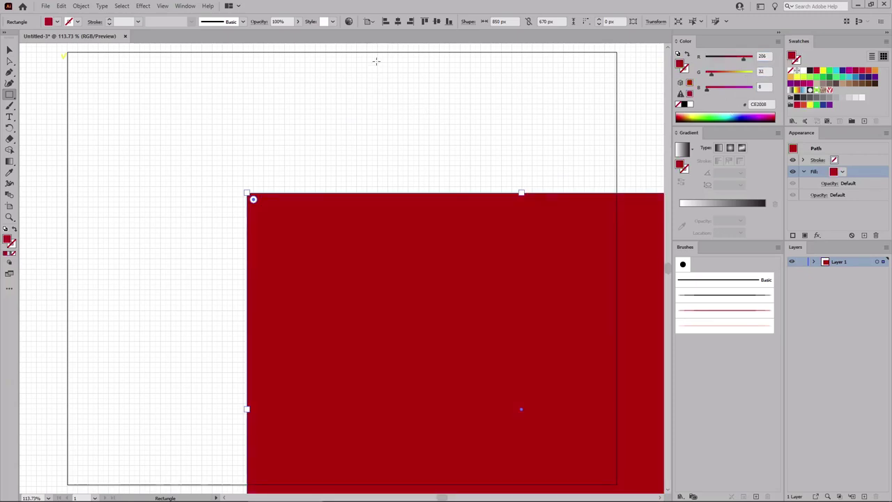
# Step: Center the rectangle horizontally and vertically on the artboard and add a second fill using the red knit-stitch pattern swatch
pyautogui.click(371, 22)
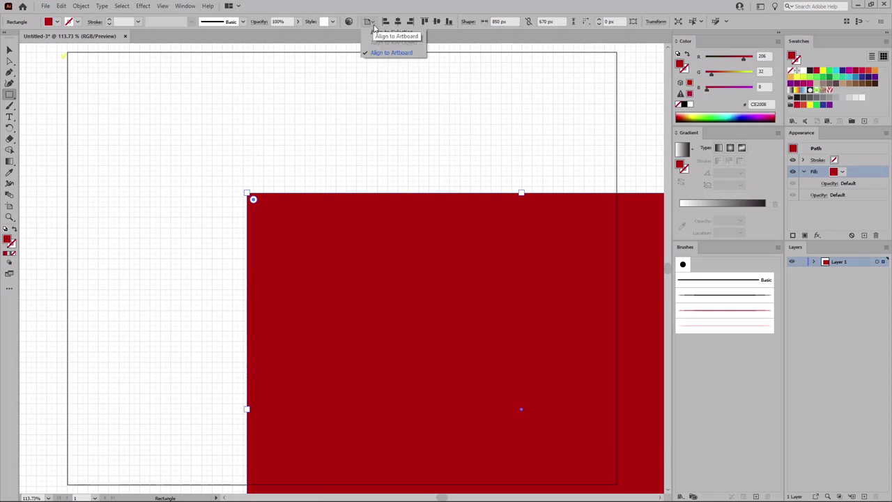
pyautogui.click(413, 26)
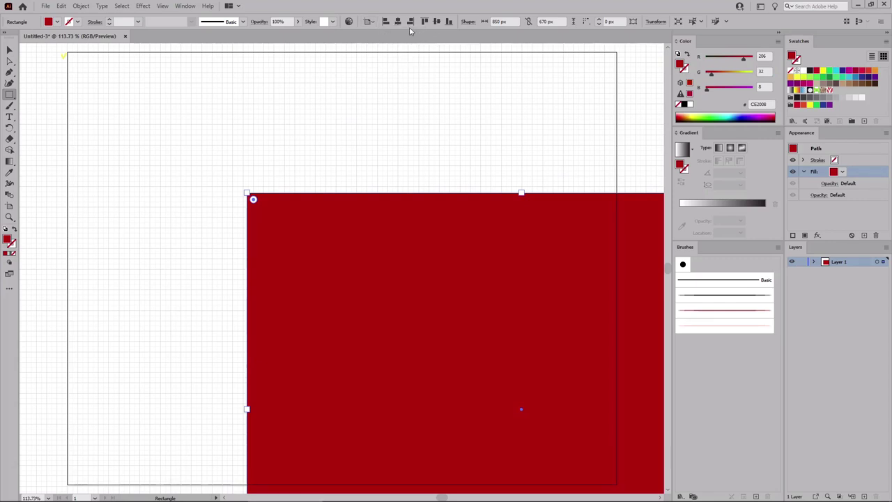
pyautogui.click(398, 22)
pyautogui.click(437, 21)
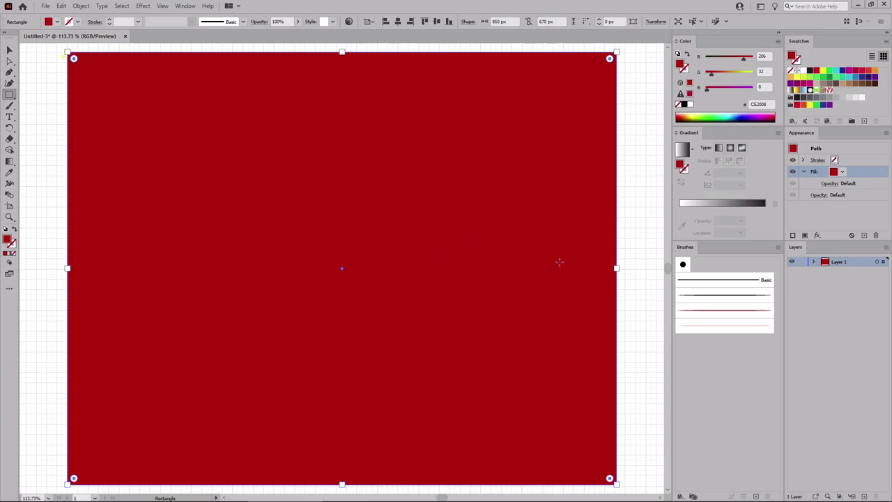
pyautogui.click(864, 235)
pyautogui.click(831, 91)
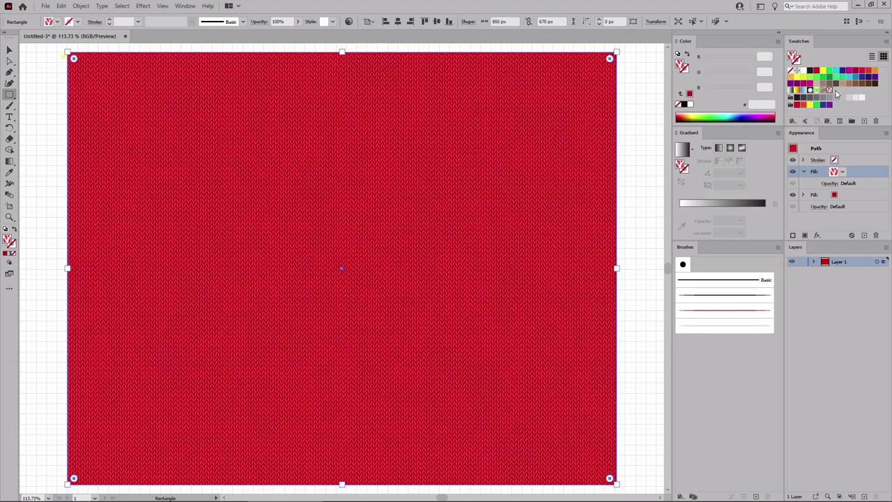
# Step: Lock the background rectangle and move the yellow group above it in the layer order
pyautogui.click(813, 263)
pyautogui.click(802, 271)
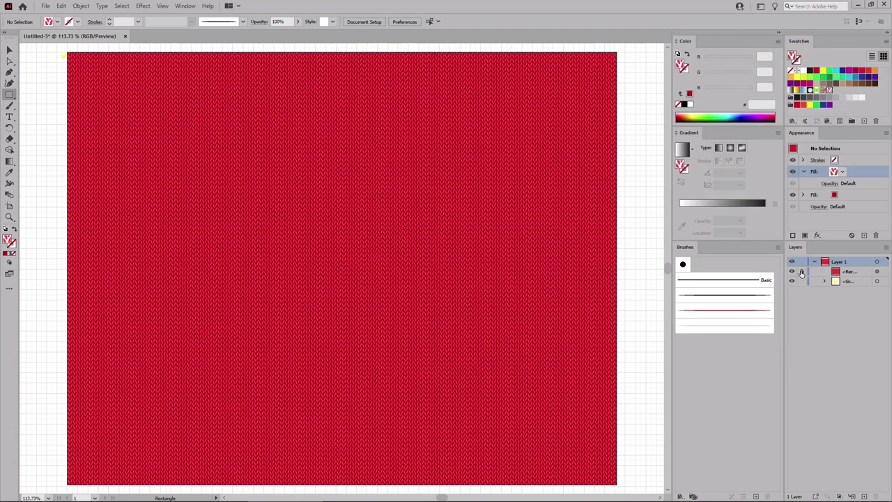
pyautogui.moveTo(848, 285); pyautogui.dragTo(851, 270)
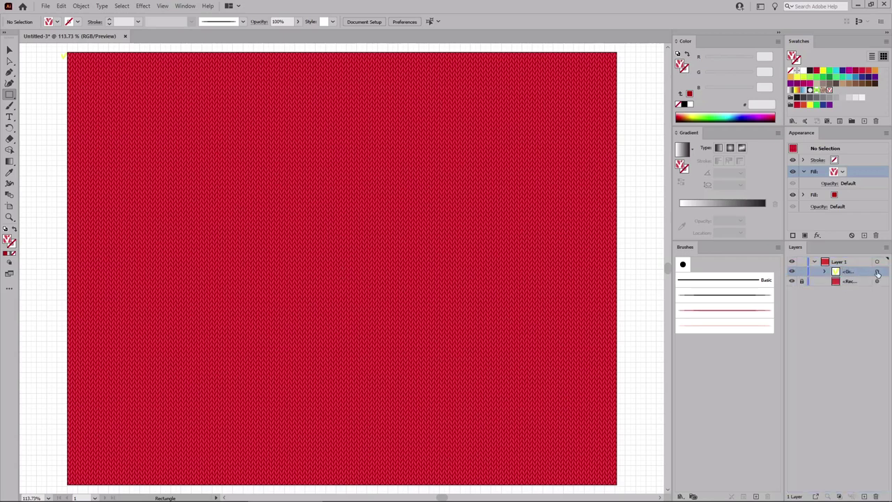
# Step: Move the yellow stitch group onto the knitted rectangle and duplicate it into a separate block two stitches wide and two high
pyautogui.click(878, 271)
pyautogui.hotkey('ctrl', '+')
pyautogui.hotkey('ctrl', '+')
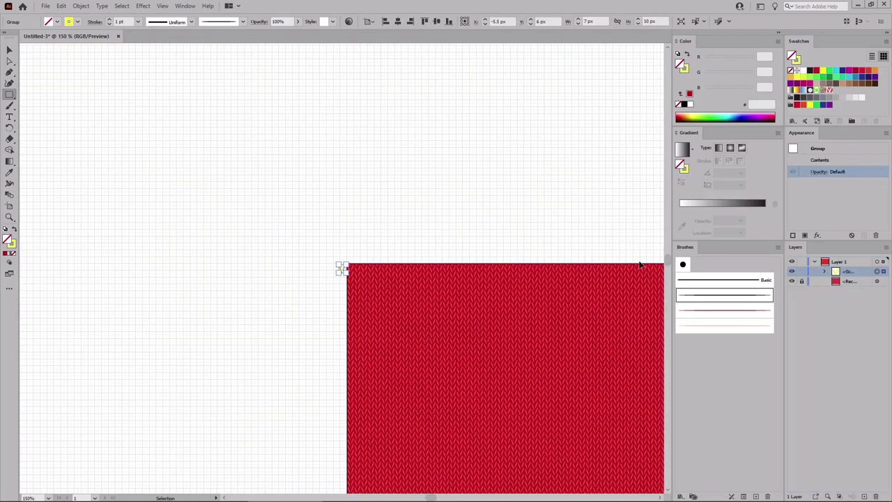
pyautogui.hotkey('ctrl', '+')
pyautogui.hotkey('ctrl', '+')
pyautogui.hotkey('ctrl', '+')
pyautogui.hotkey('ctrl', '+')
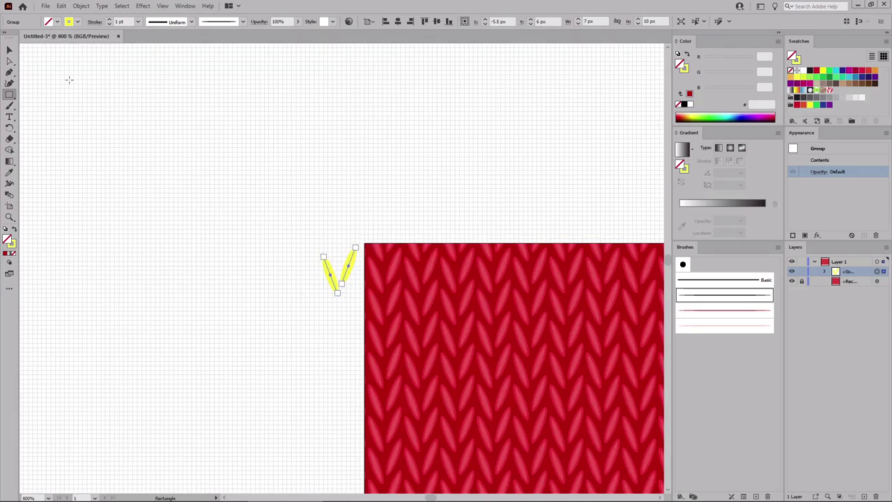
pyautogui.click(9, 50)
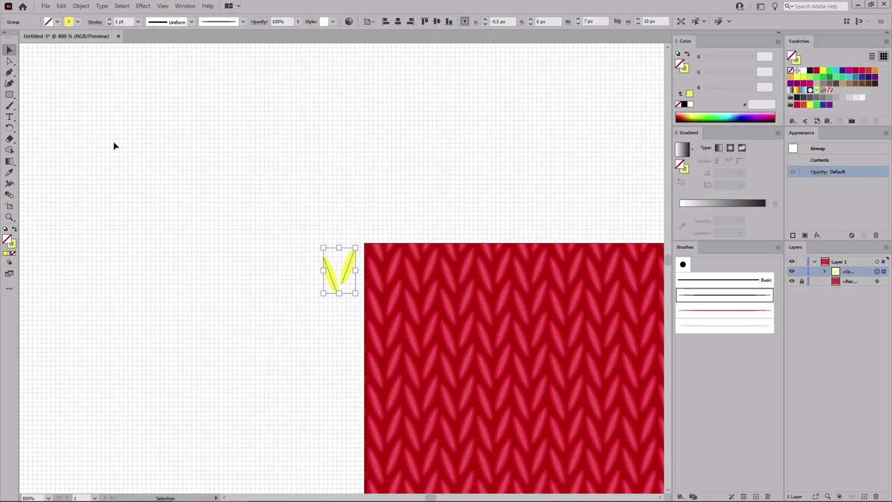
pyautogui.moveTo(352, 281); pyautogui.dragTo(508, 330)
pyautogui.keyDown('shift'); pyautogui.click(496, 299); pyautogui.keyUp('shift')
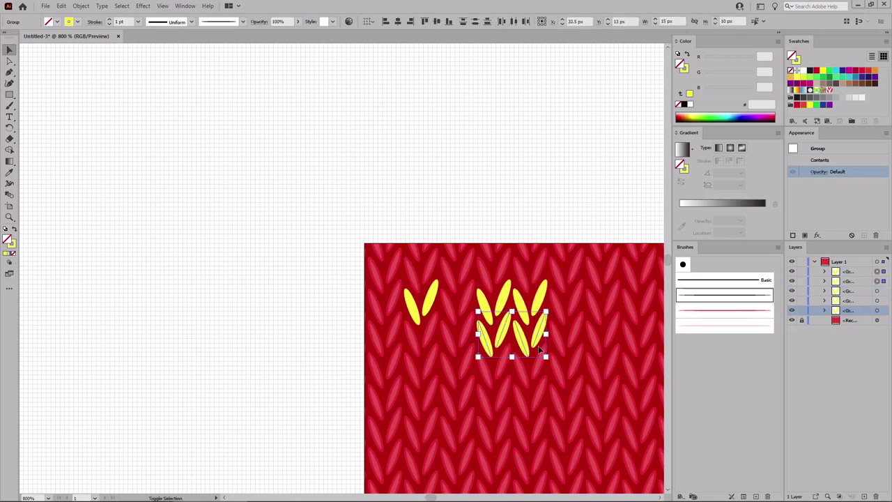
# Step: Group the four copied yellow stitches and recolor their stroke with the dark blue swatch
pyautogui.press('a')
pyautogui.moveTo(564, 371); pyautogui.dragTo(469, 279)
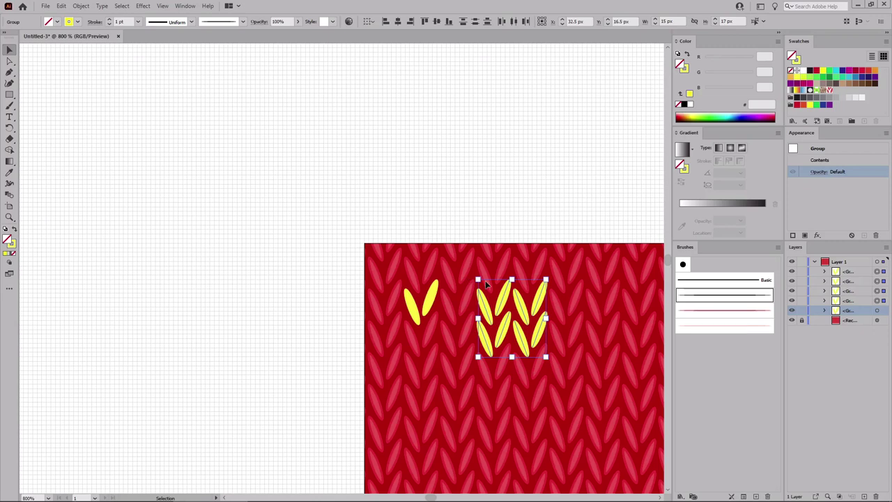
pyautogui.hotkey('ctrl', 'g')
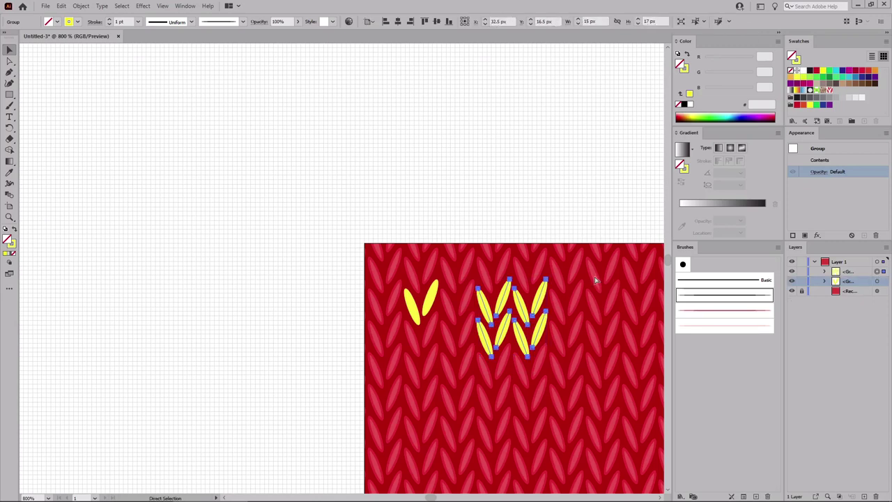
pyautogui.press('v')
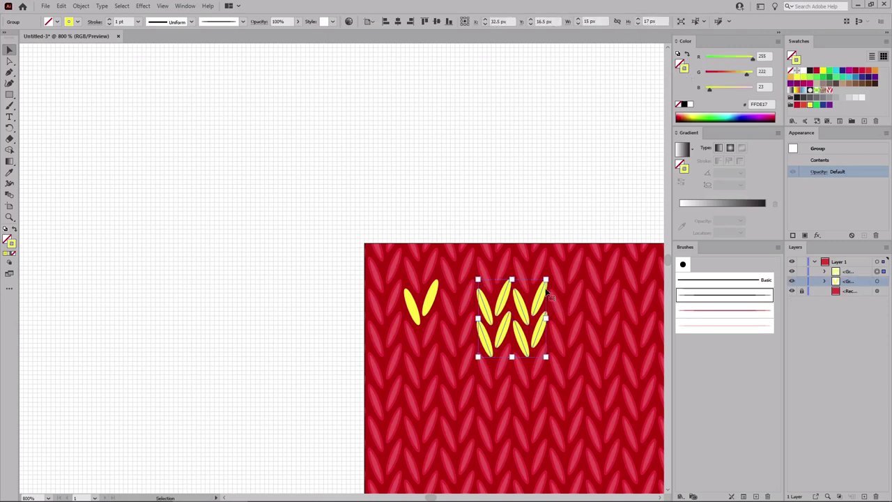
pyautogui.click(869, 81)
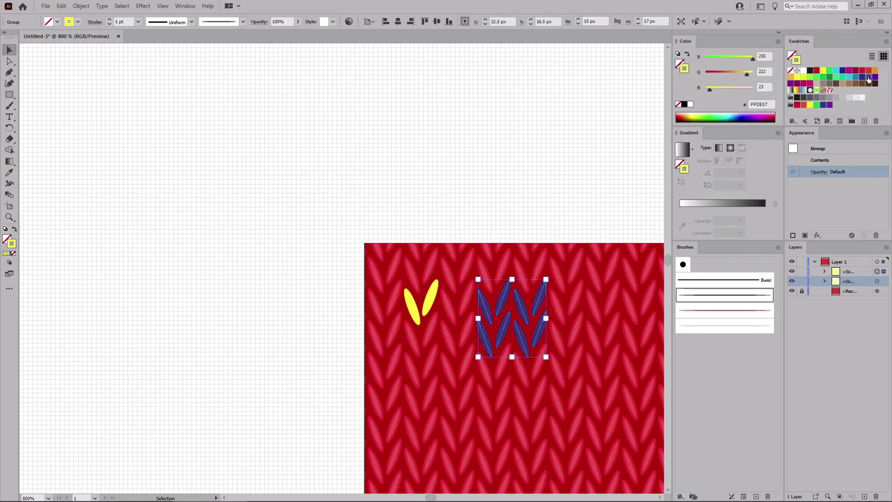
# Step: Rename the dark blue group to Blue and the remaining yellow group to Yellow, and clear the selection
pyautogui.doubleClick(849, 273)
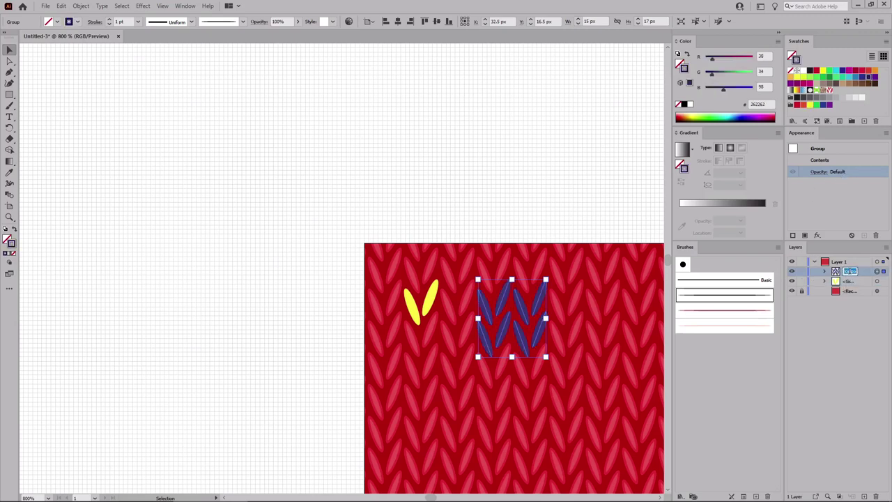
pyautogui.write('l')
pyautogui.write('lue')
pyautogui.doubleClick(851, 280)
pyautogui.write('Ye')
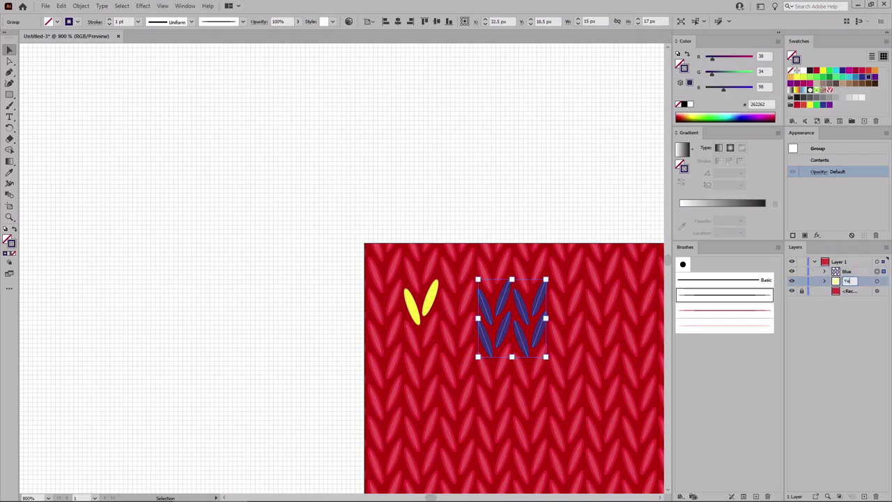
pyautogui.write('llow')
pyautogui.press('Return')
pyautogui.click(575, 322)
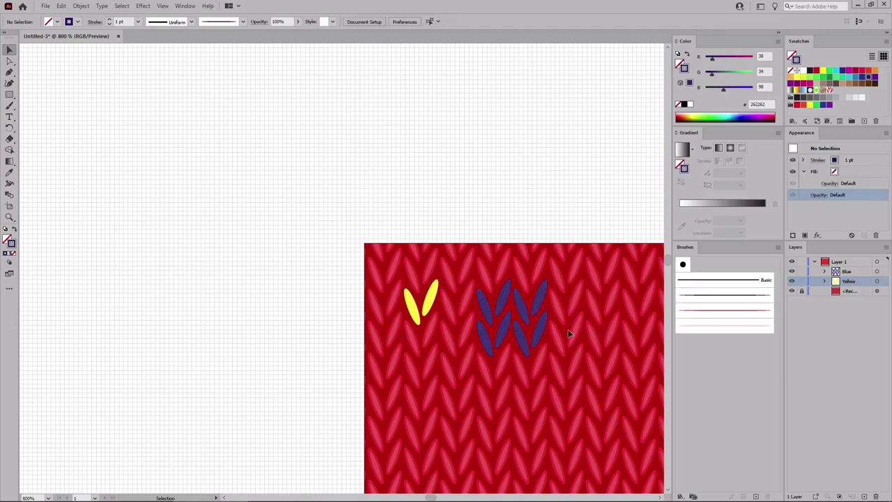
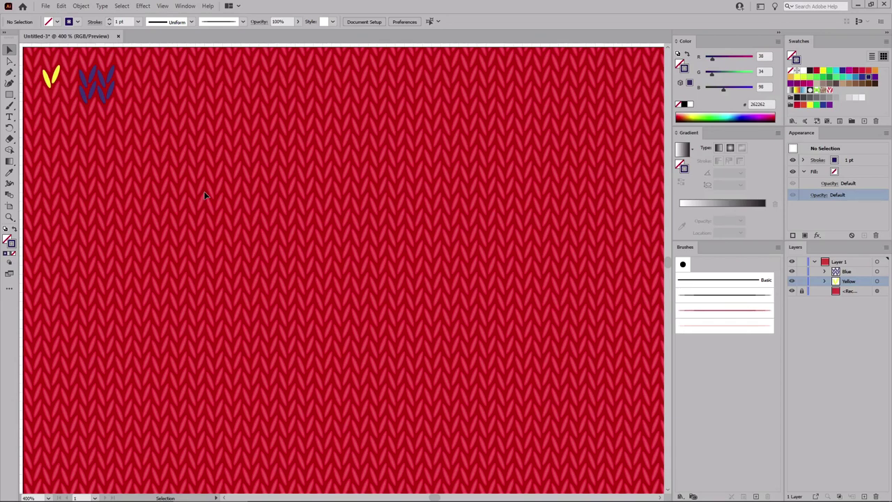
# Step: Duplicate the blue stitch block straight down into a separate column of seven stacked copies, leaving the original in place
pyautogui.click(95, 99)
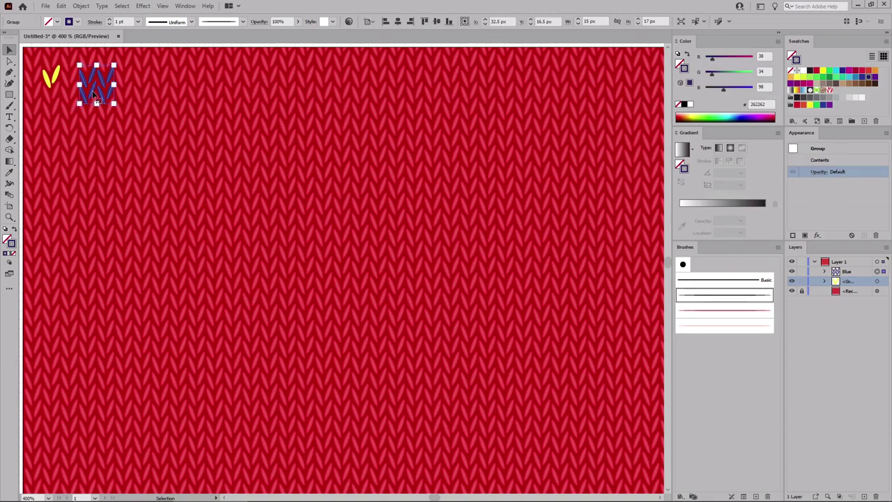
pyautogui.moveTo(93, 102); pyautogui.dragTo(93, 349)
pyautogui.click(95, 365)
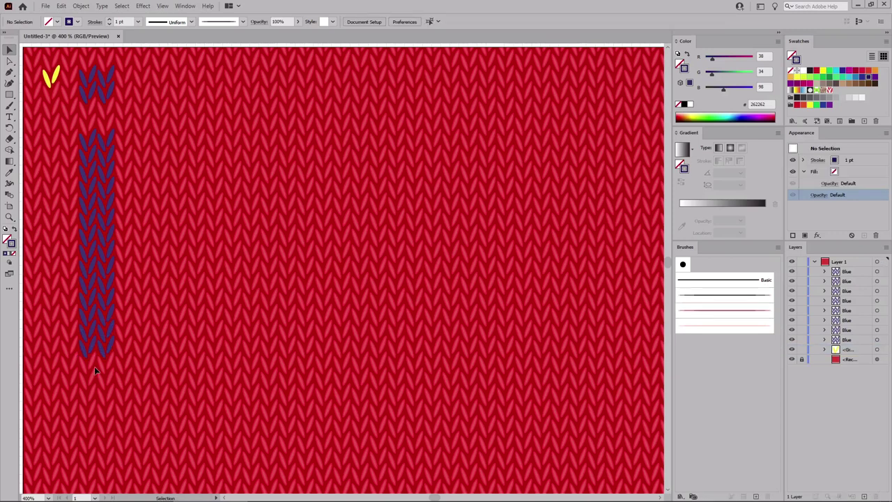
# Step: Duplicate the yellow stitch into a stack of four along the inner side of the blue column's lower end
pyautogui.moveTo(59, 82); pyautogui.dragTo(130, 336)
pyautogui.click(132, 349)
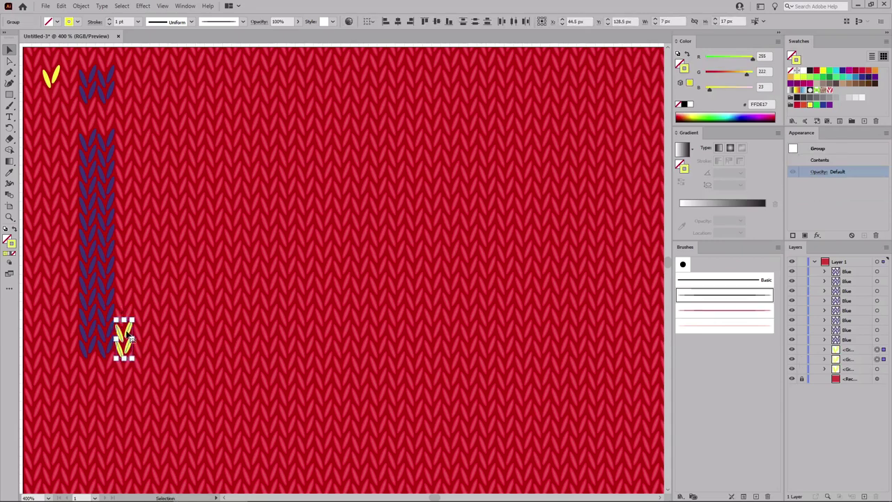
pyautogui.hotkey('ctrl', 'd')
pyautogui.hotkey('ctrl', 'd')
pyautogui.hotkey('ctrl', 'd')
pyautogui.hotkey('ctrl', 'd')
pyautogui.hotkey('ctrl', 'd')
pyautogui.hotkey('ctrl', 'd')
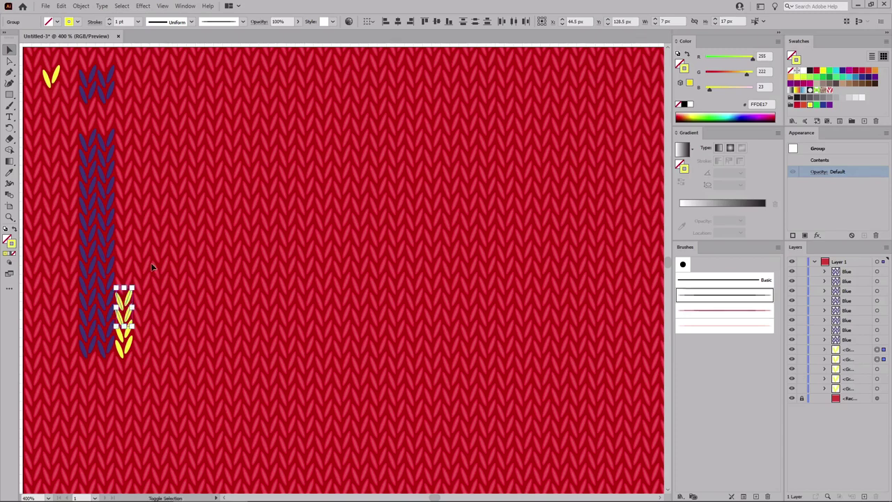
# Step: Copy yellow stitches into four more adjacent columns of three, two, three and four stitches, forming a stepped, symmetrical peak
pyautogui.moveTo(127, 328); pyautogui.dragTo(145, 318)
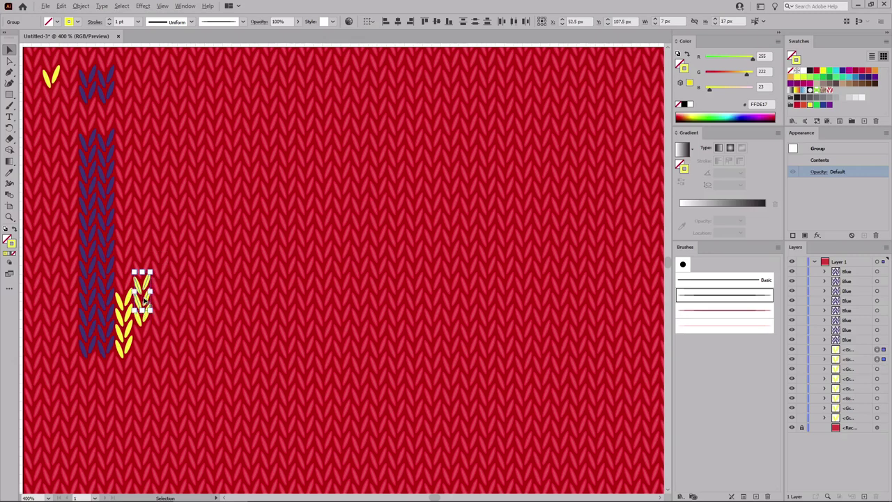
pyautogui.moveTo(140, 300); pyautogui.dragTo(160, 283)
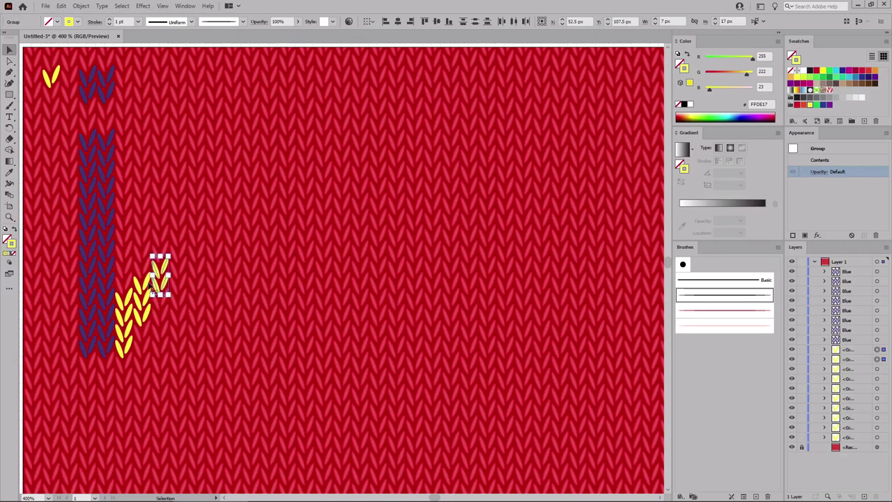
pyautogui.keyDown('shift'); pyautogui.click(148, 321); pyautogui.keyUp('shift')
pyautogui.moveTo(148, 320); pyautogui.dragTo(182, 317)
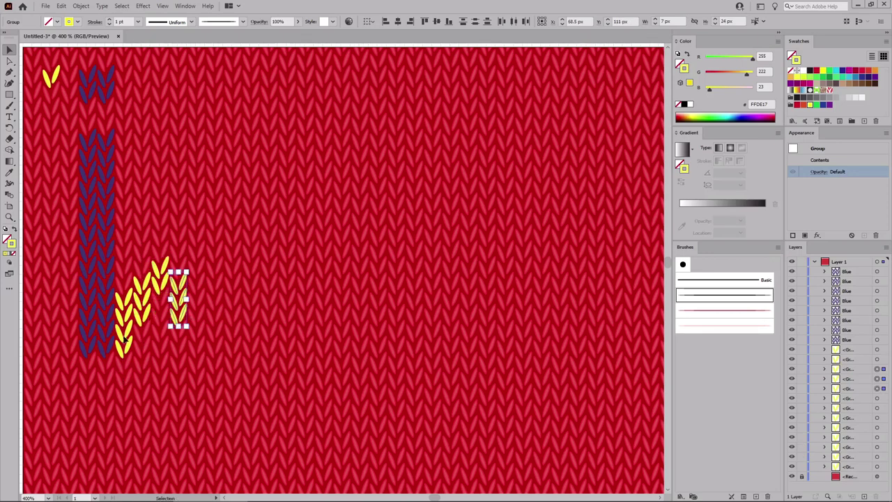
pyautogui.click(127, 282)
pyautogui.moveTo(136, 305); pyautogui.dragTo(201, 305)
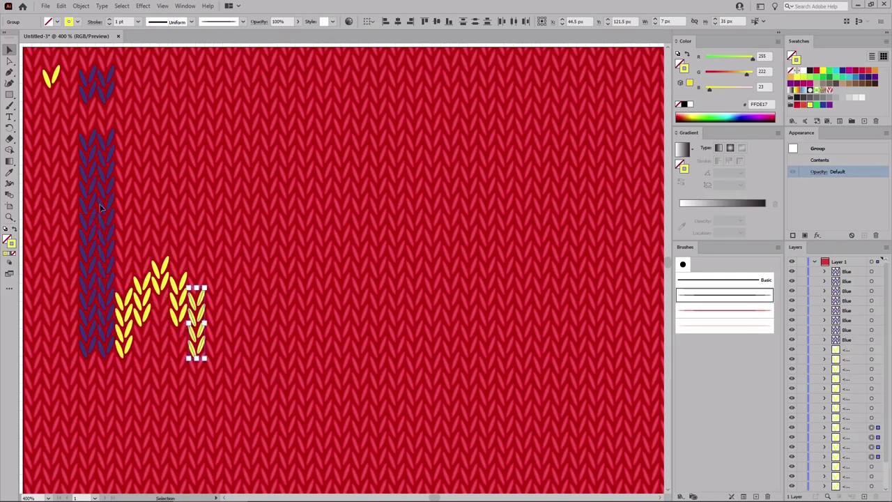
# Step: Duplicate the whole blue column to the opposite side of the yellow peak, directly against it
pyautogui.click(106, 133)
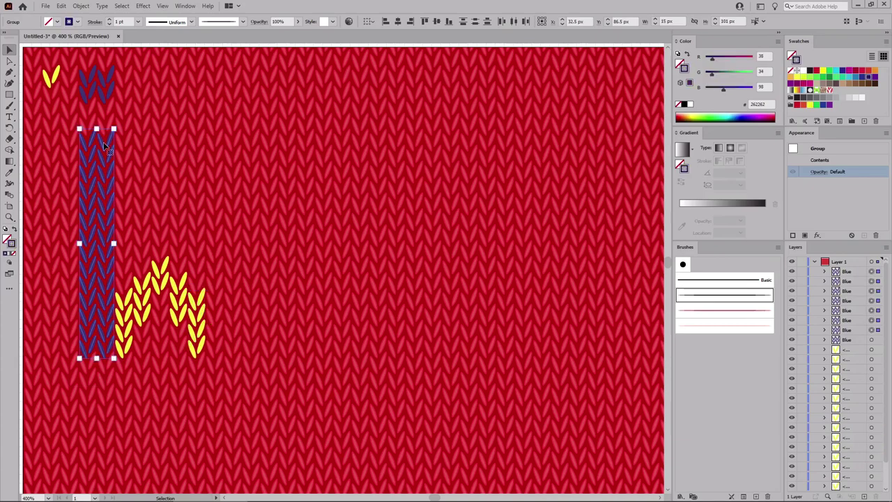
pyautogui.moveTo(104, 145); pyautogui.dragTo(235, 155)
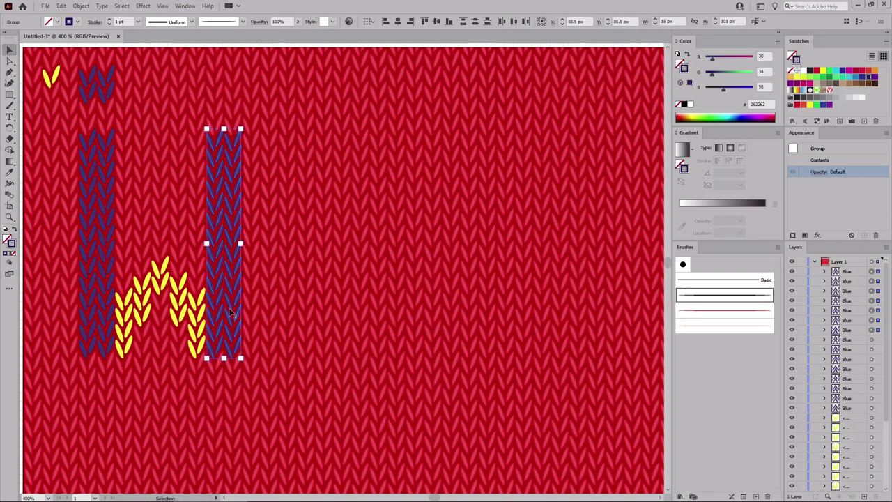
pyautogui.click(245, 382)
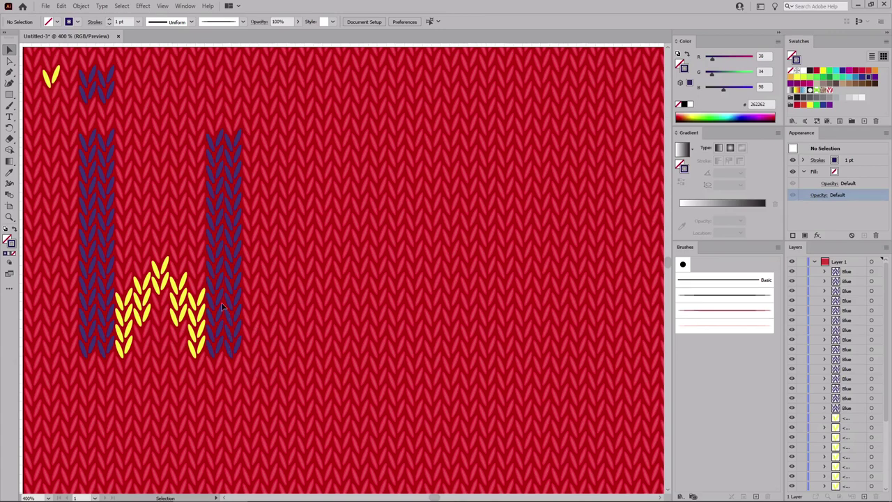
# Step: Group both blue columns and the yellow stitches between them, leaving out the two original stitch groups
pyautogui.click(65, 116)
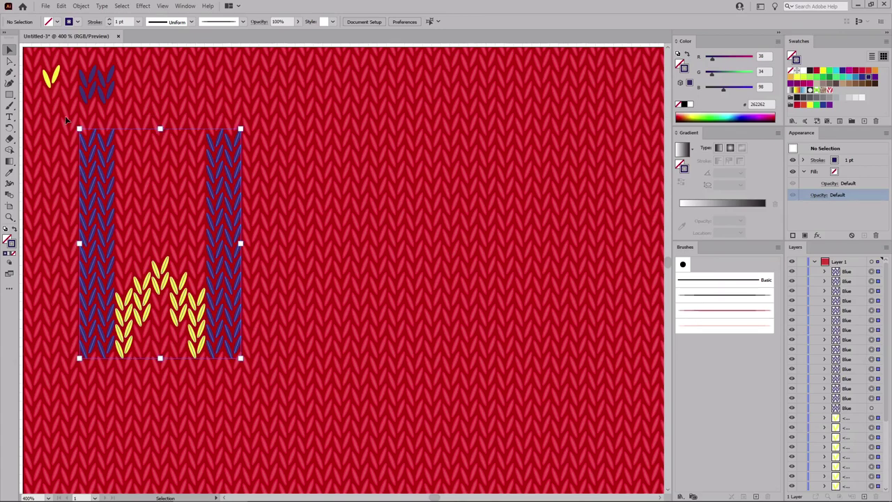
pyautogui.press('a')
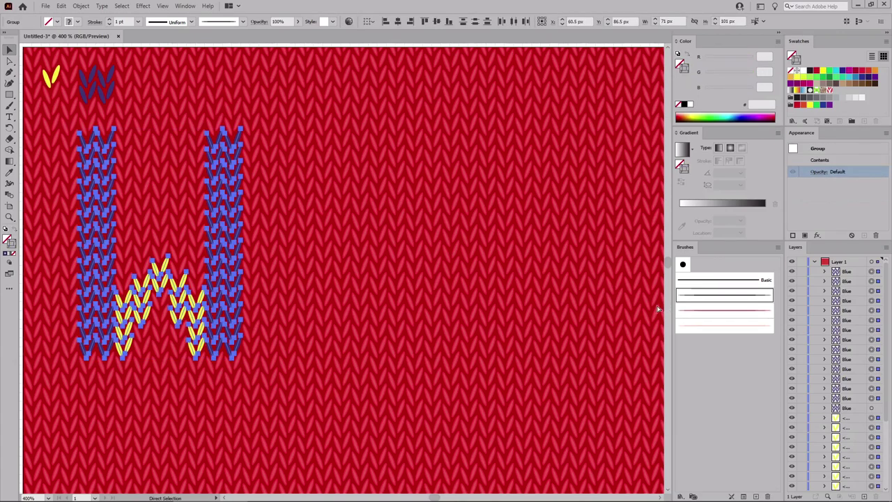
pyautogui.hotkey('ctrl', 'g')
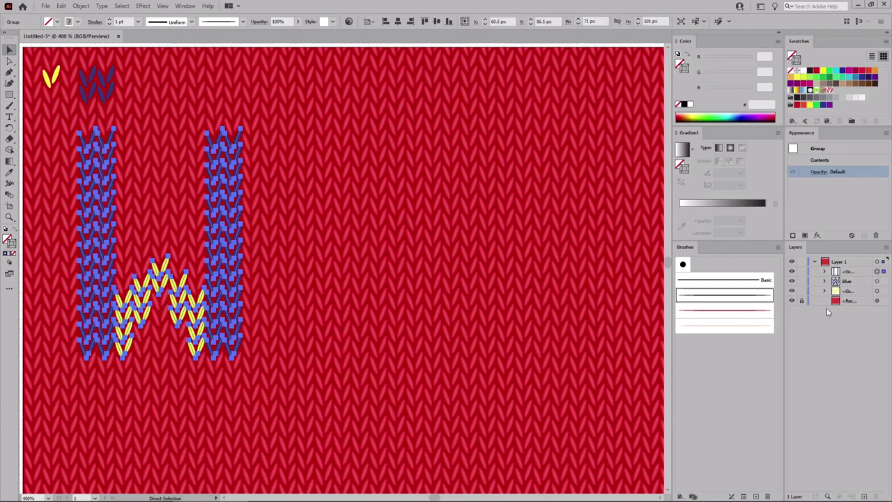
# Step: Rename the newly grouped letter as W
pyautogui.doubleClick(849, 272)
pyautogui.write('W')
pyautogui.press('Return')
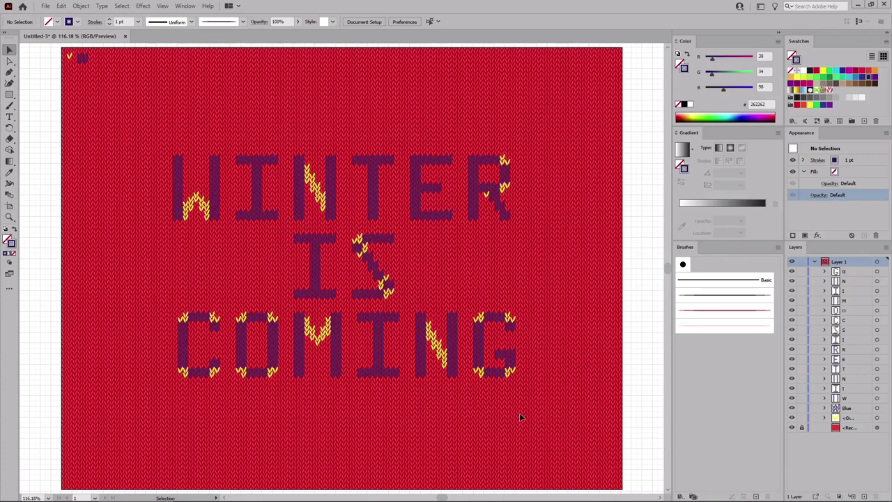
# Step: Apply the palest pink brush to all the letter groups, leaving out the two original stitch groups
pyautogui.hotkey('ctrl', 'a')
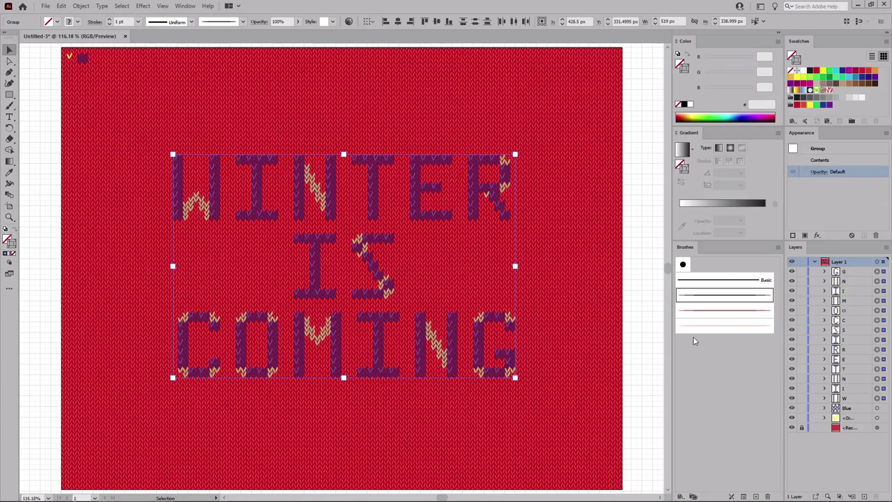
pyautogui.click(695, 329)
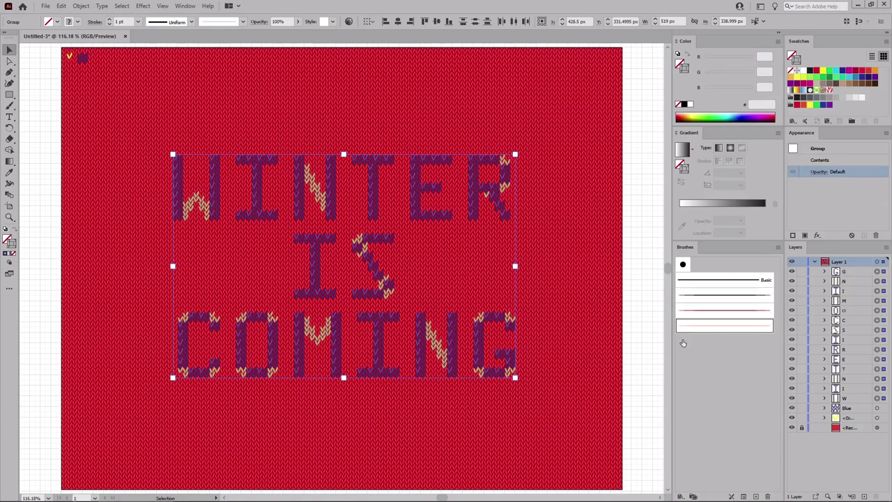
pyautogui.click(633, 338)
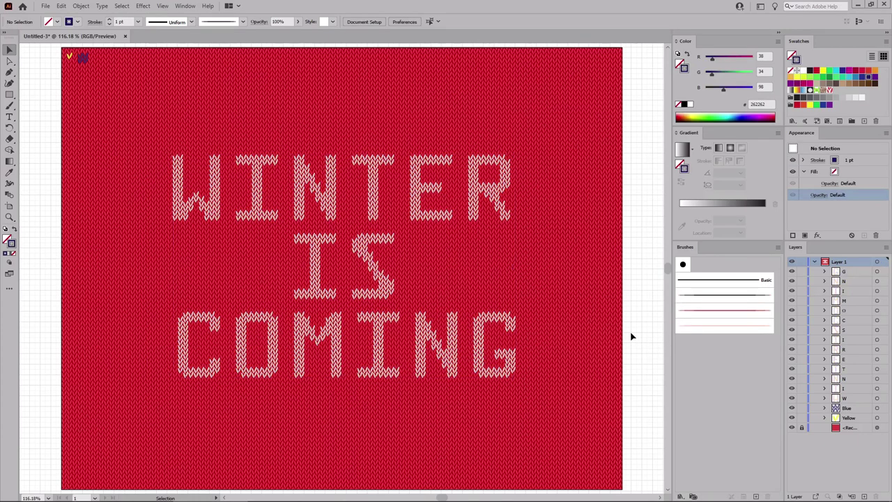
# Step: Apply the same pale pink brush to the original yellow and blue stitch groups in the background's upper corner
pyautogui.moveTo(88, 71); pyautogui.dragTo(56, 47)
pyautogui.press('a')
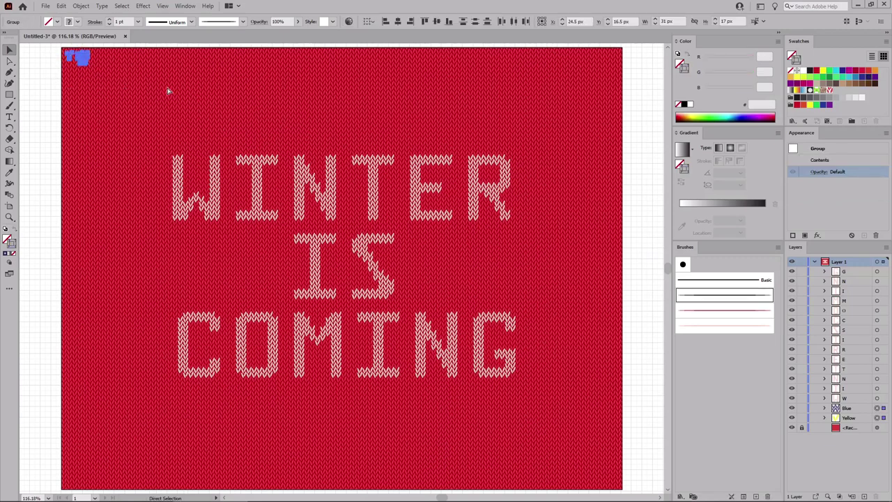
pyautogui.hotkey('ctrl', '+')
pyautogui.hotkey('ctrl', '+')
pyautogui.hotkey('ctrl', '+')
pyautogui.hotkey('ctrl', '+')
pyautogui.hotkey('ctrl', '+')
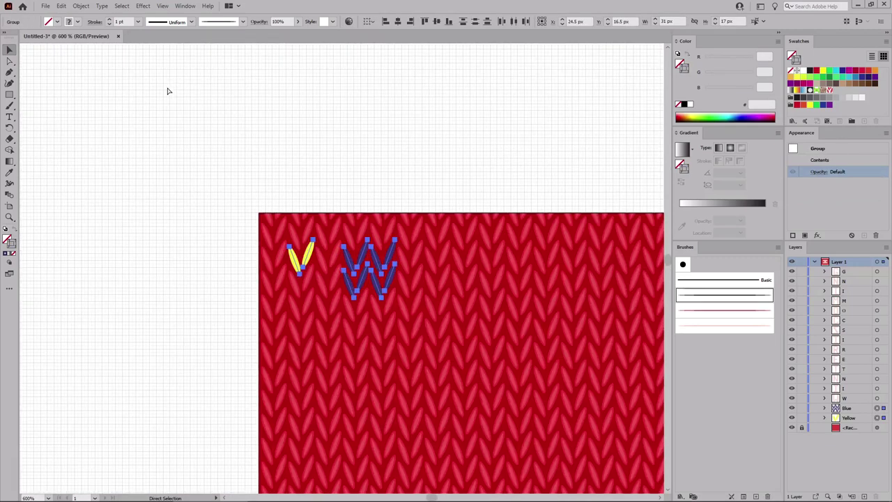
pyautogui.hotkey('ctrl', '+')
pyautogui.press('v')
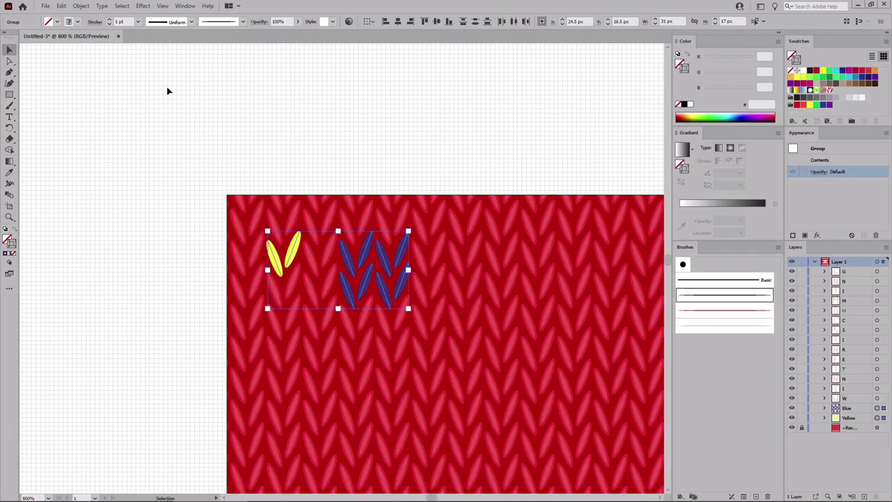
pyautogui.click(716, 326)
pyautogui.click(386, 141)
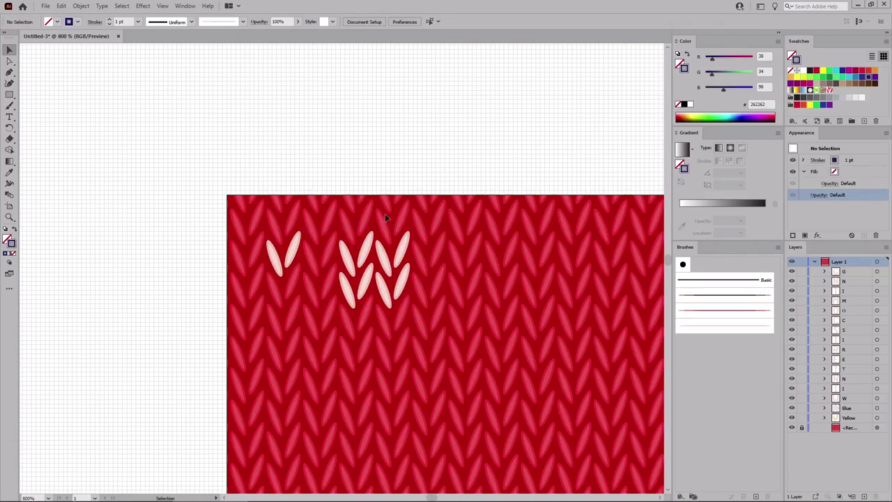
# Step: Move the Blue stitch group flush against the background's left edge and place the single Yellow stitch below it, aligned with the knit pattern
pyautogui.moveTo(383, 262); pyautogui.dragTo(275, 319)
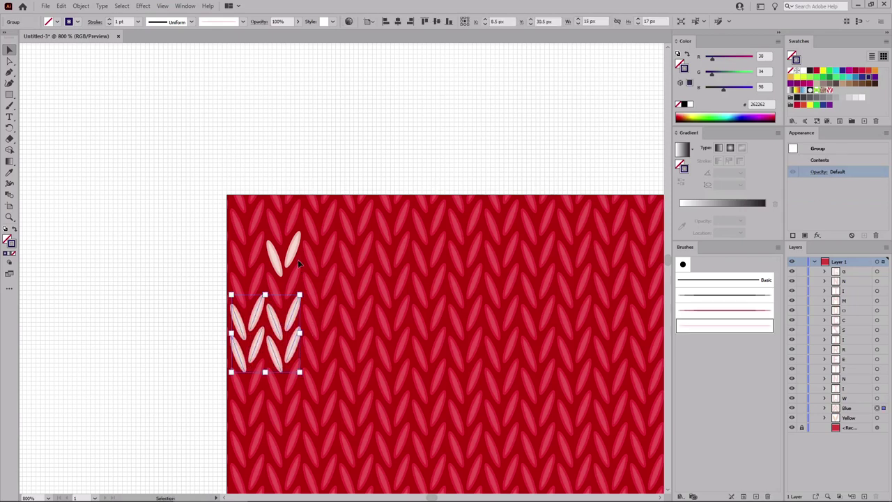
pyautogui.moveTo(295, 249); pyautogui.dragTo(297, 409)
pyautogui.click(658, 60)
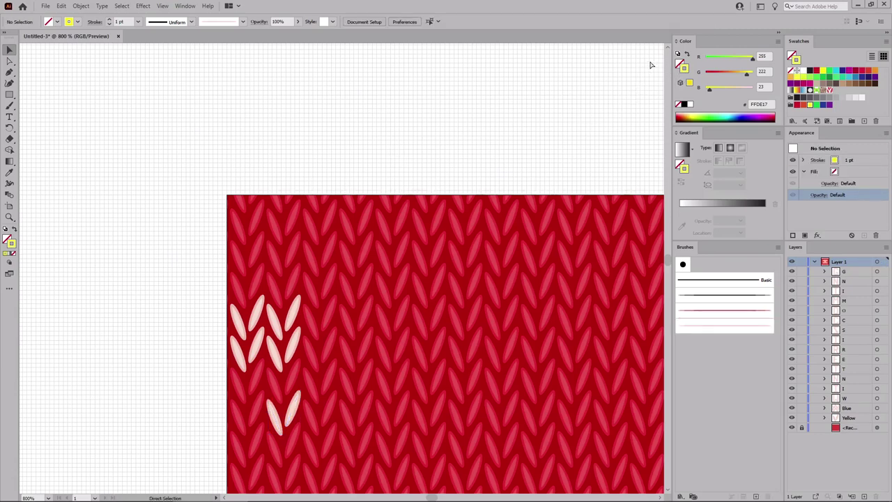
# Step: Apply a Transform effect to the Blue stitch group with a 16 px horizontal move and 53 copies
pyautogui.hotkey('ctrl', '0')
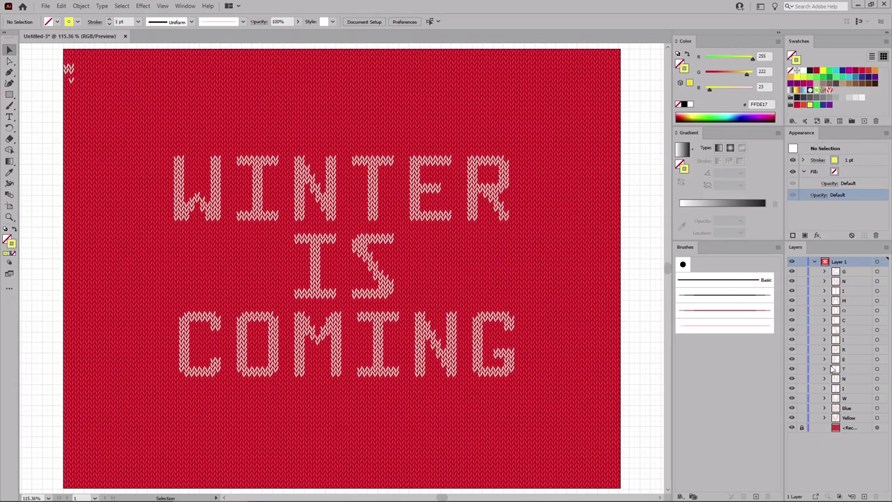
pyautogui.click(877, 408)
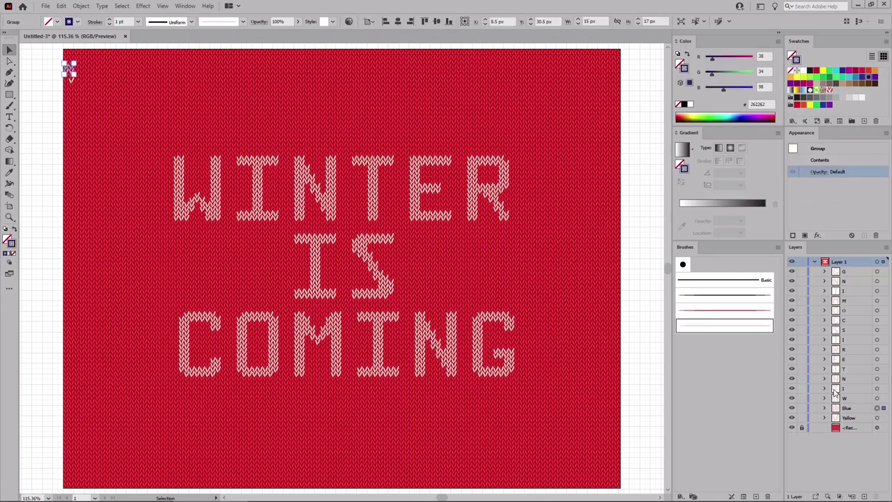
pyautogui.click(143, 6)
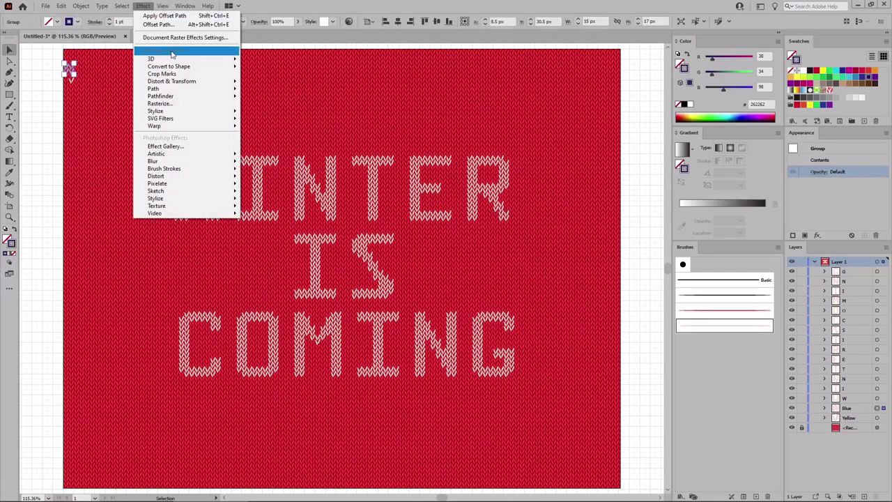
pyautogui.moveTo(170, 81)
pyautogui.click(281, 116)
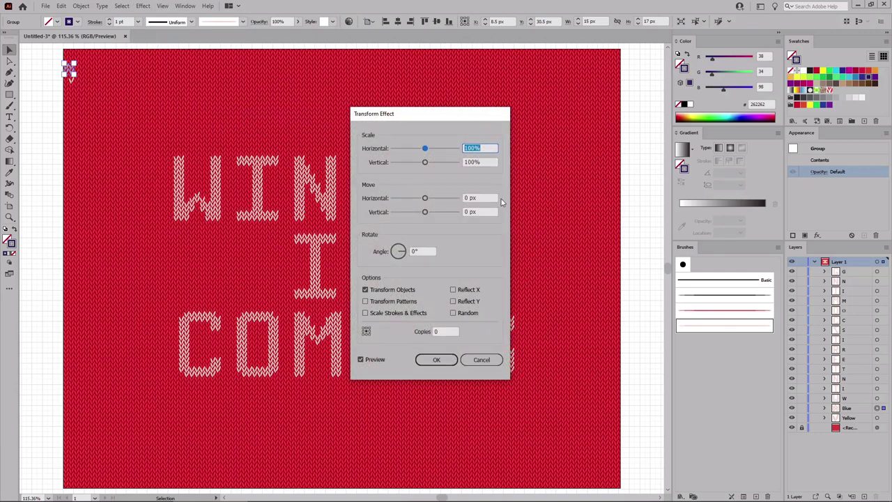
pyautogui.click(489, 198)
pyautogui.write('16')
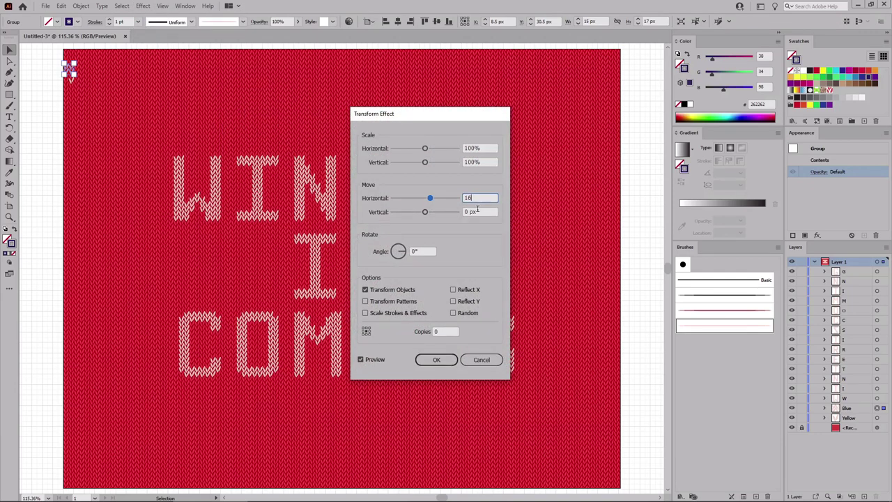
pyautogui.click(440, 332)
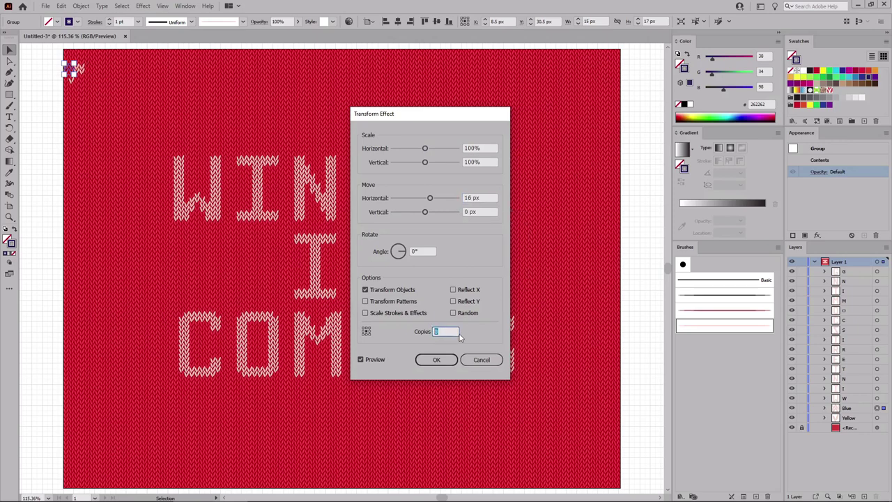
pyautogui.write('53')
pyautogui.click(438, 359)
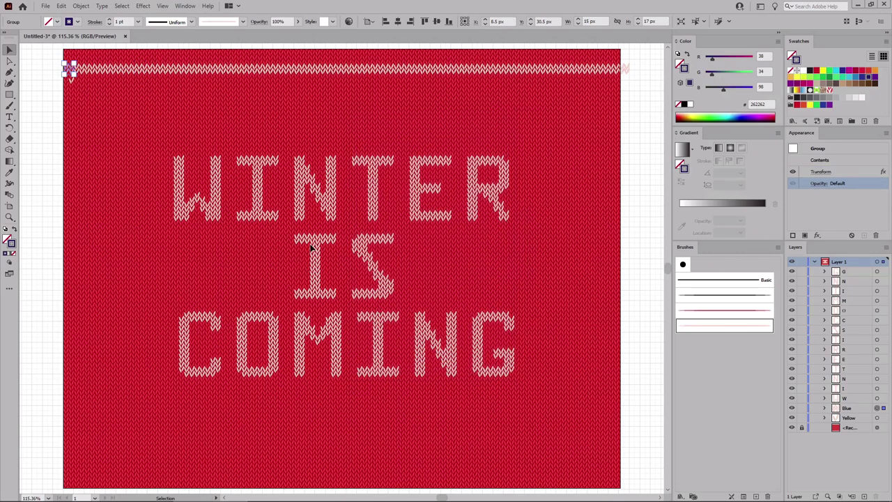
# Step: Duplicate the Blue stripe straight down to below the single Yellow stitch, aligned with the knit pattern
pyautogui.press('a')
pyautogui.hotkey('ctrl', '+')
pyautogui.hotkey('ctrl', '+')
pyautogui.hotkey('ctrl', '+')
pyautogui.hotkey('ctrl', '+')
pyautogui.hotkey('ctrl', '+')
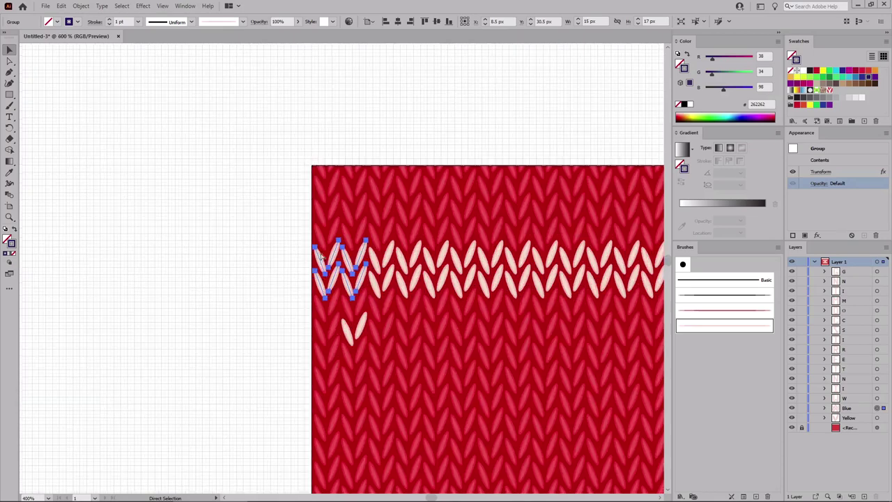
pyautogui.press('v')
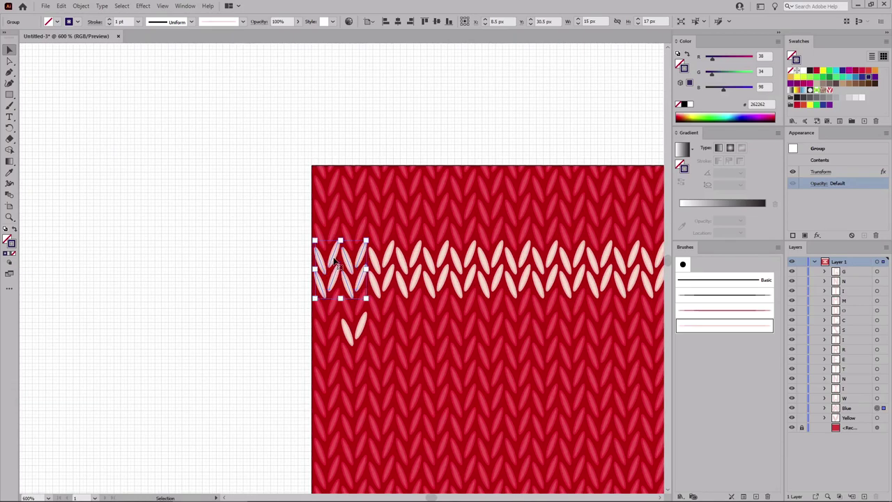
pyautogui.moveTo(337, 257); pyautogui.dragTo(355, 346)
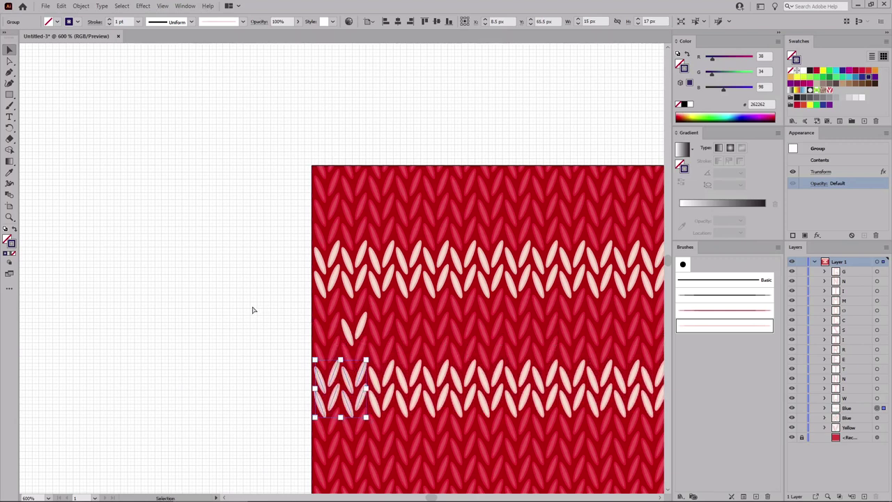
pyautogui.press('a')
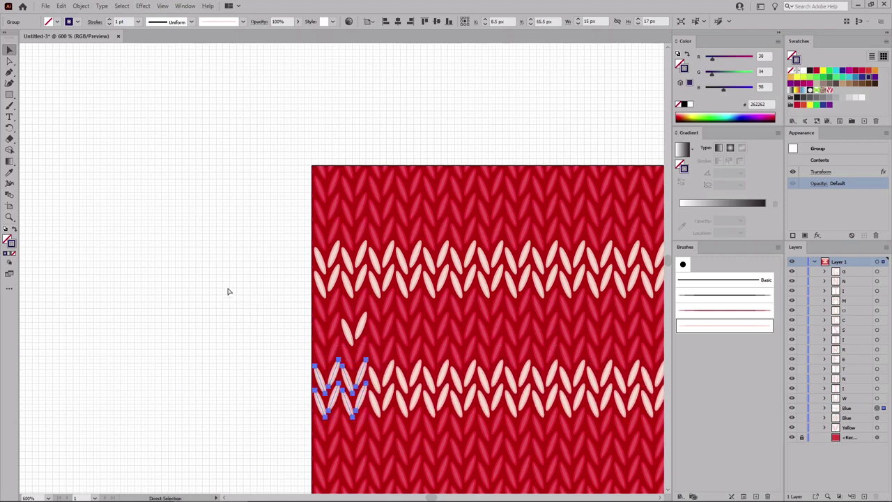
# Step: Apply a Transform effect to the Yellow stitch with a 16 px horizontal move and 52 copies
pyautogui.hotkey('ctrl', '0')
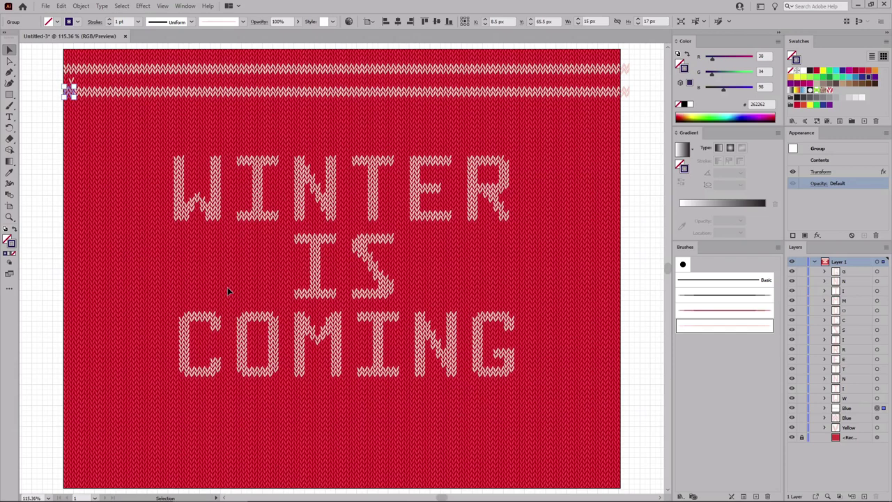
pyautogui.click(877, 427)
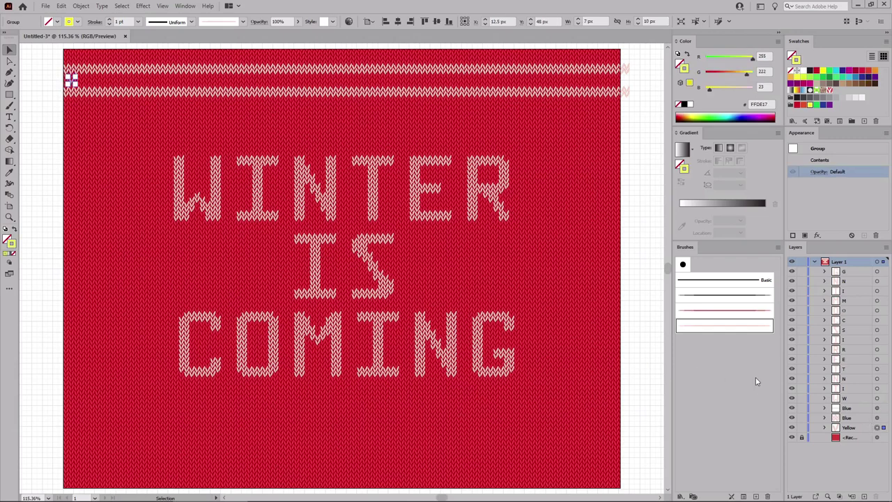
pyautogui.click(142, 6)
pyautogui.moveTo(155, 82)
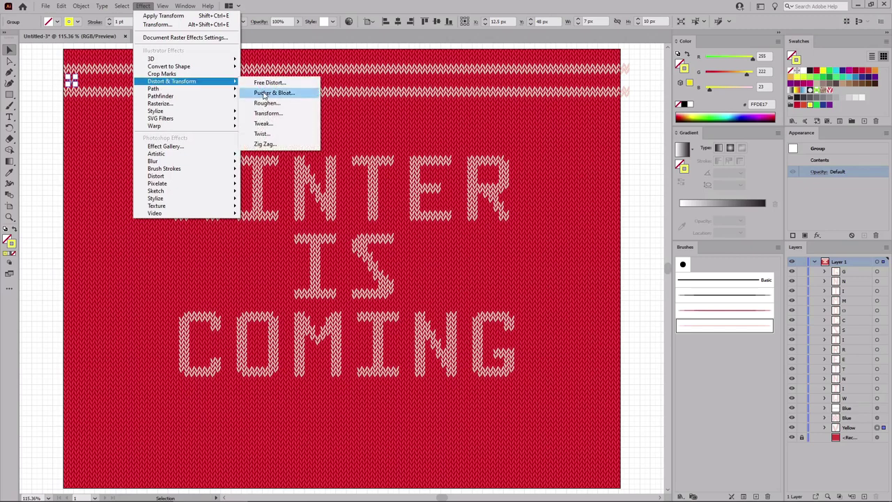
pyautogui.click(268, 114)
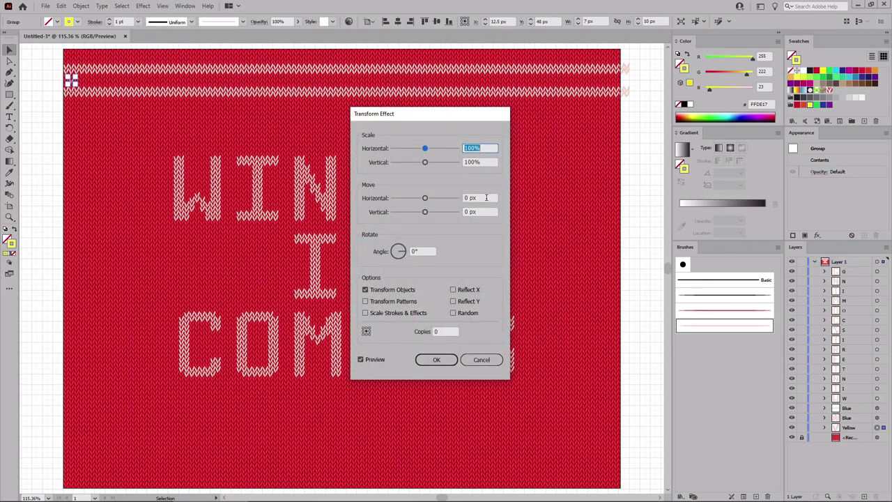
pyautogui.click(487, 198)
pyautogui.write('16')
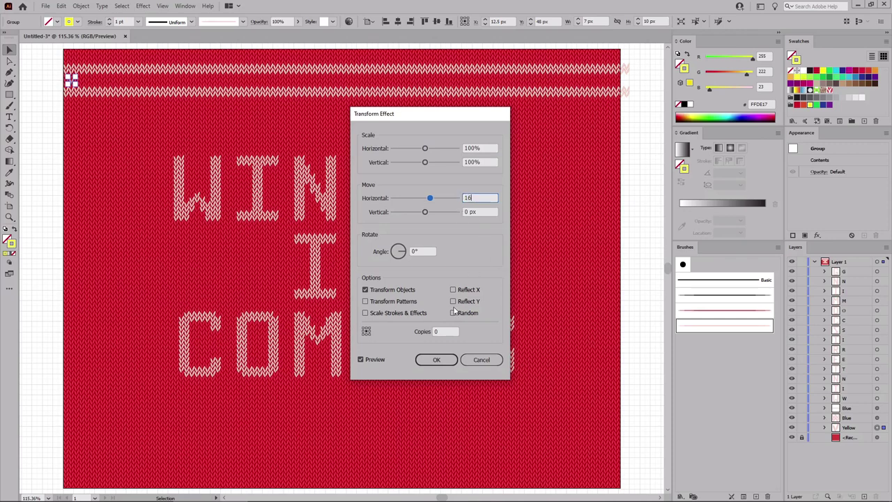
pyautogui.click(442, 335)
pyautogui.write('52')
pyautogui.click(436, 360)
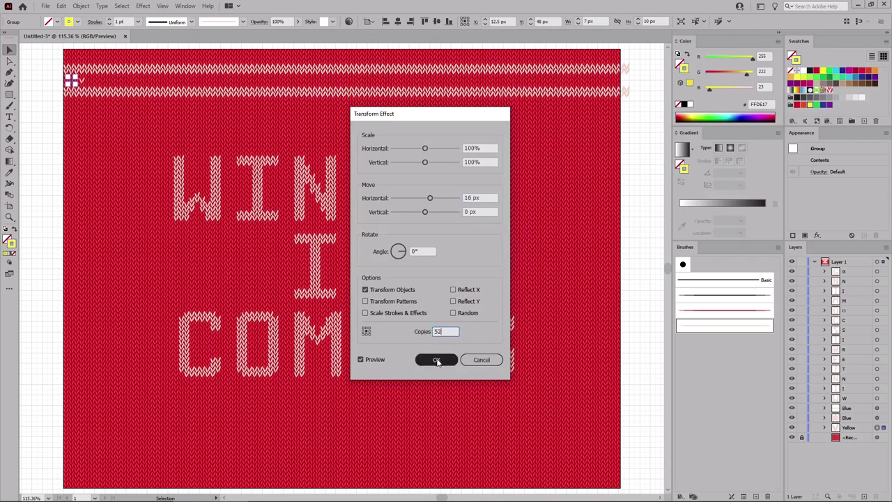
# Step: Duplicate the two Blue stripes and the Yellow row together to the lower end of the background
pyautogui.keyDown('shift'); pyautogui.click(878, 417); pyautogui.keyUp('shift')
pyautogui.keyDown('shift'); pyautogui.click(878, 407); pyautogui.keyUp('shift')
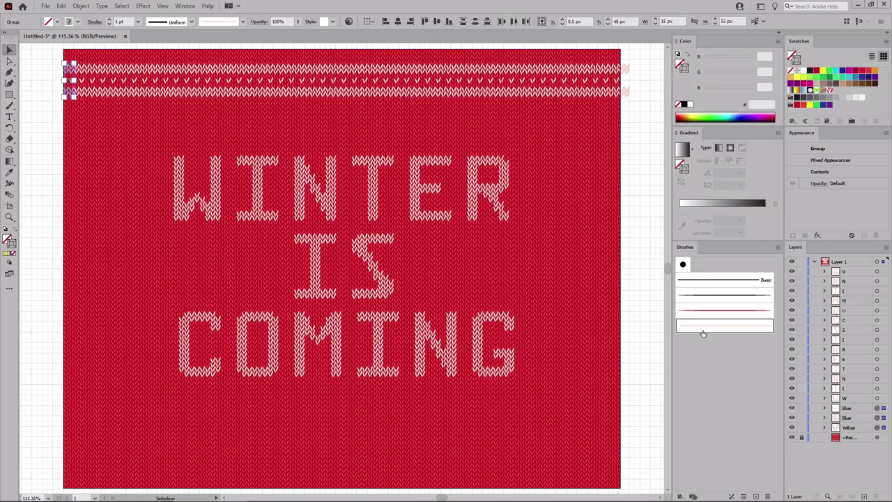
pyautogui.moveTo(71, 92); pyautogui.dragTo(87, 471)
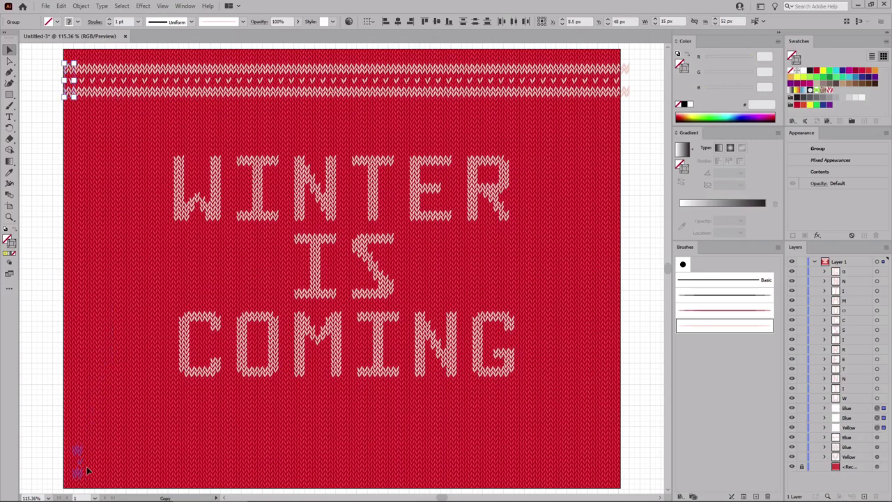
# Step: Move the duplicated border flush against the background's left edge, matching its stitches to the knit pattern
pyautogui.click(10, 217)
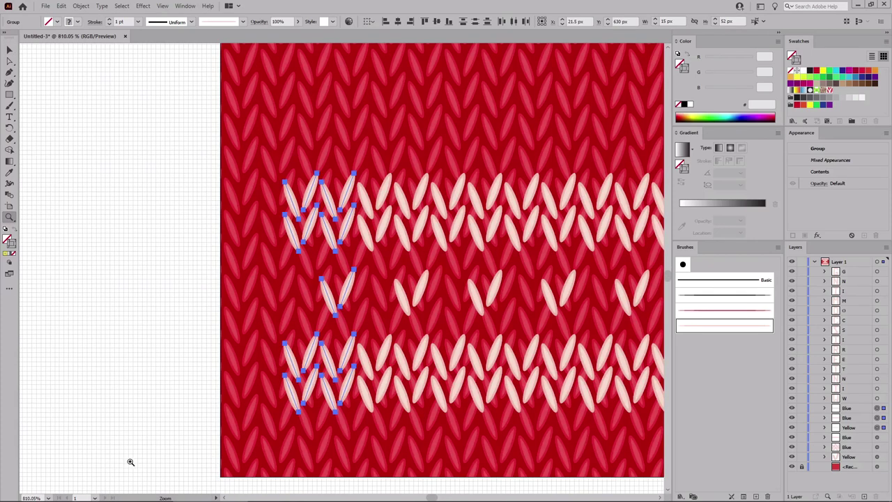
pyautogui.moveTo(77, 457); pyautogui.dragTo(130, 460)
pyautogui.click(10, 50)
pyautogui.moveTo(330, 201); pyautogui.dragTo(268, 160)
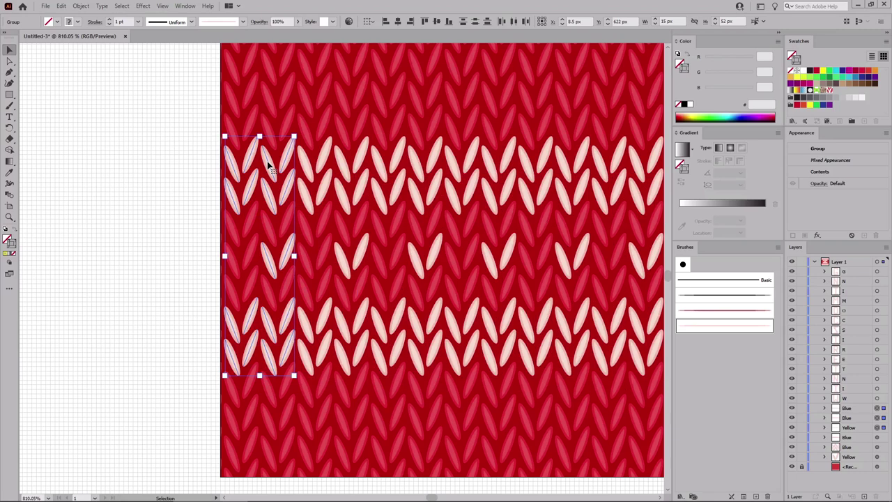
pyautogui.click(156, 189)
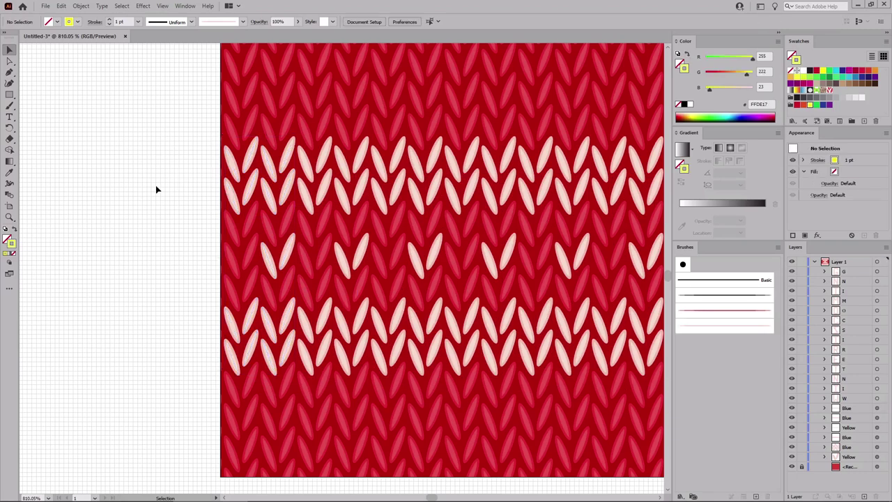
# Step: Create an 850 × 670 px rectangle over the knitted artwork
pyautogui.press('a')
pyautogui.hotkey('ctrl', '0')
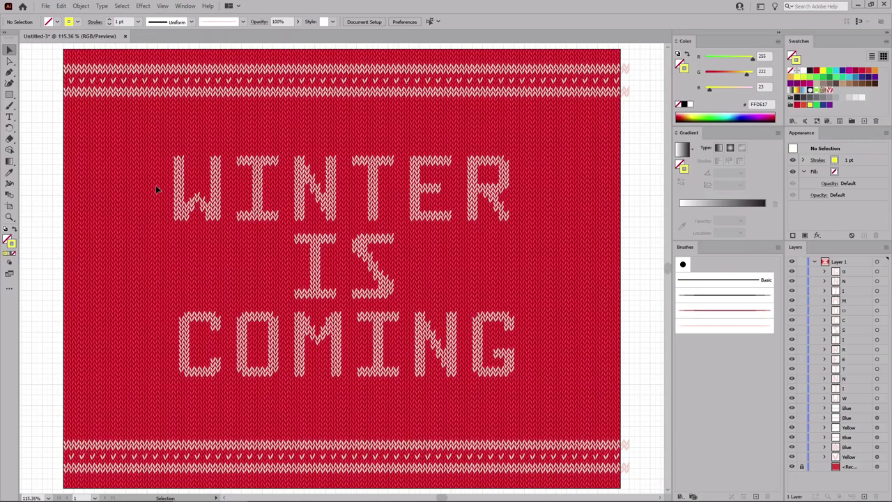
pyautogui.click(10, 95)
pyautogui.press('x')
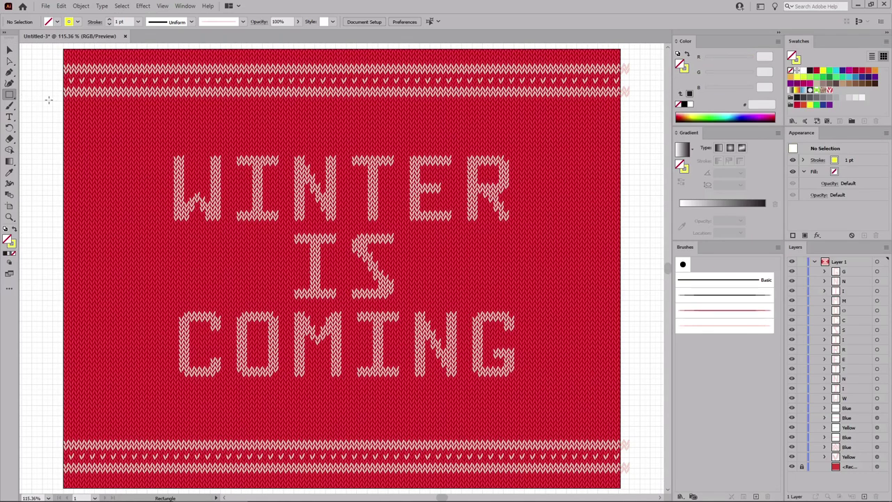
pyautogui.click(53, 100)
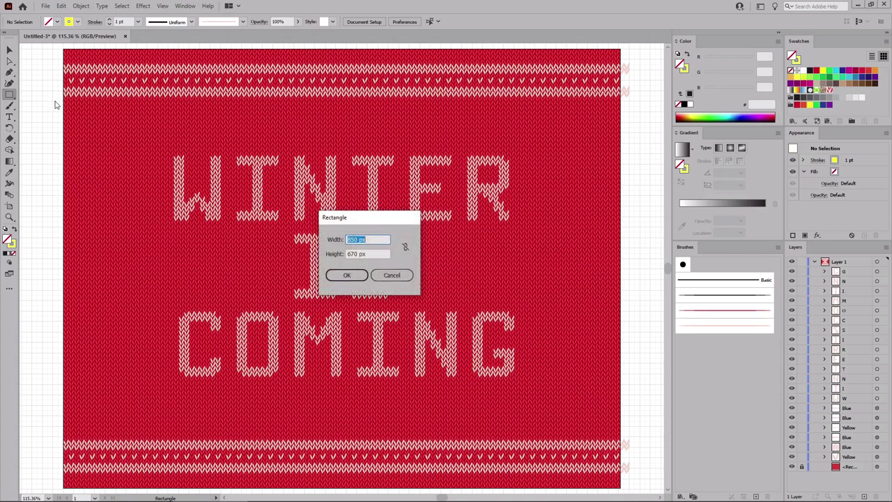
pyautogui.click(347, 274)
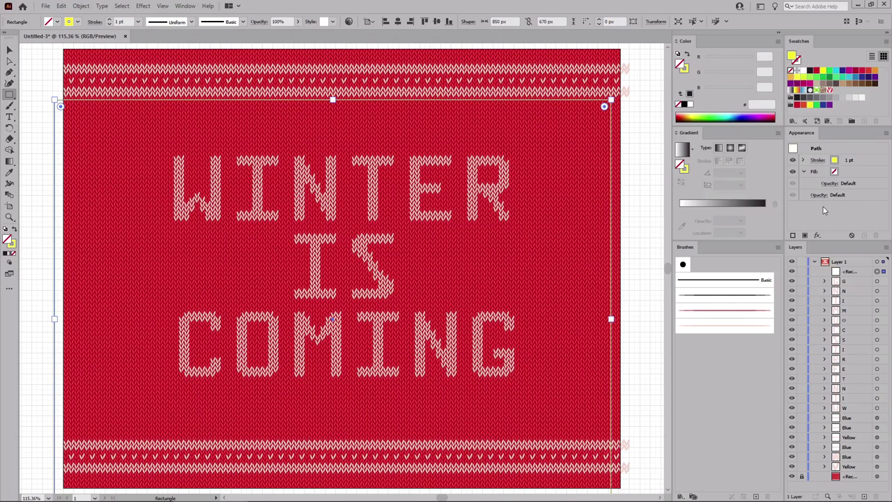
# Step: Give the rectangle a black 000000 fill with no stroke and align it to cover the artboard exactly
pyautogui.hotkey('shift', 'x')
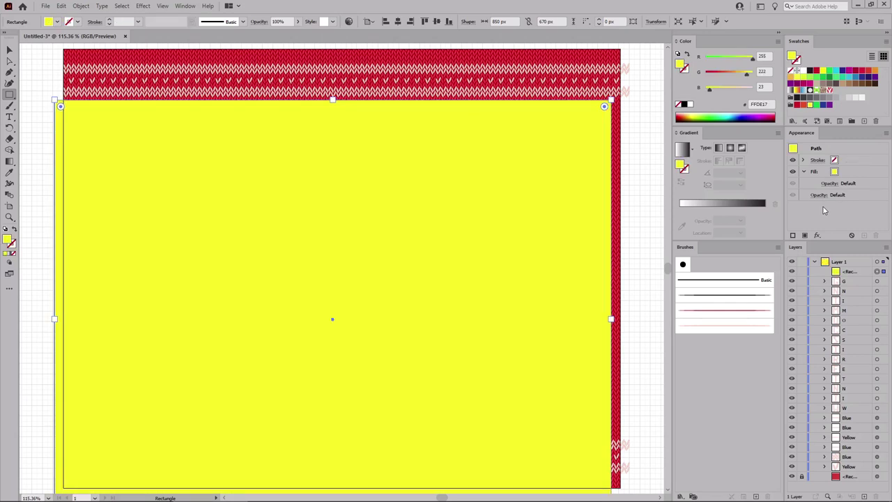
pyautogui.click(850, 172)
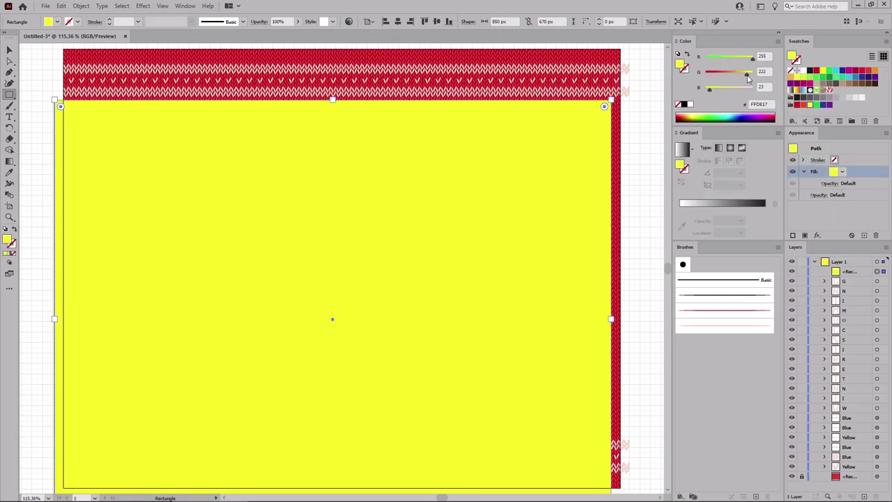
pyautogui.moveTo(749, 76); pyautogui.dragTo(696, 76)
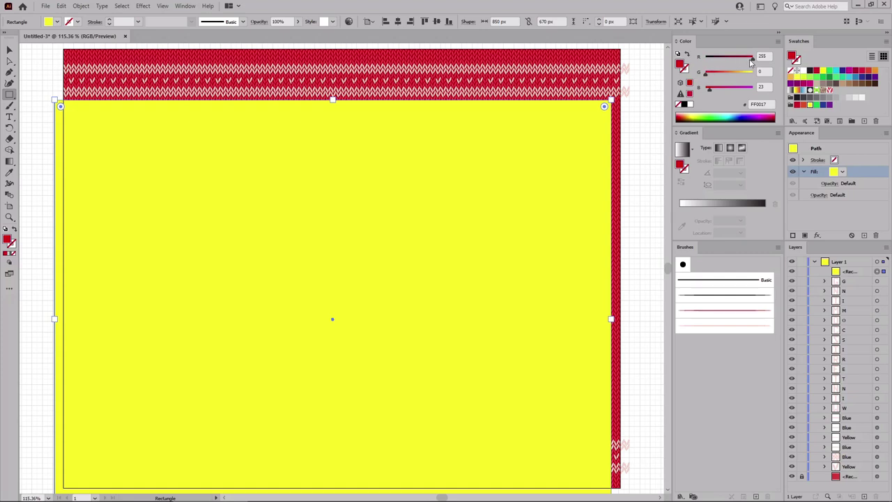
pyautogui.moveTo(751, 62); pyautogui.dragTo(705, 62)
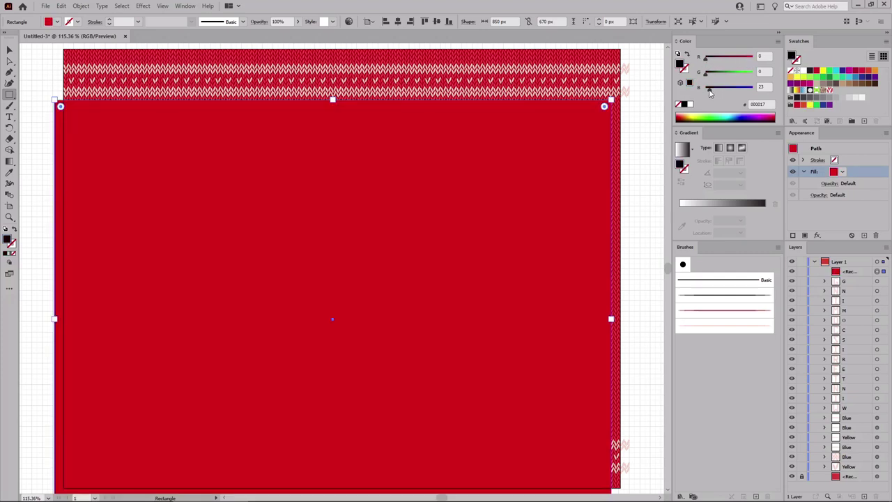
pyautogui.moveTo(705, 92); pyautogui.dragTo(699, 89)
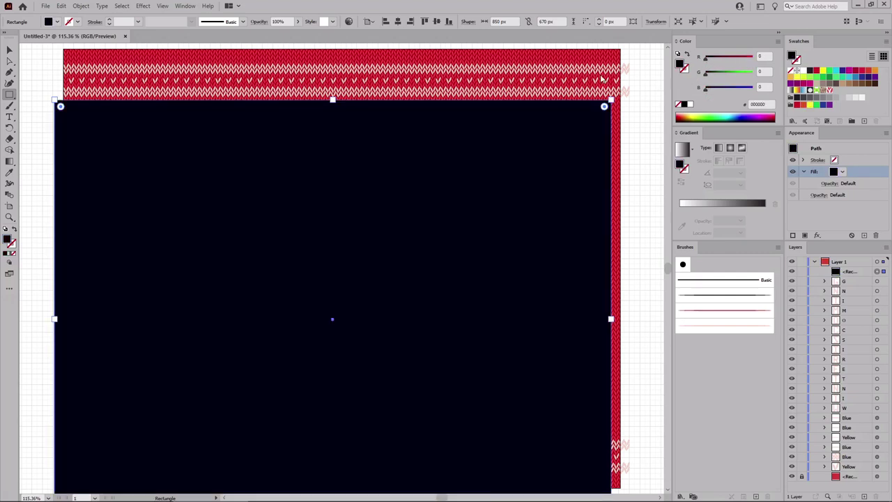
pyautogui.click(437, 21)
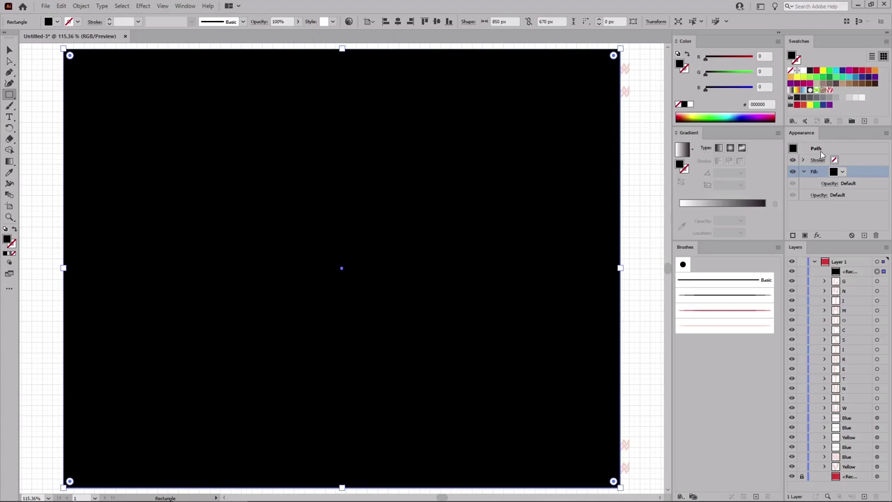
# Step: Set the black fill's opacity to 8% with Multiply blending
pyautogui.click(829, 184)
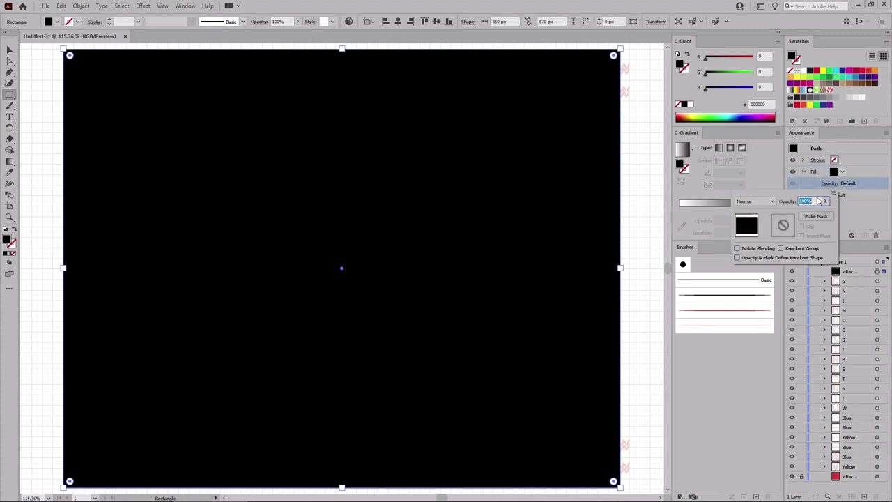
pyautogui.write('8')
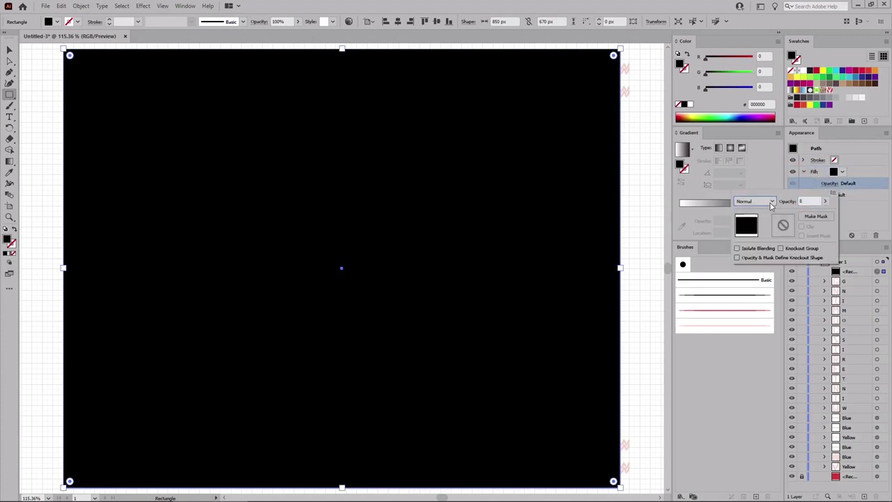
pyautogui.click(771, 203)
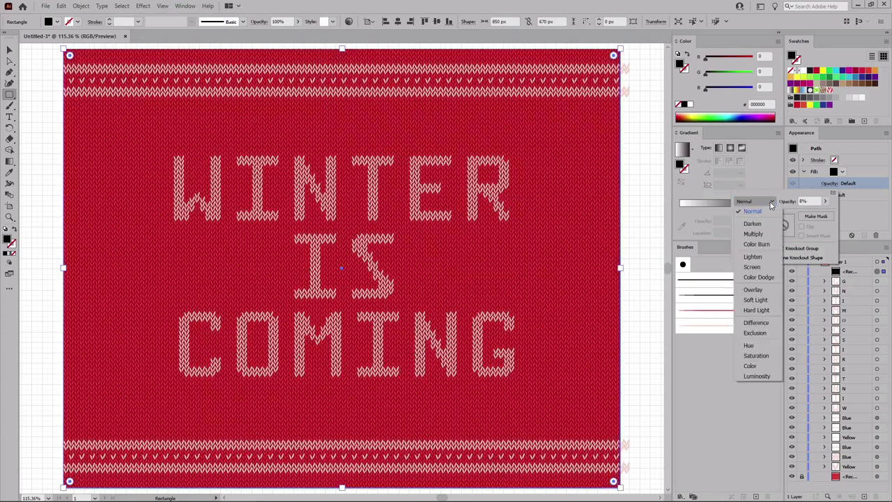
pyautogui.click(757, 231)
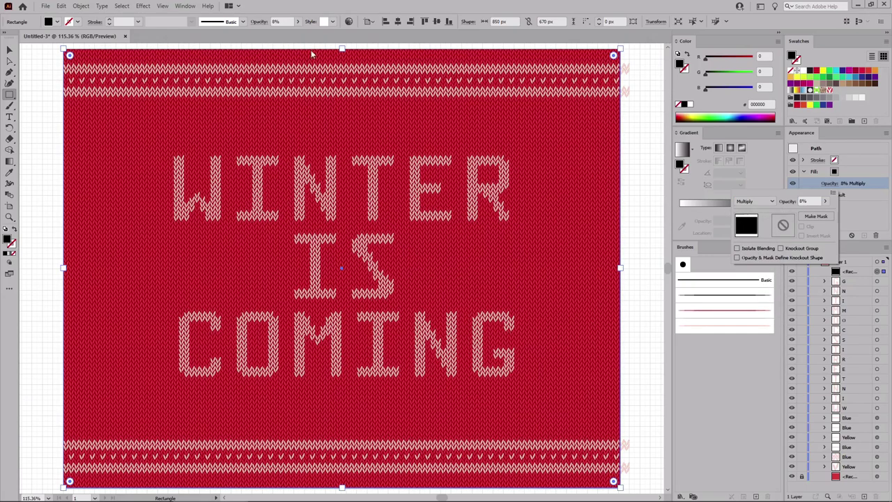
# Step: Apply a Film Grain effect to the fill with Grain 20, Highlight Area 0 and Intensity 10
pyautogui.click(143, 6)
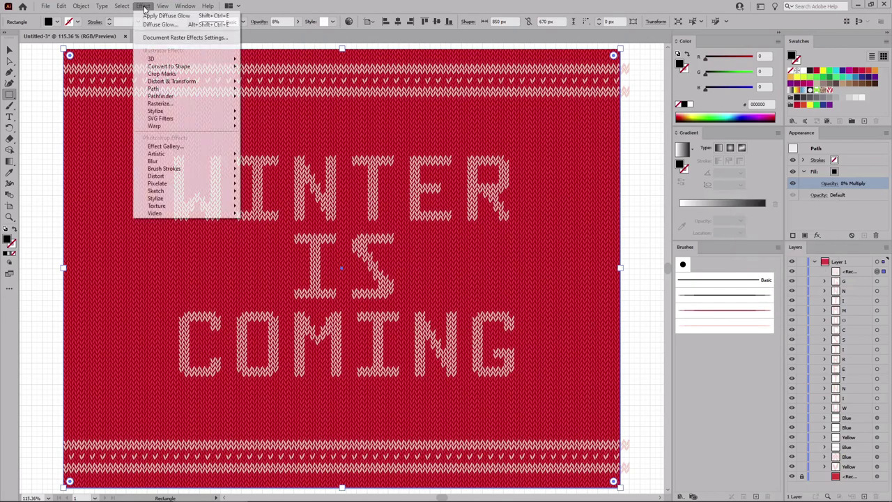
pyautogui.moveTo(155, 153)
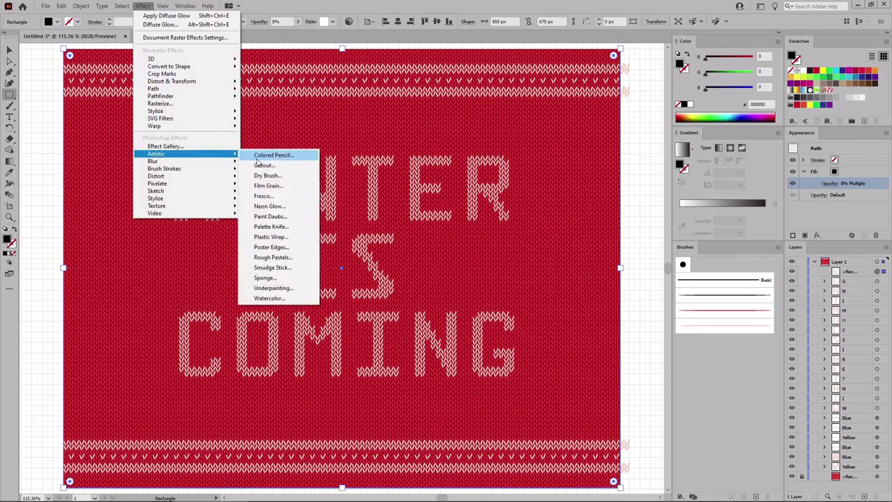
pyautogui.click(265, 185)
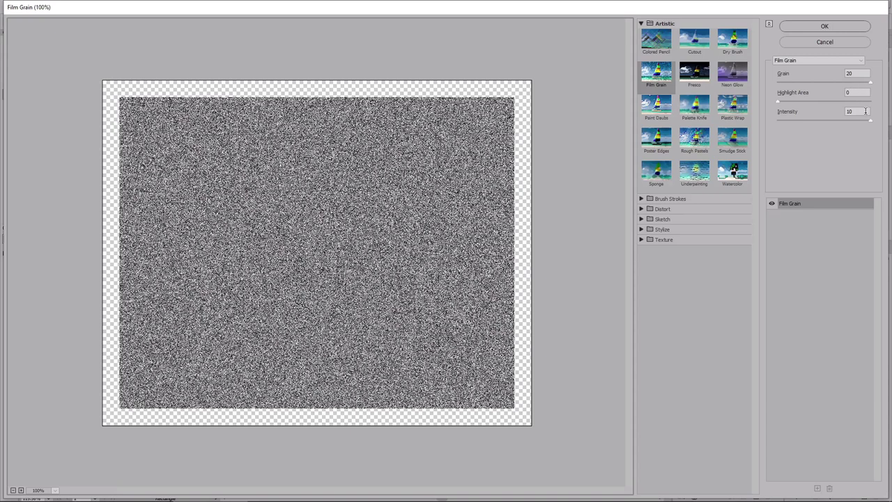
pyautogui.click(839, 30)
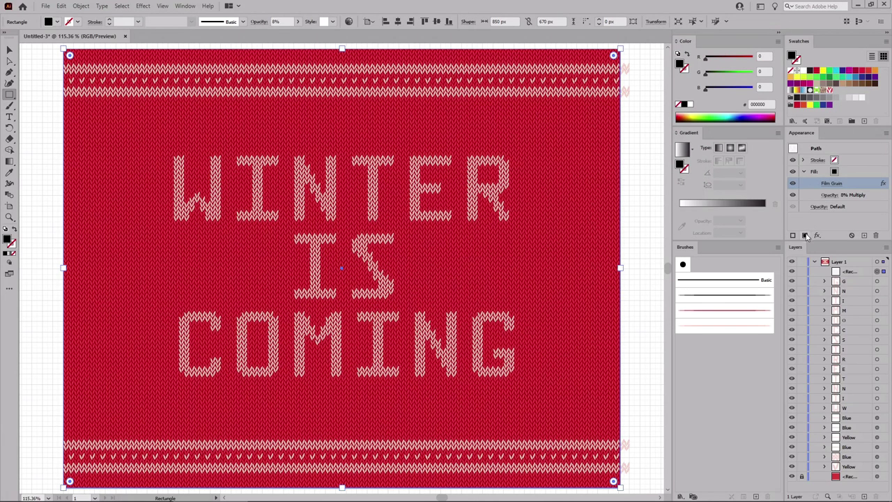
# Step: Add a second black fill to the rectangle, place it between the stroke and the first fill, and set its blending to Multiply
pyautogui.click(805, 236)
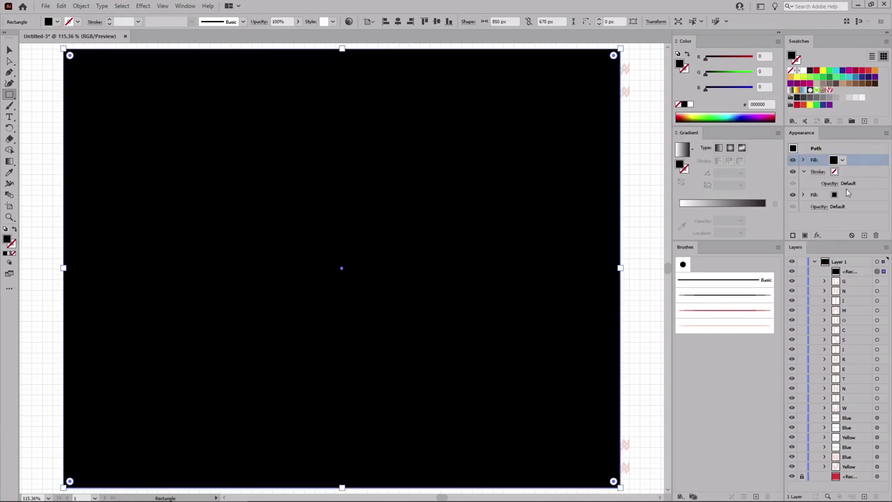
pyautogui.moveTo(865, 165); pyautogui.dragTo(855, 188)
pyautogui.click(830, 184)
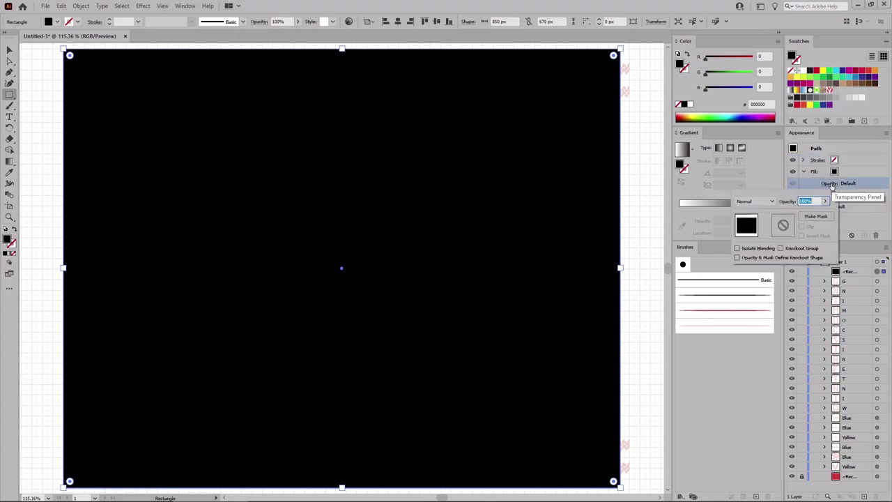
pyautogui.click(756, 202)
pyautogui.press('Escape')
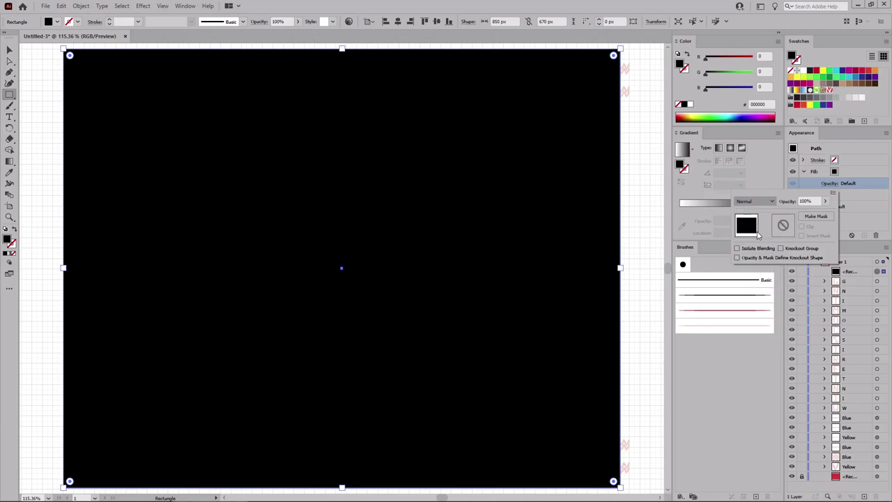
pyautogui.press('Down')
pyautogui.press('Down')
# Step: Apply a Diffuse Glow effect to the second fill with Graininess 10, Glow Amount 0 and Clear Amount 0
pyautogui.click(143, 7)
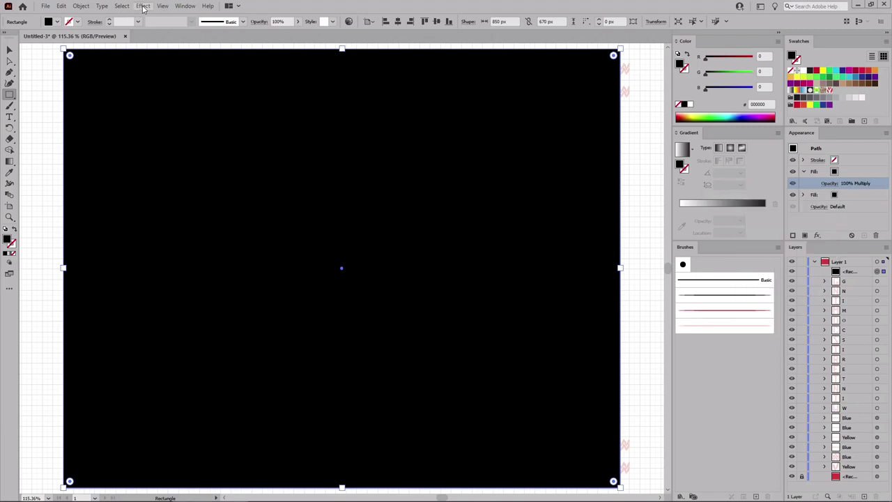
pyautogui.click(143, 7)
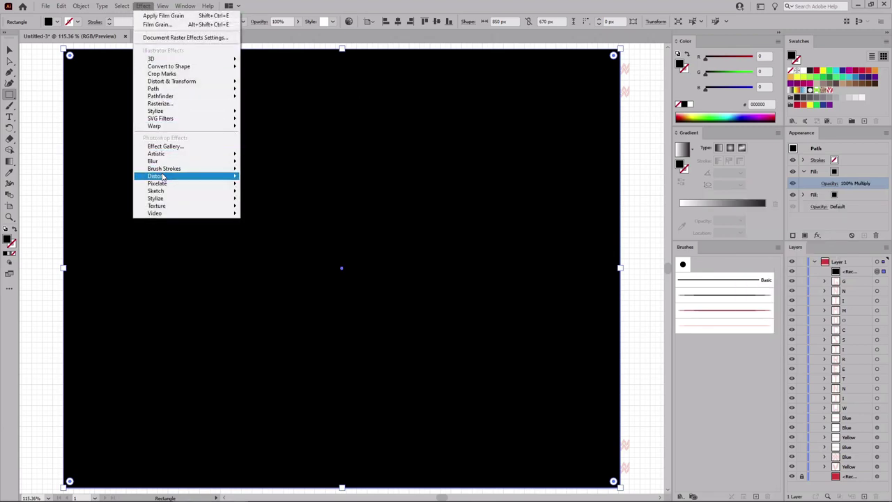
pyautogui.moveTo(162, 177)
pyautogui.click(264, 178)
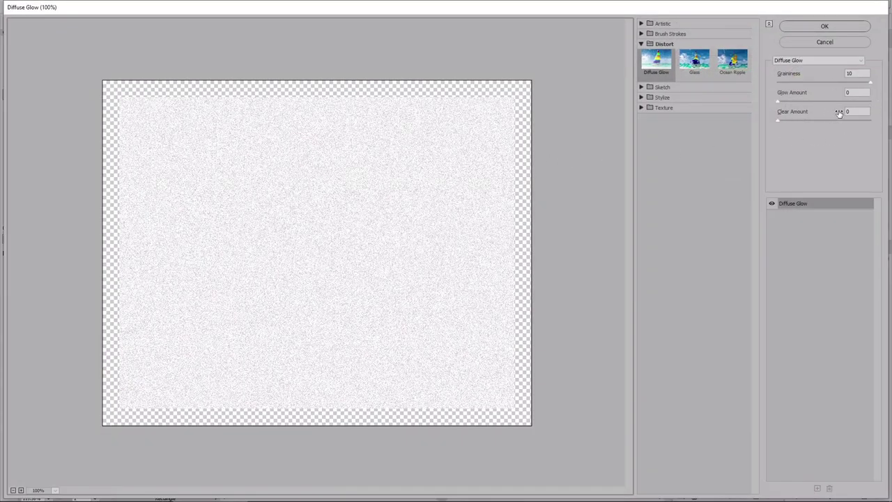
pyautogui.click(826, 28)
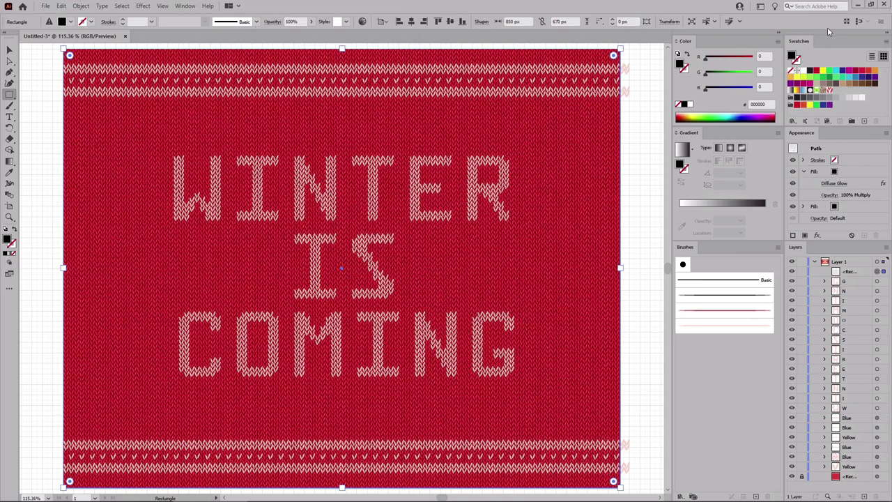
# Step: Add a third fill directly below the stroke and set it to 15% opacity with Color Burn blending
pyautogui.click(805, 235)
pyautogui.moveTo(852, 164); pyautogui.dragTo(852, 184)
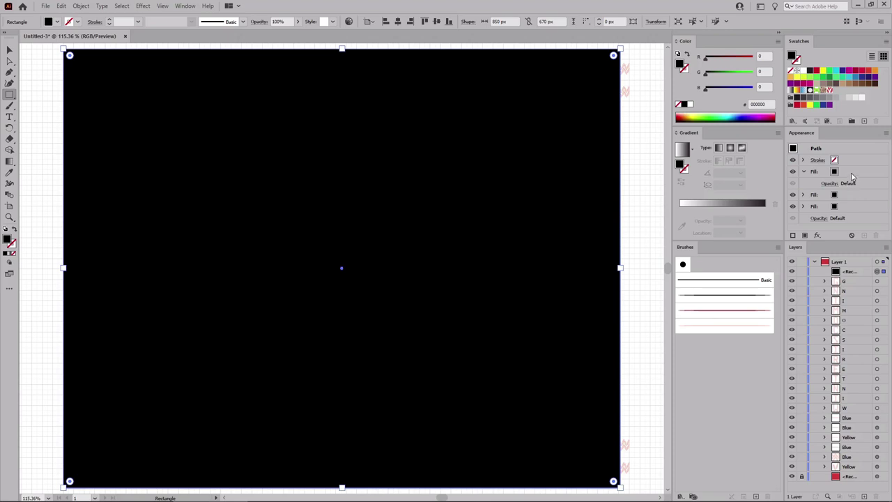
pyautogui.click(832, 183)
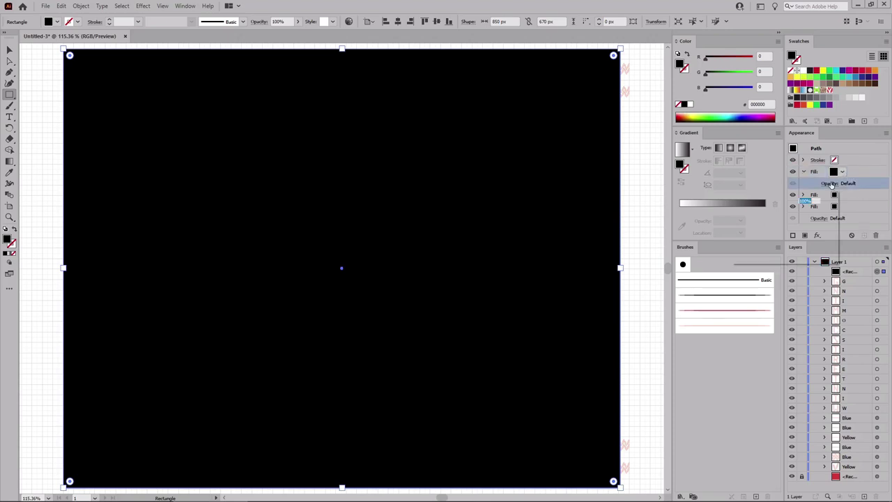
pyautogui.write('15')
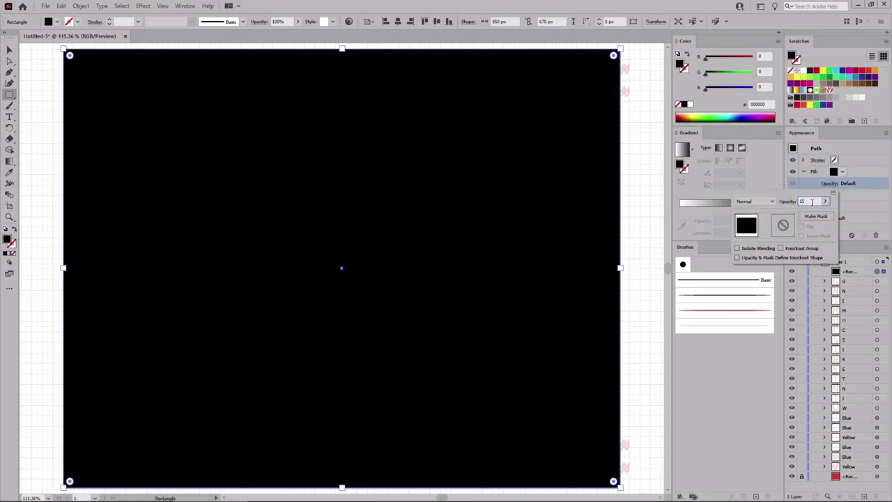
pyautogui.press('Return')
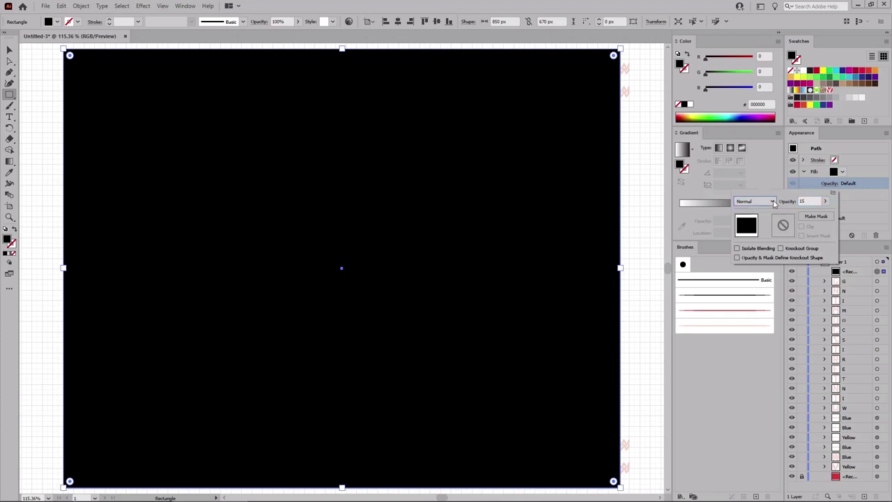
pyautogui.click(774, 202)
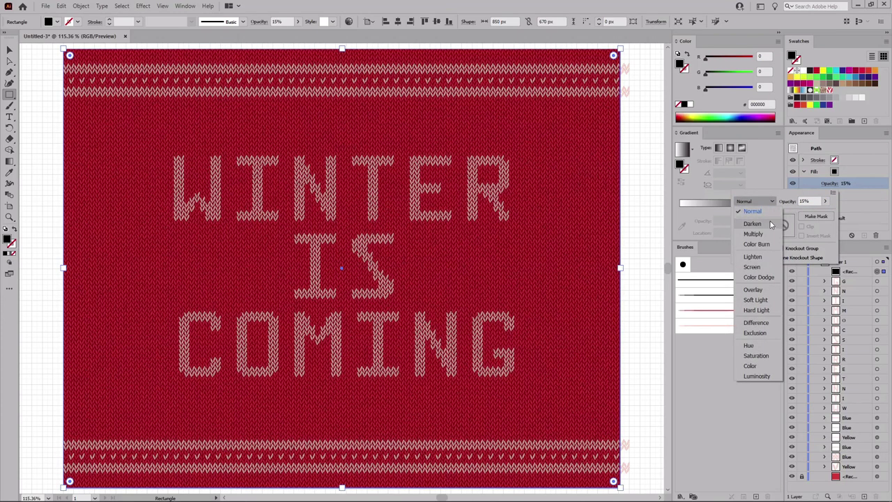
pyautogui.click(769, 246)
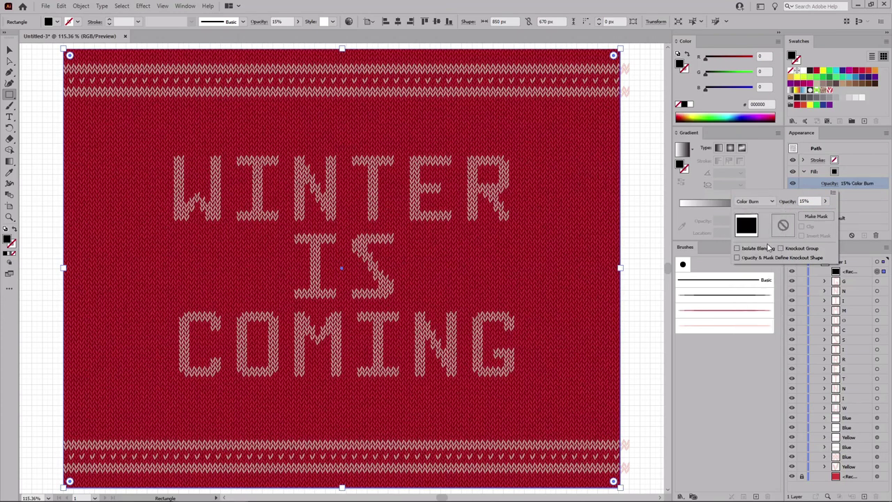
# Step: Change the third fill to a white-to-black linear gradient at a 90° angle
pyautogui.click(684, 154)
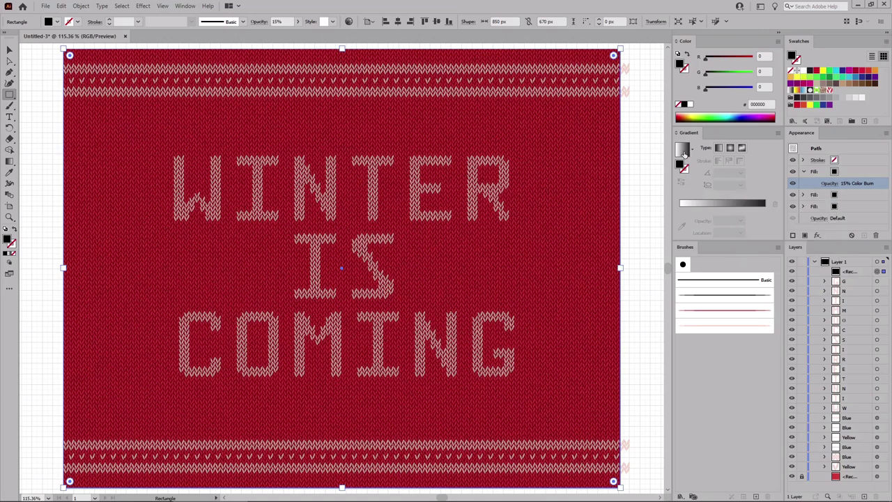
pyautogui.click(684, 153)
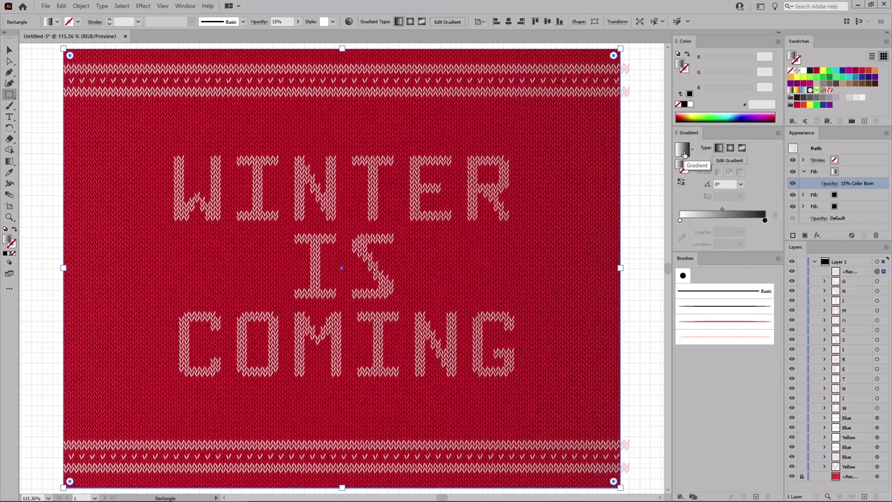
pyautogui.click(711, 184)
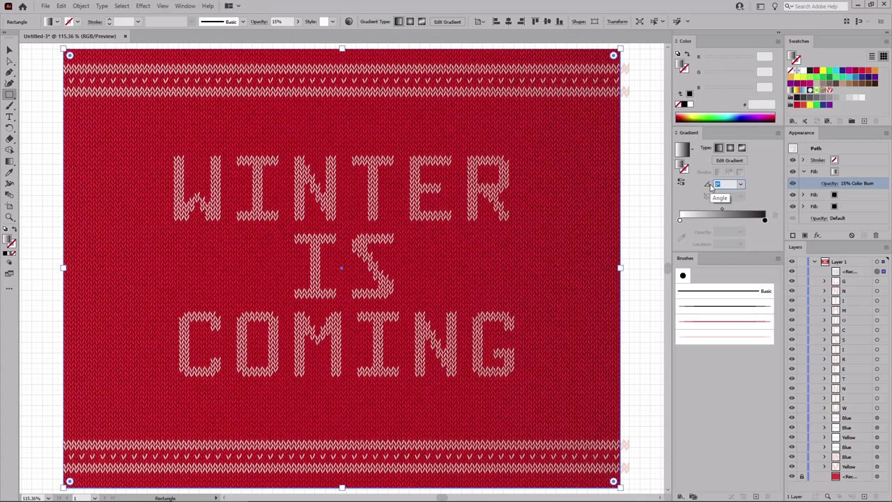
pyautogui.write('90')
pyautogui.press('Return')
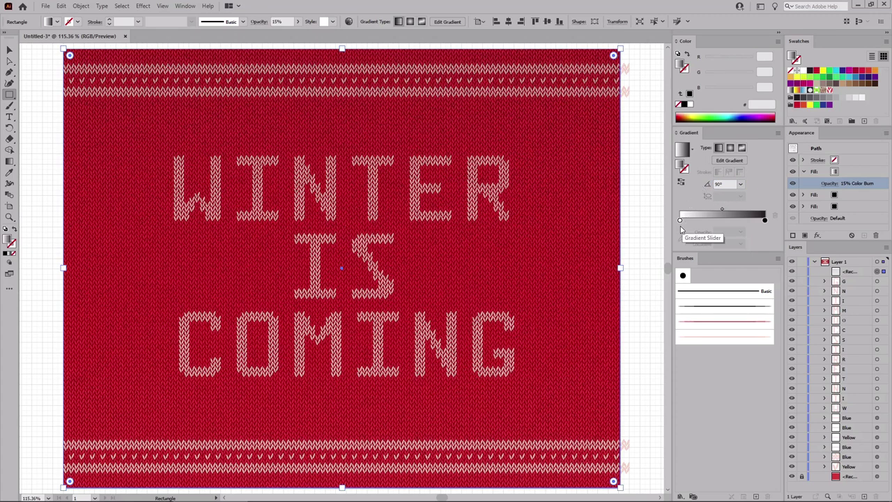
# Step: Change the starting color stop of the third fill's gradient from white to black
pyautogui.press('v')
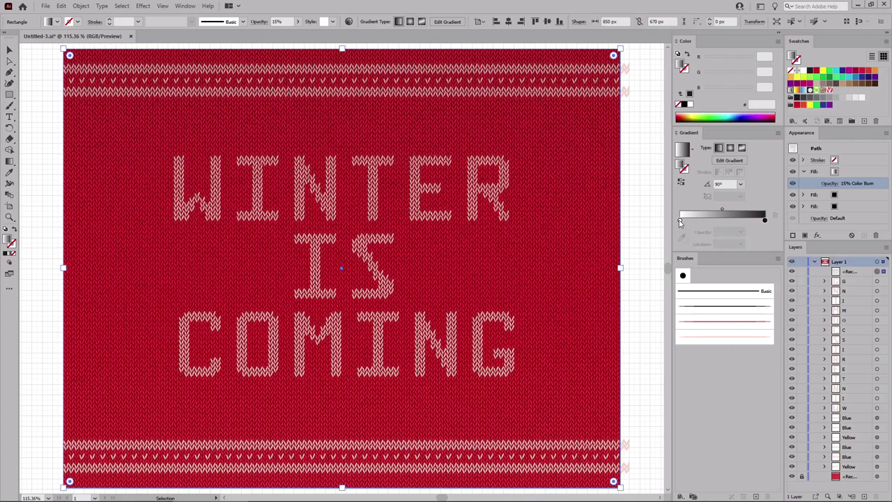
pyautogui.click(681, 221)
pyautogui.doubleClick(680, 221)
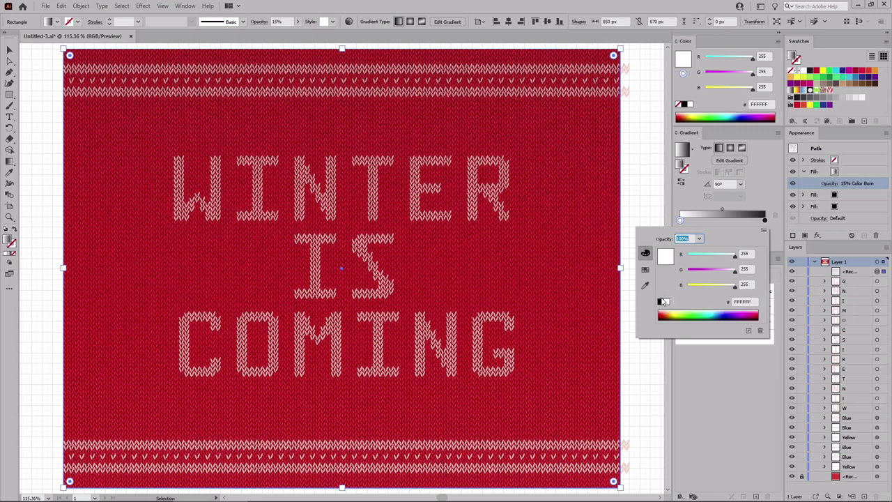
pyautogui.click(661, 303)
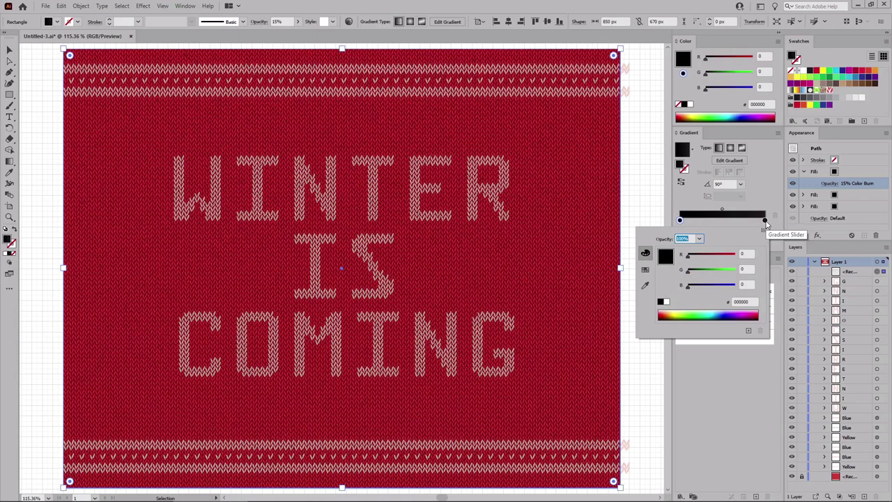
# Step: Set the gradient's end color stop to R 206, G 32, B 8 with 0% opacity
pyautogui.click(766, 221)
pyautogui.doubleClick(766, 221)
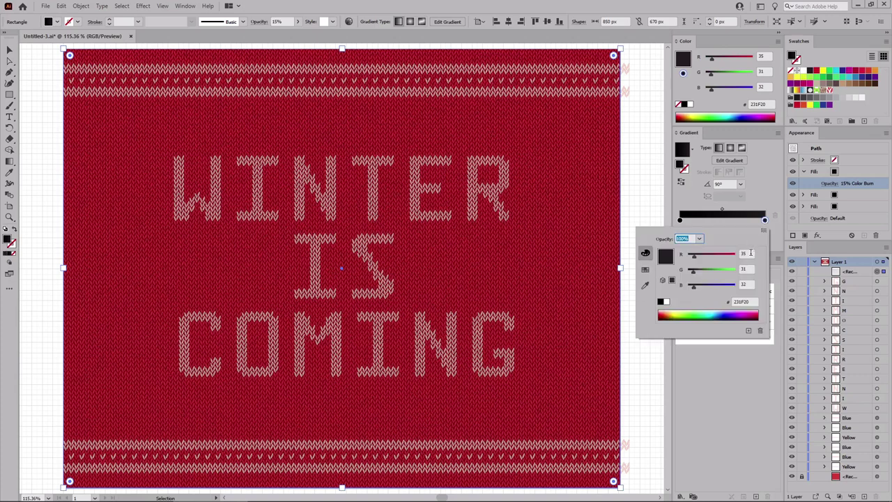
pyautogui.click(750, 254)
pyautogui.write('206')
pyautogui.press('Tab')
pyautogui.write('32')
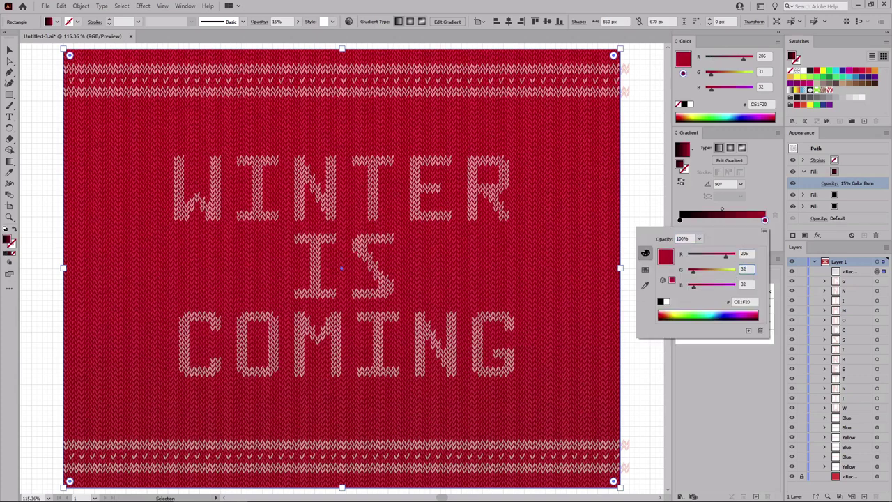
pyautogui.press('Tab')
pyautogui.write('3')
pyautogui.press('Return')
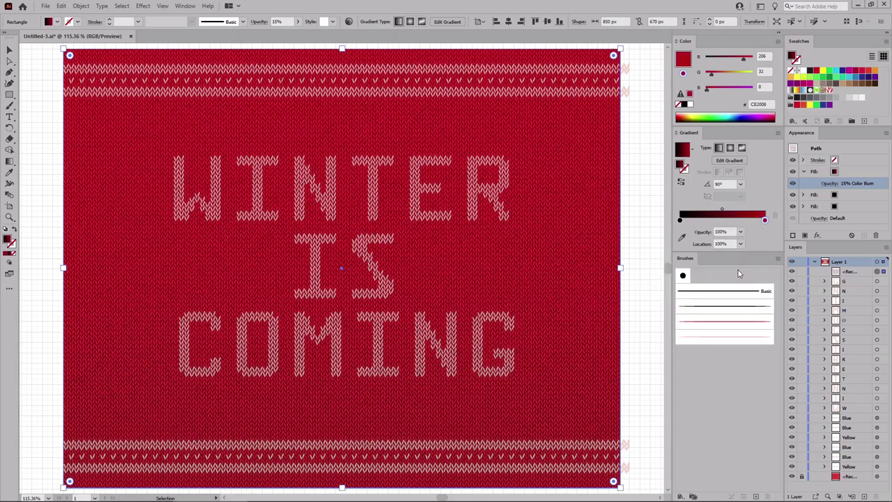
pyautogui.click(741, 232)
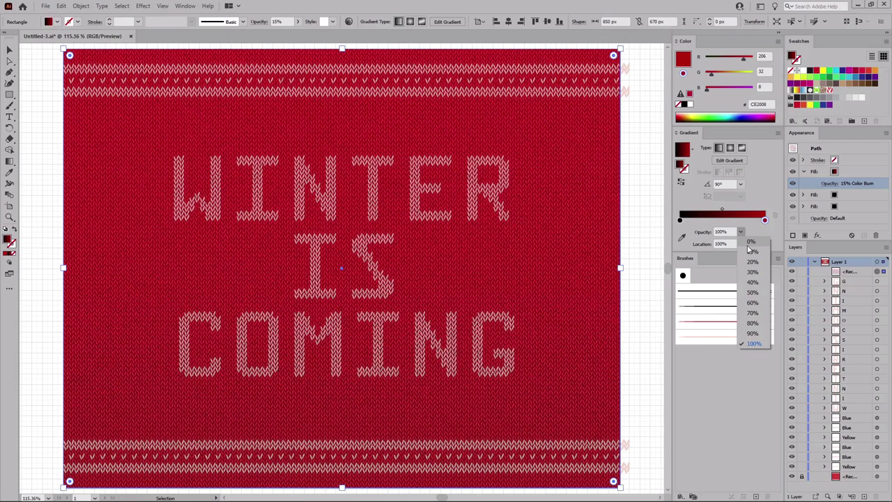
pyautogui.click(749, 242)
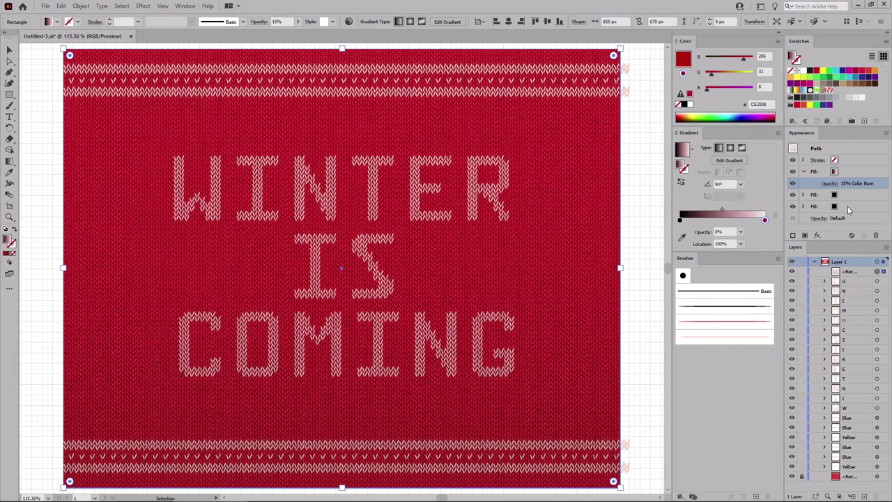
# Step: Duplicate the gradient fill, make the copy a radial gradient and reverse its color stops
pyautogui.click(857, 175)
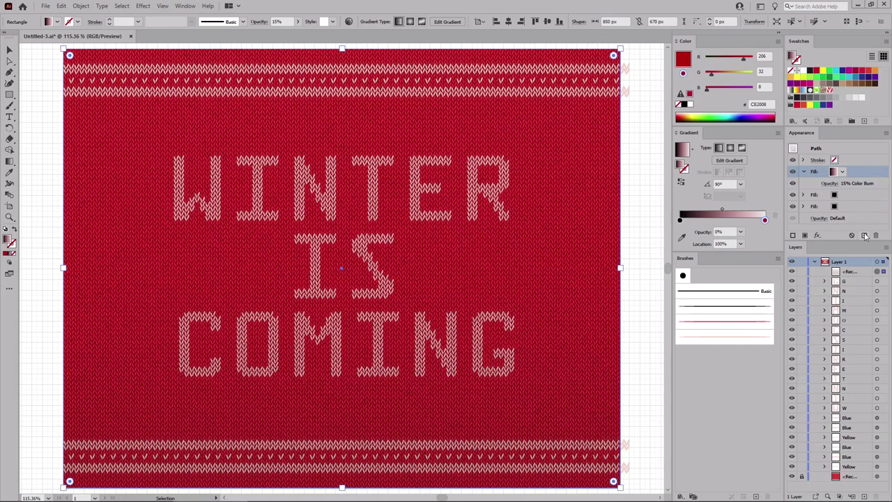
pyautogui.click(864, 236)
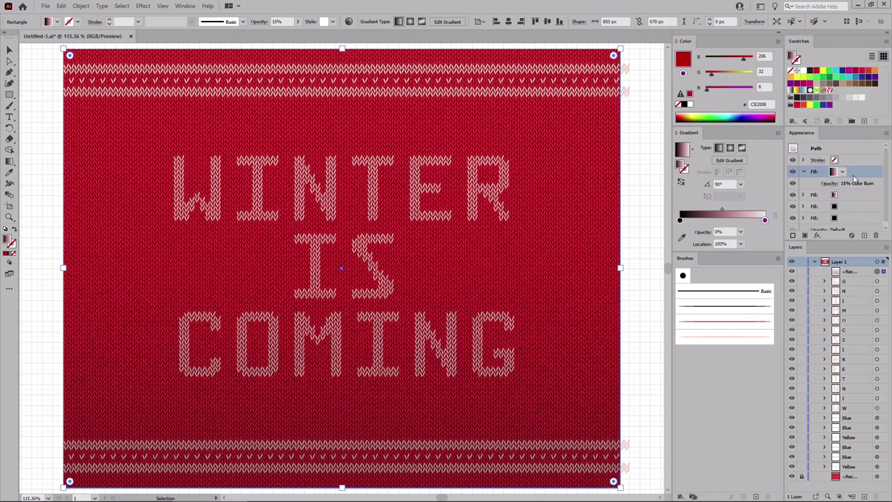
pyautogui.click(731, 148)
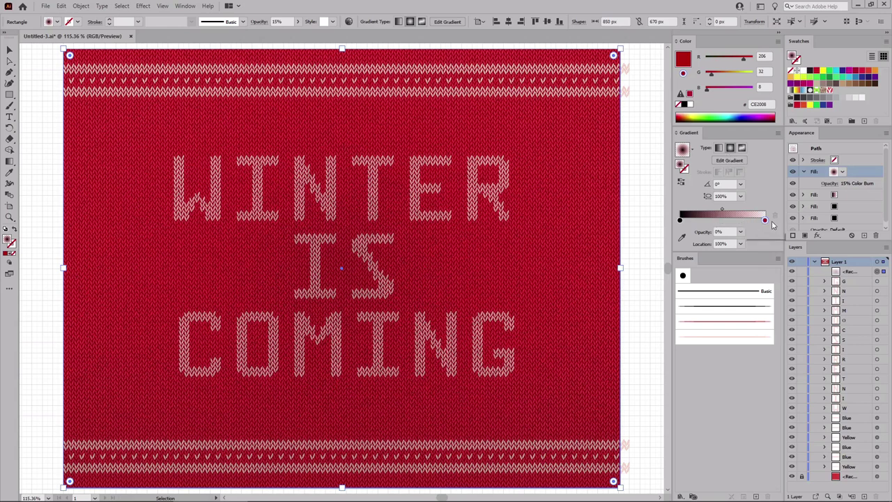
pyautogui.click(682, 184)
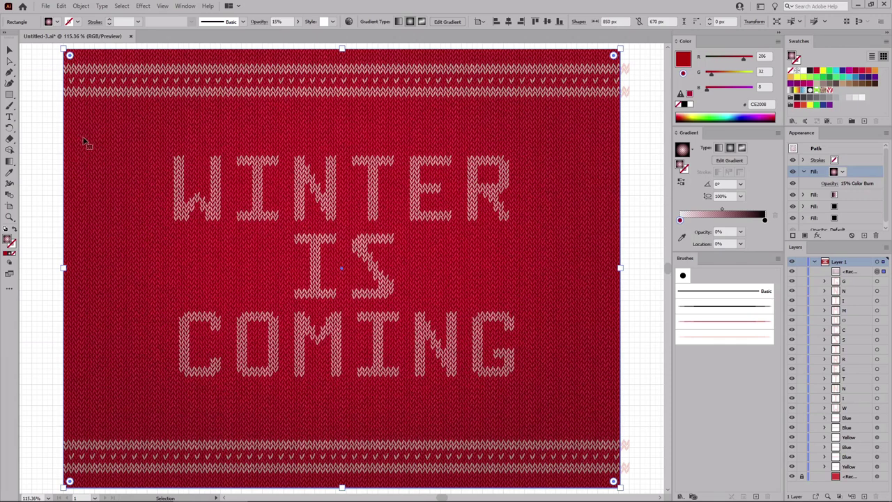
# Step: Reshape the radial gradient into an ellipse that reaches the rectangle's side, top and bottom edges, with an aspect ratio of 78.7438%
pyautogui.click(12, 162)
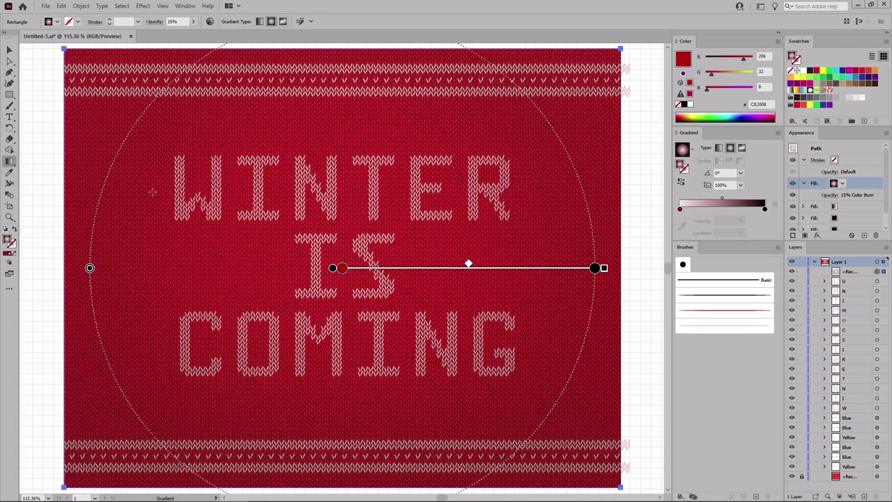
pyautogui.press('v')
pyautogui.hotkey('ctrl', '-')
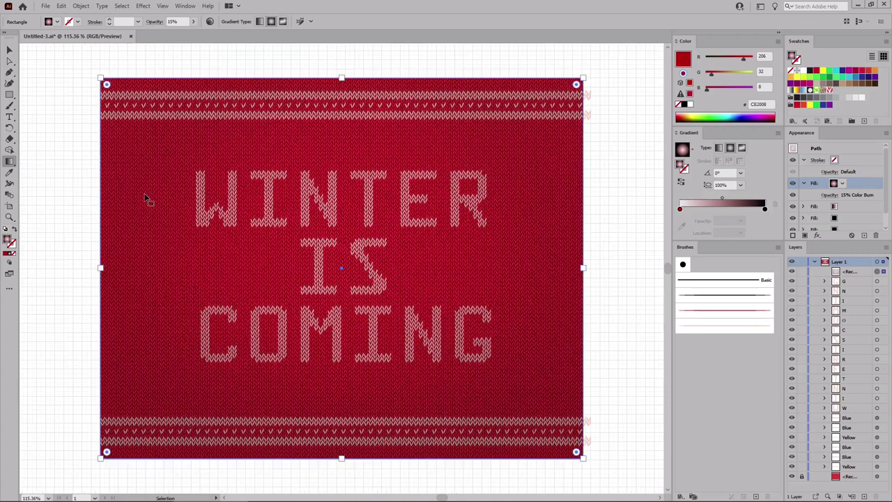
pyautogui.hotkey('ctrl', '-')
pyautogui.hotkey('ctrl', '-')
pyautogui.press('g')
pyautogui.moveTo(262, 220)
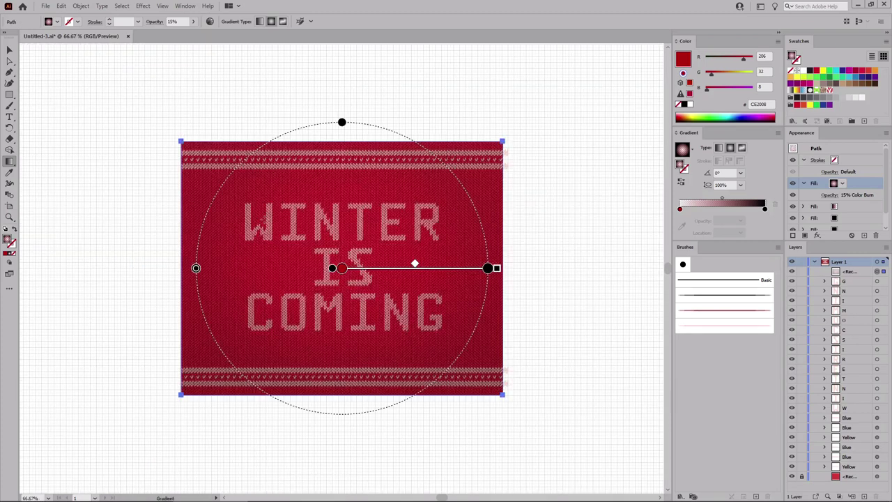
pyautogui.moveTo(495, 269); pyautogui.dragTo(509, 267)
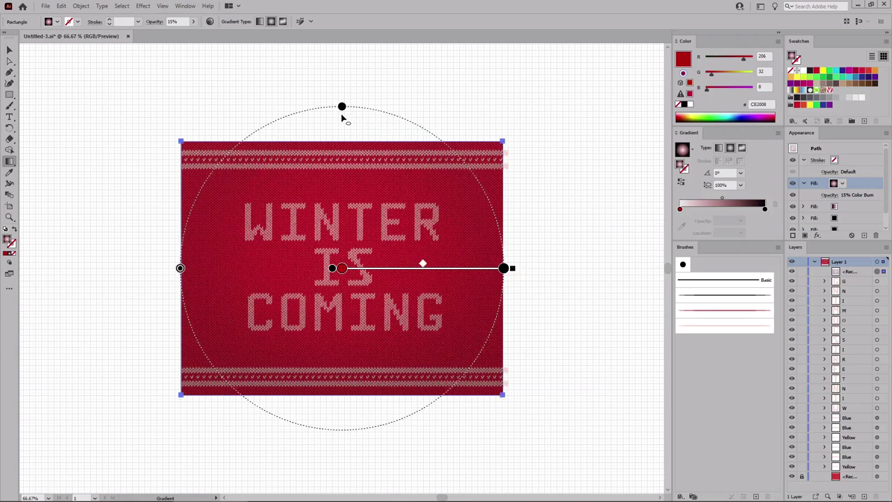
pyautogui.moveTo(342, 110); pyautogui.dragTo(341, 140)
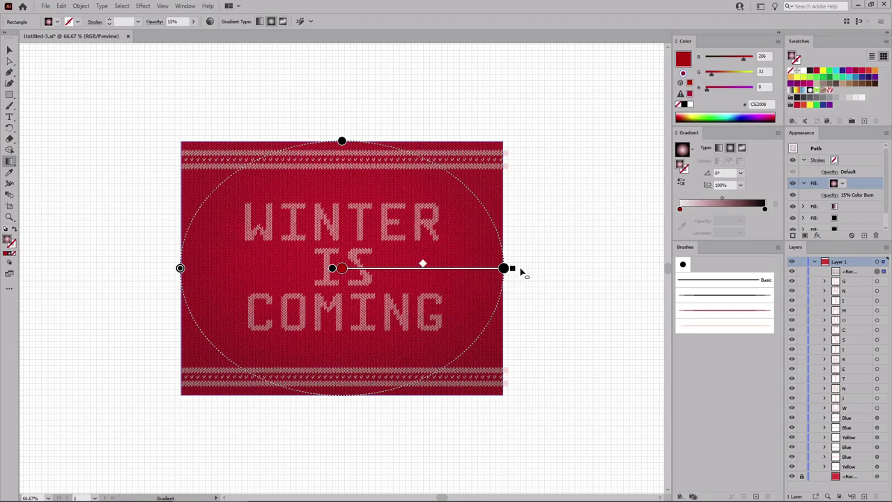
# Step: Enlarge the elliptical gradient beyond the rectangle's edges to soften the vignette and deselect the rectangle
pyautogui.moveTo(522, 272); pyautogui.dragTo(580, 271)
pyautogui.press('v')
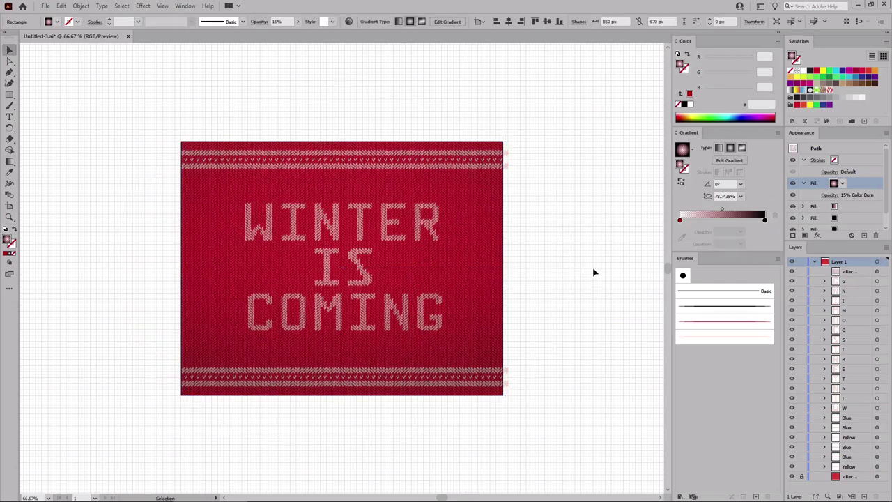
pyautogui.hotkey('ctrl', 'shift', 'a')
pyautogui.hotkey('ctrl', '0')
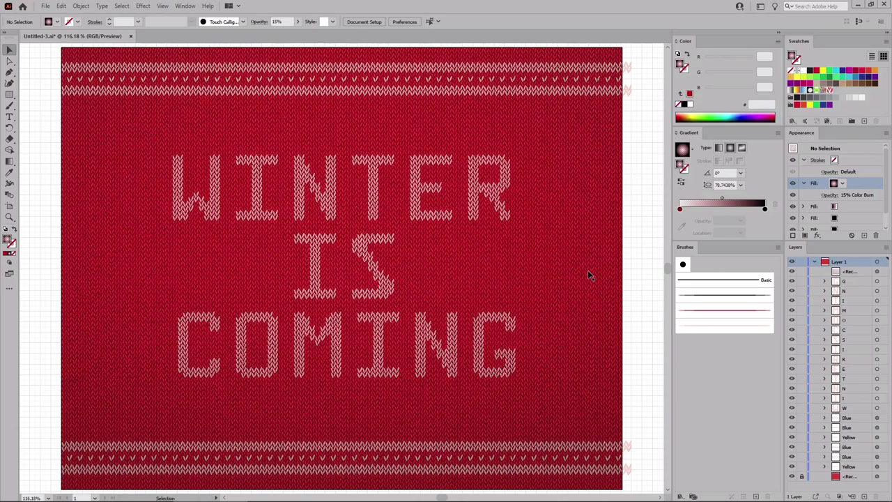